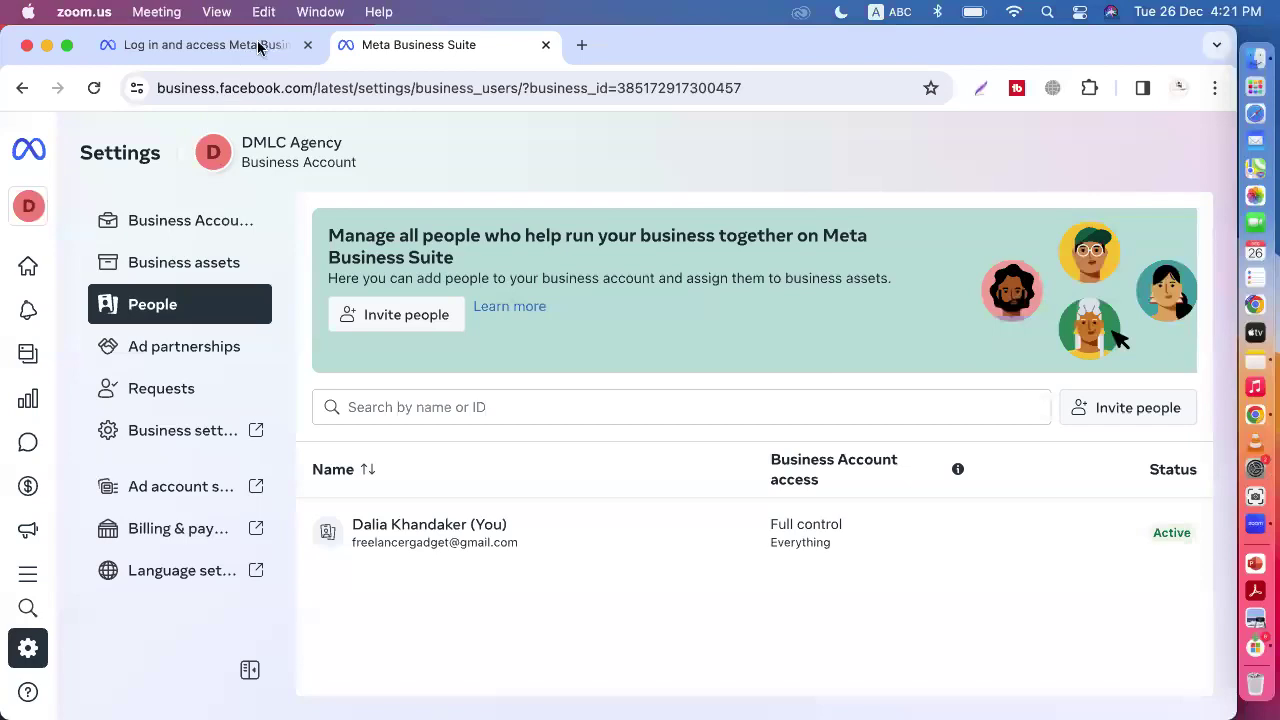
Switch to another Chrome profile and bring up the Gmail message about DMLC Agency access
{"action": "left_click", "coordinate": [1181, 90]}
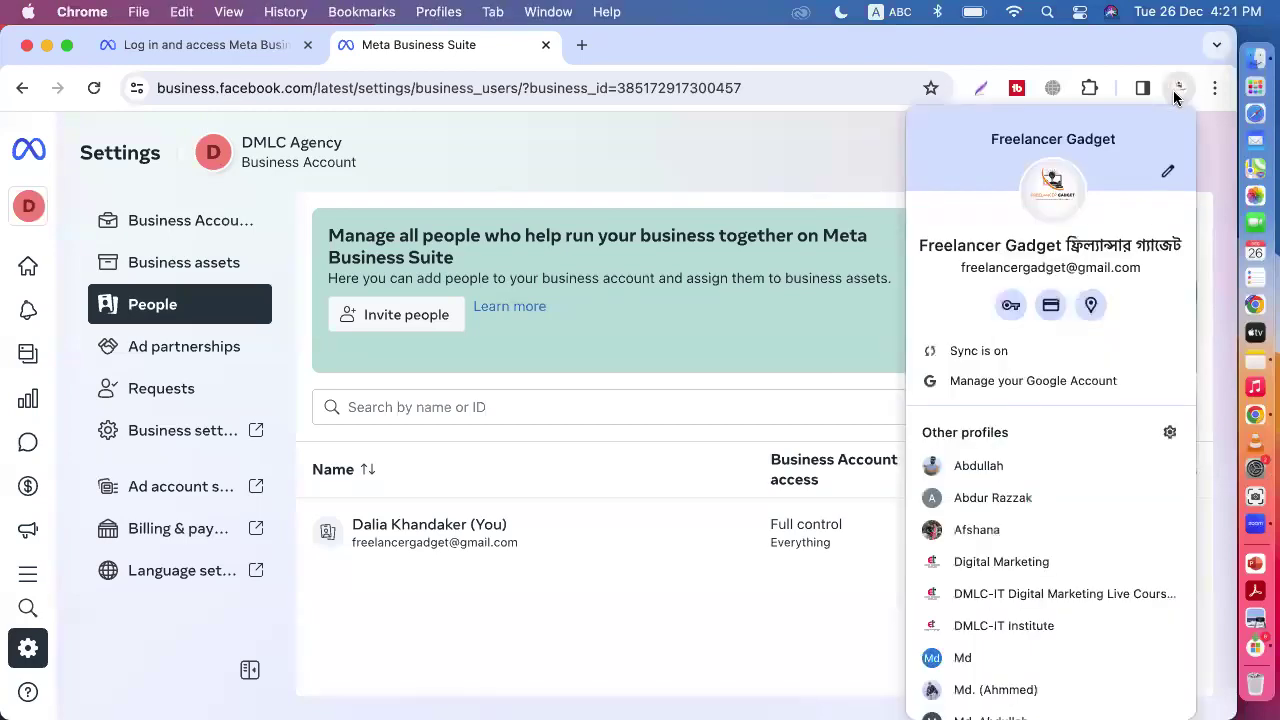
{"action": "left_click", "coordinate": [997, 463]}
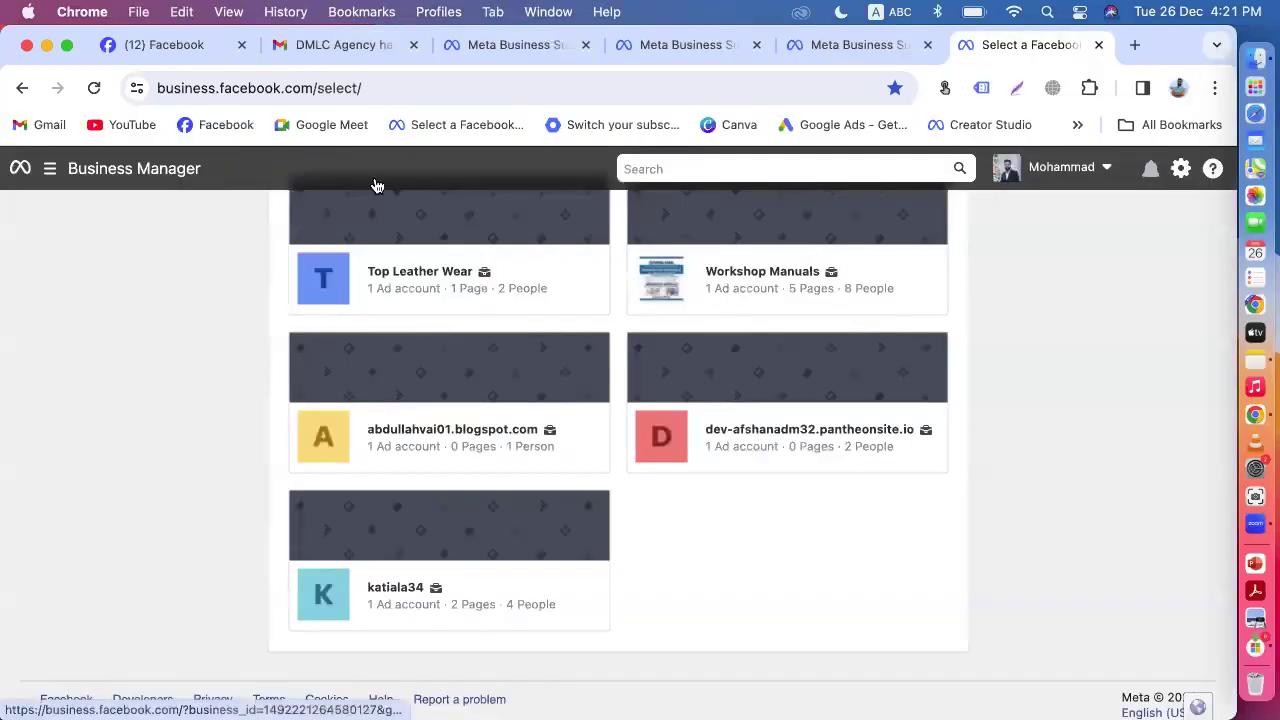
{"action": "left_click", "coordinate": [345, 45]}
Read through the DMLC Agency access email, then switch to the profile that manages DMLC Agency
{"action": "scroll", "coordinate": [656, 478], "scroll_direction": "down", "scroll_amount": 3}
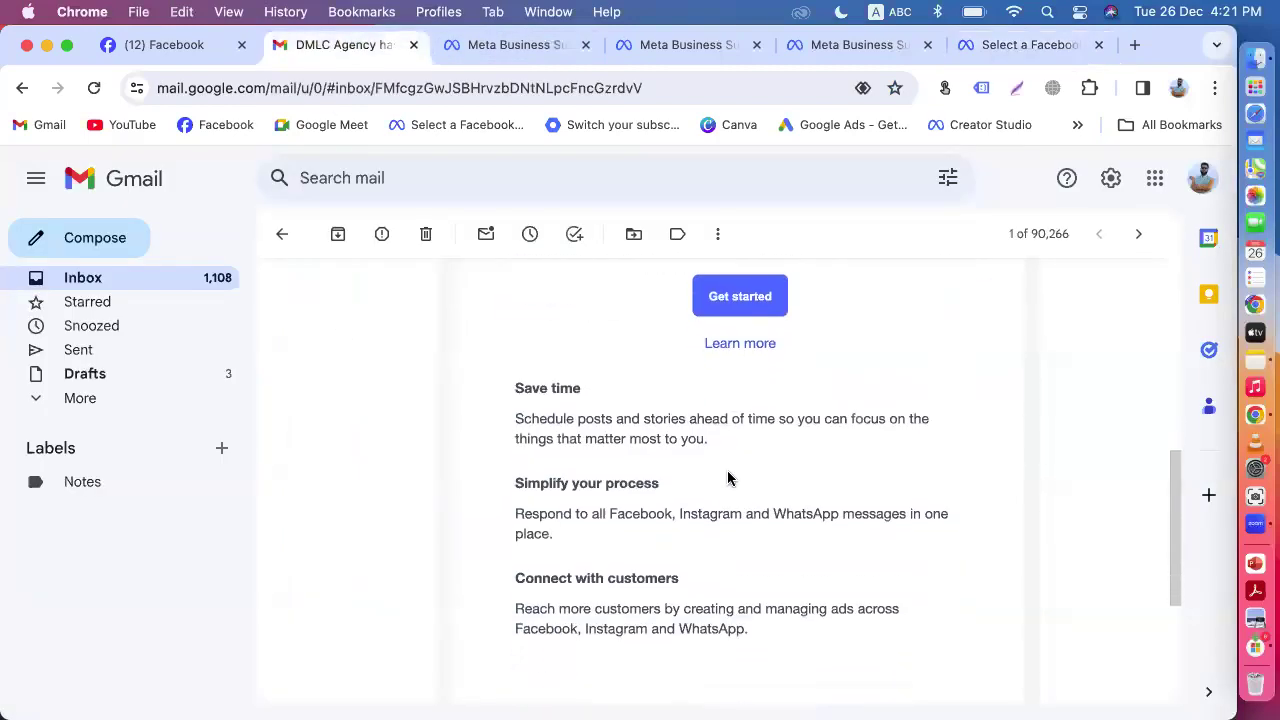
{"action": "scroll", "coordinate": [743, 389], "scroll_direction": "up", "scroll_amount": 4}
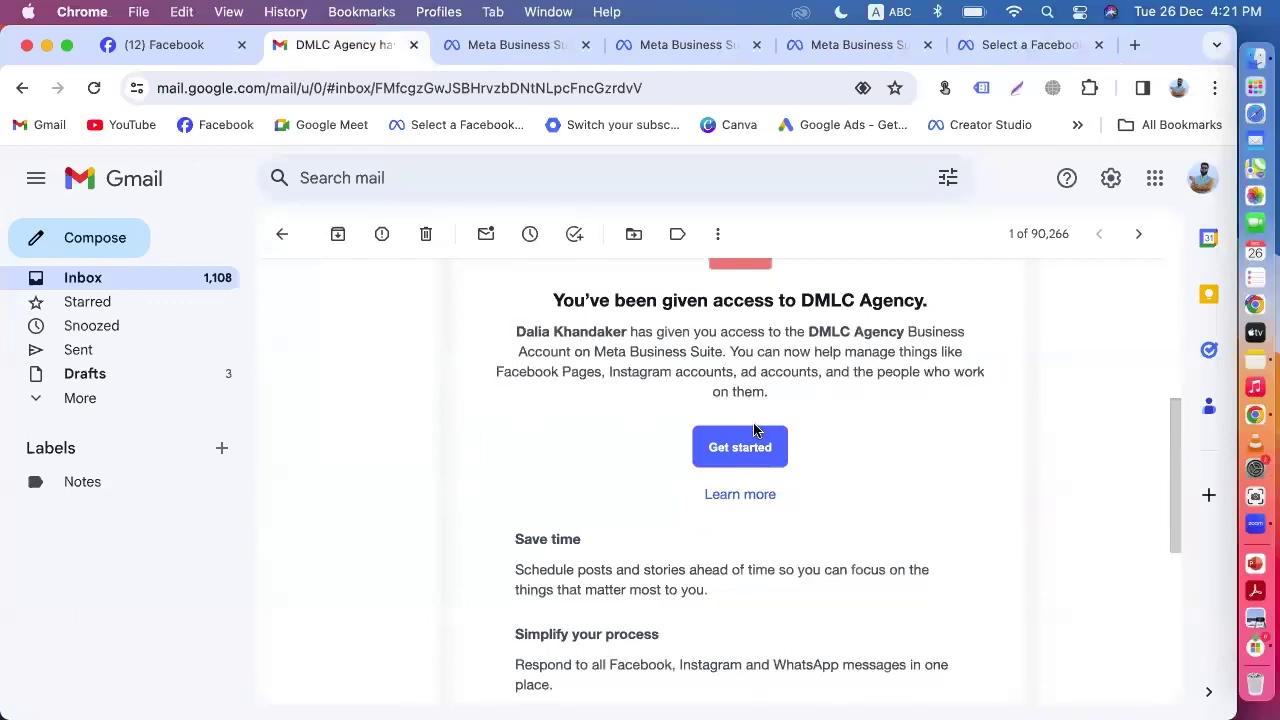
{"action": "left_click", "coordinate": [1179, 88]}
{"action": "scroll", "coordinate": [1023, 466], "scroll_direction": "down", "scroll_amount": 4}
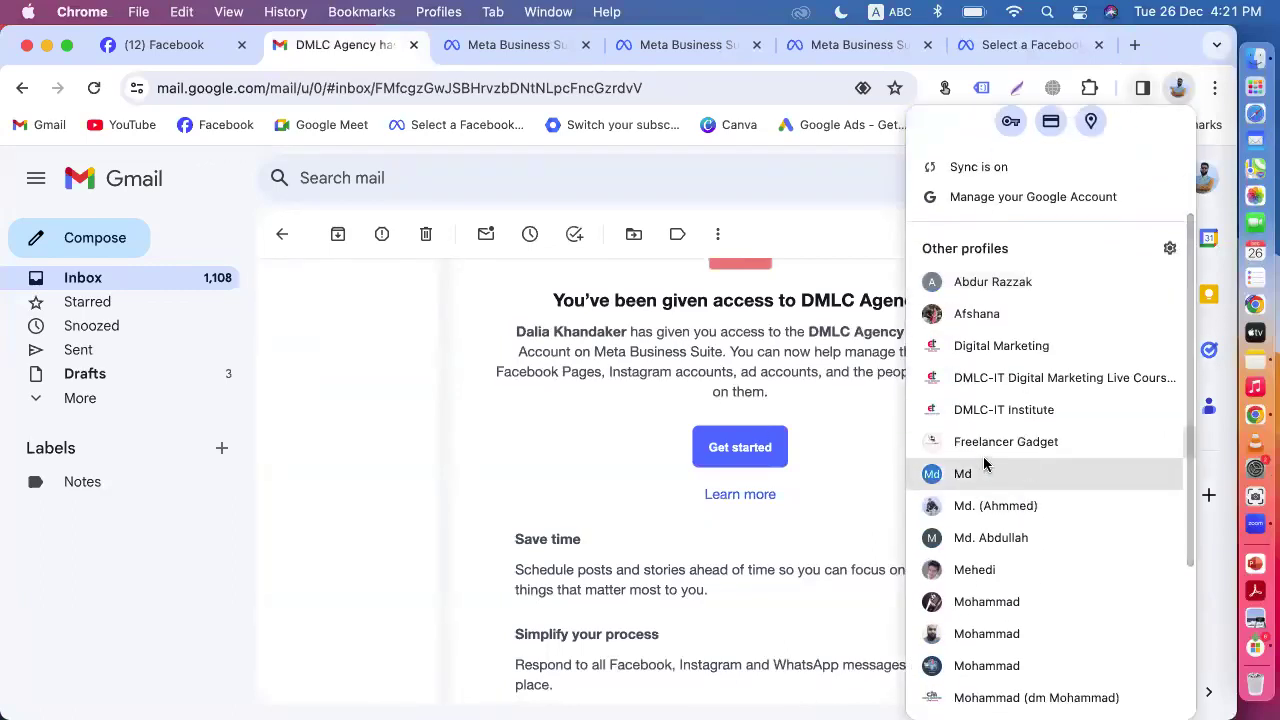
{"action": "left_click", "coordinate": [974, 446]}
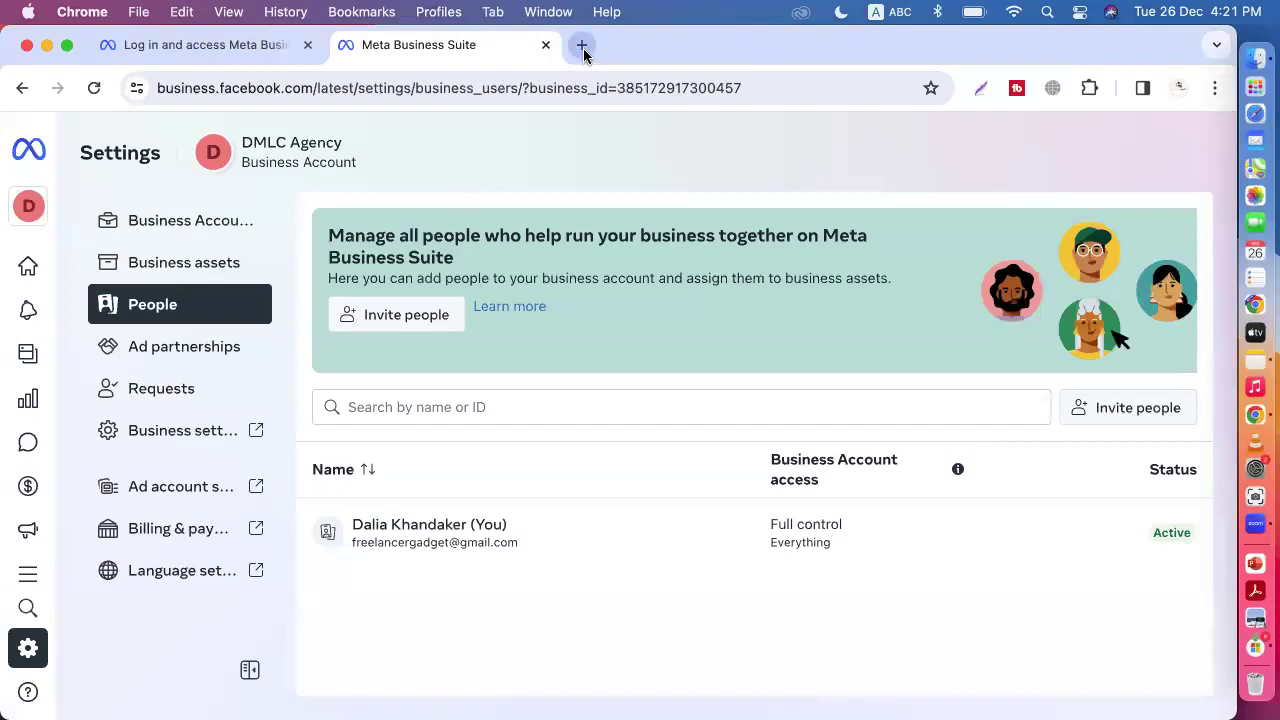
In a new tab, close the History panel and search 'createor stu' for Creator Studio
{"action": "left_click", "coordinate": [584, 47]}
{"action": "type", "text": "cr"}
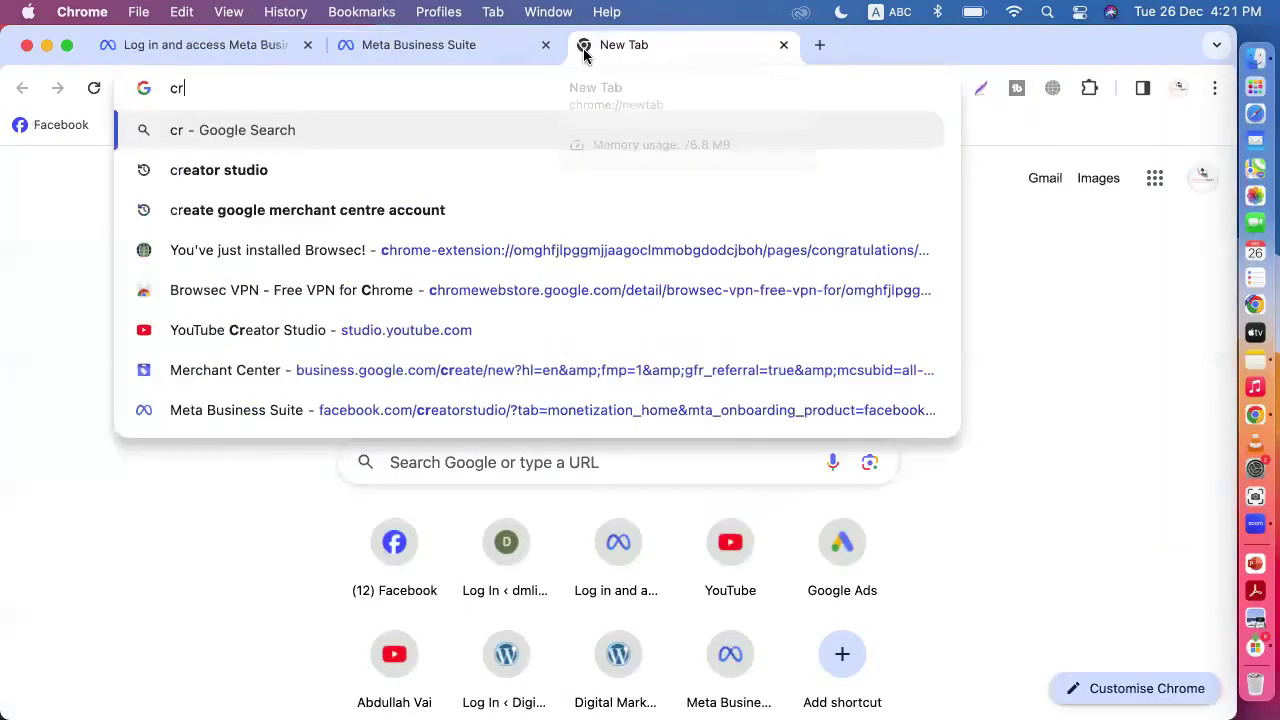
{"action": "left_click", "coordinate": [341, 170]}
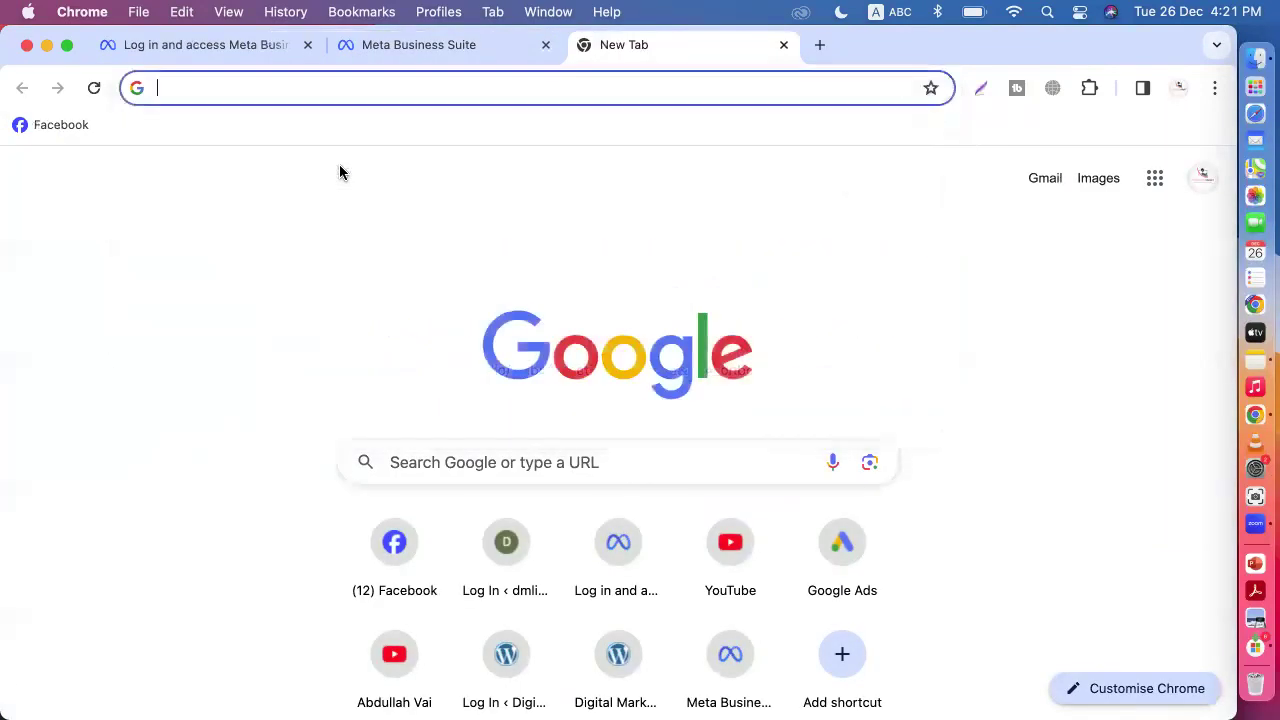
{"action": "left_click", "coordinate": [1206, 172]}
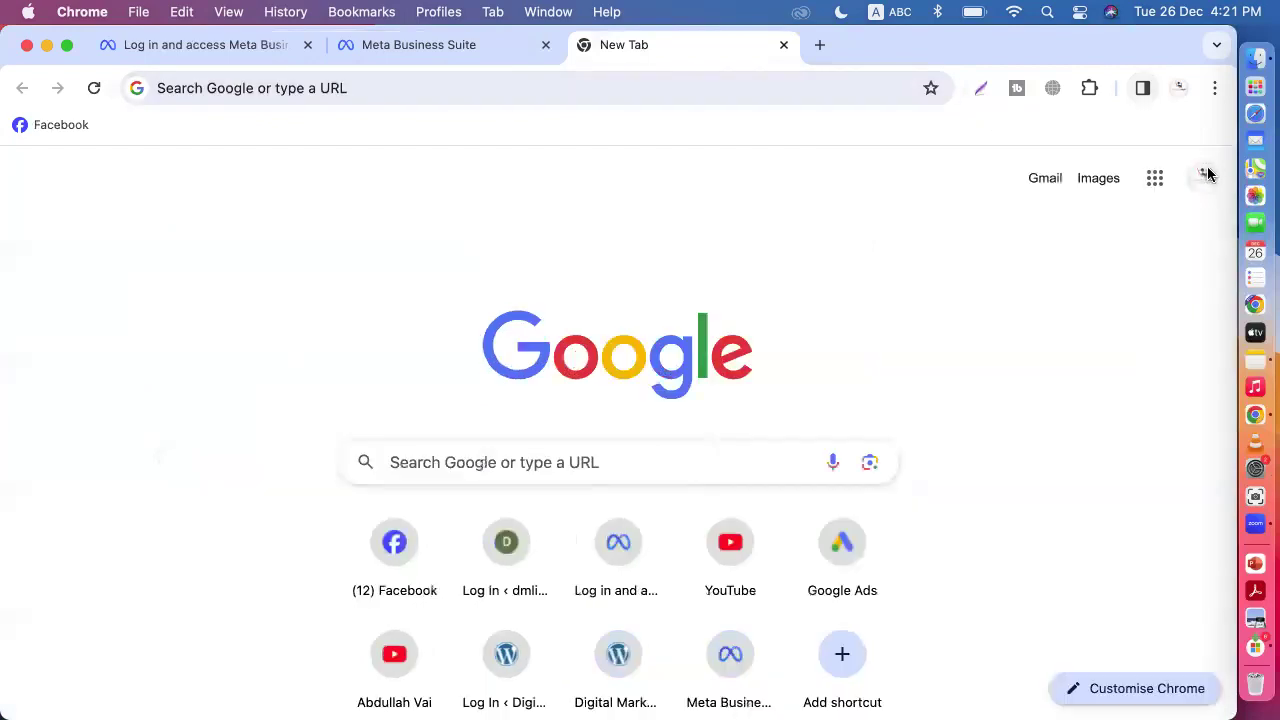
{"action": "left_click", "coordinate": [420, 90]}
{"action": "type", "text": "cr"}
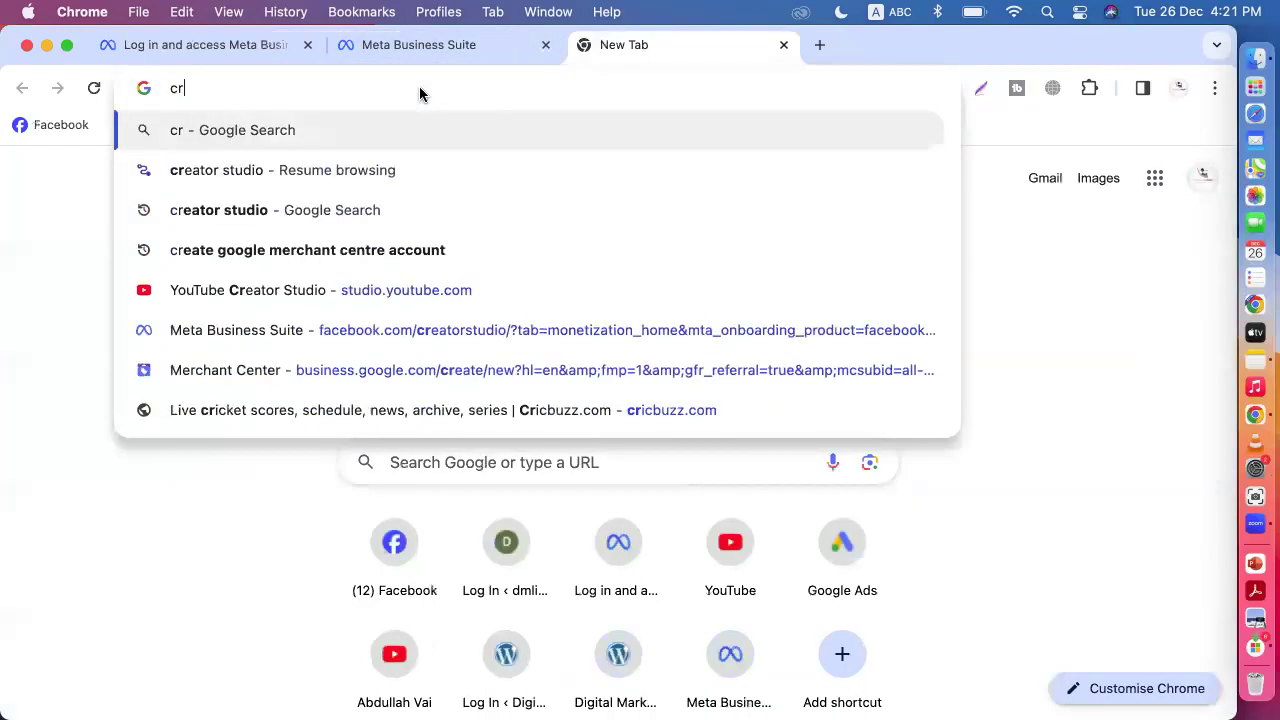
{"action": "type", "text": "eateor stu"}
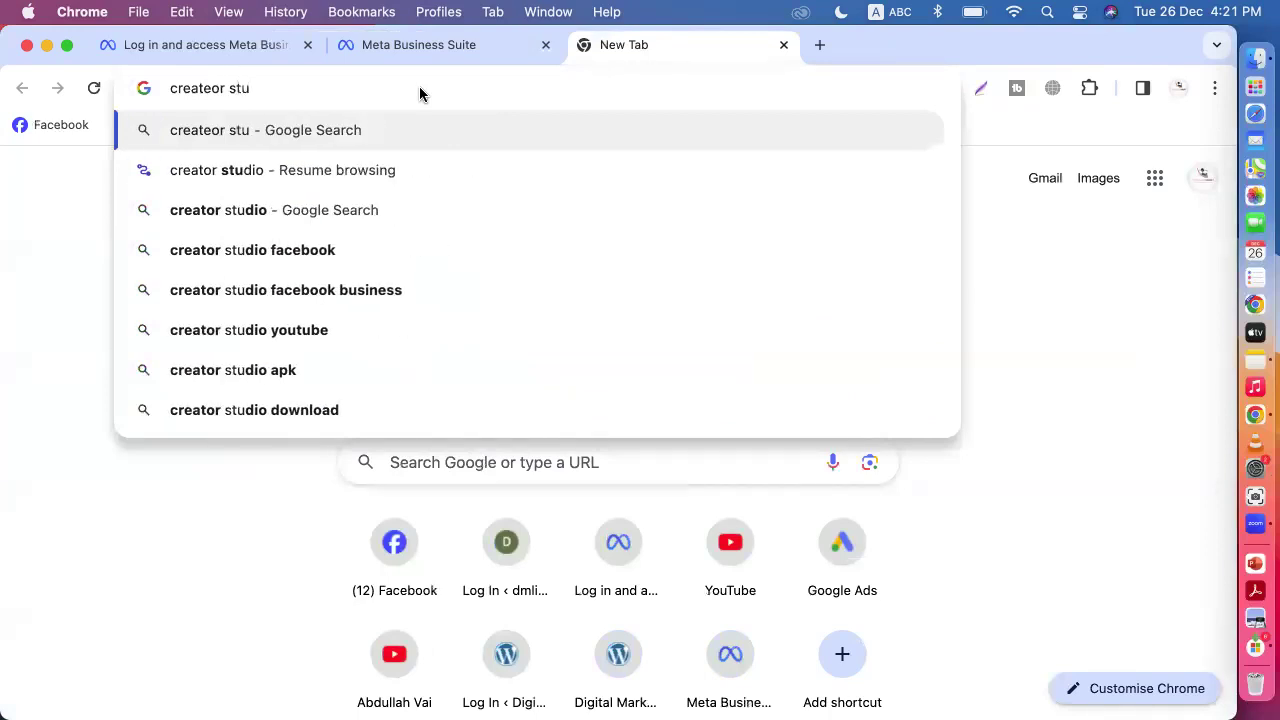
{"action": "key", "text": "Return"}
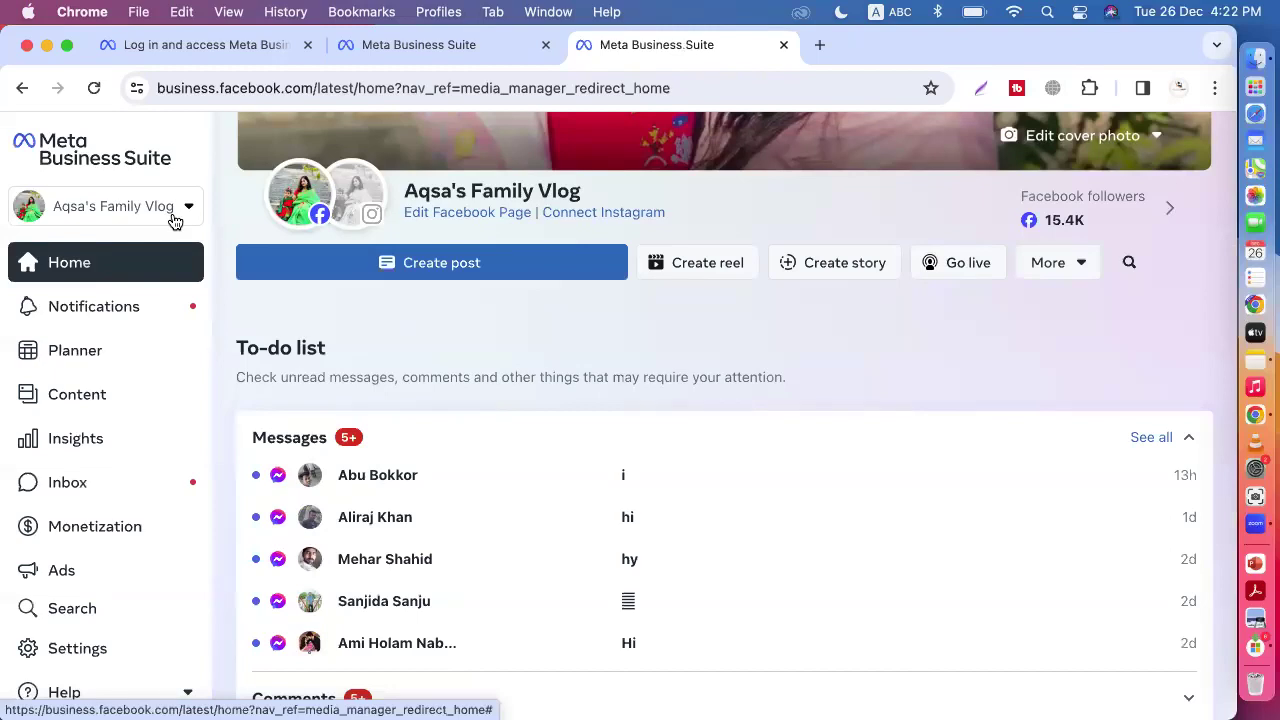
Open the account switcher and review the Business Accounts list
{"action": "left_click", "coordinate": [175, 221]}
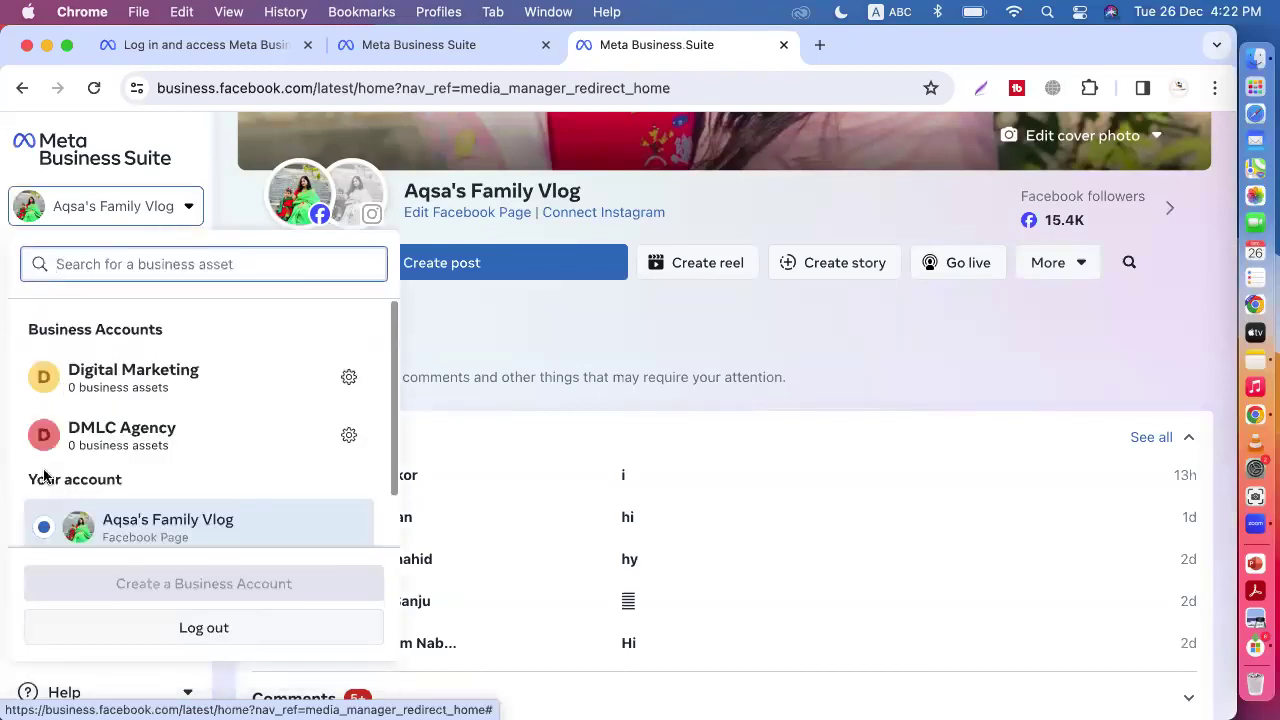
{"action": "left_click_drag", "start_coordinate": [29, 329], "coordinate": [170, 330]}
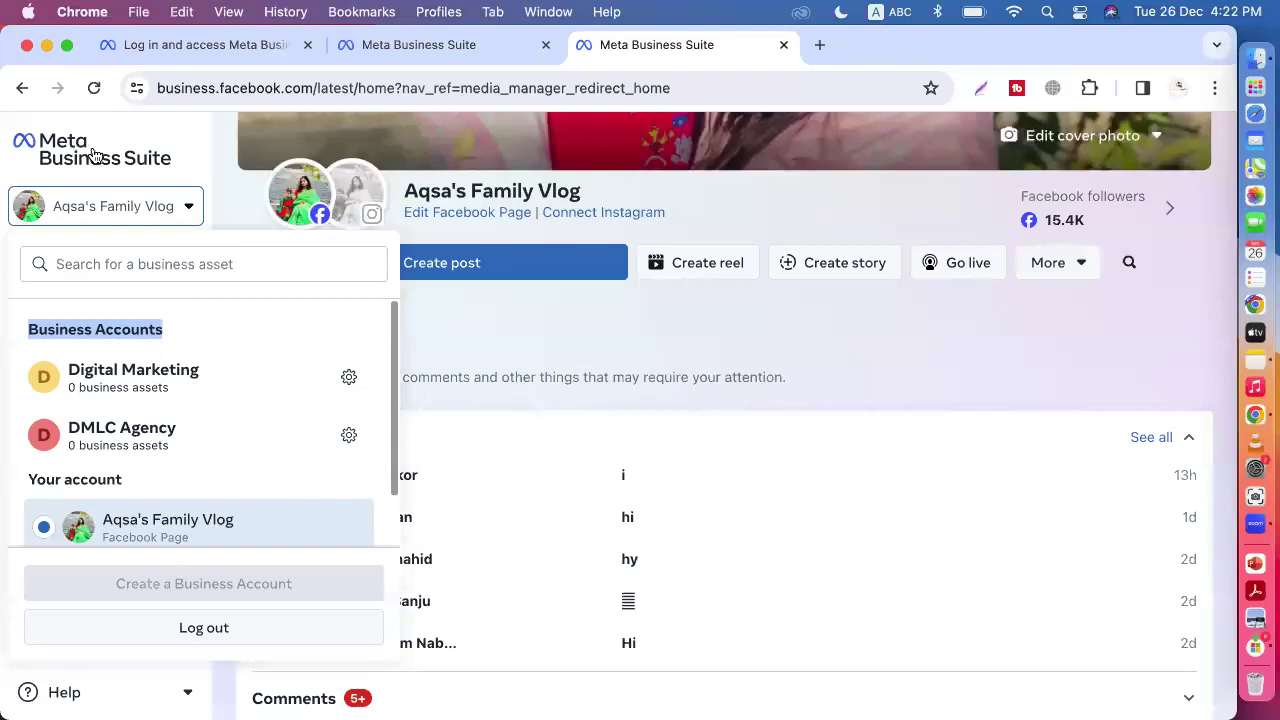
{"action": "left_click", "coordinate": [238, 210]}
Check DMLC Agency's business asset count in the account list and open its settings gear
{"action": "left_click", "coordinate": [186, 208]}
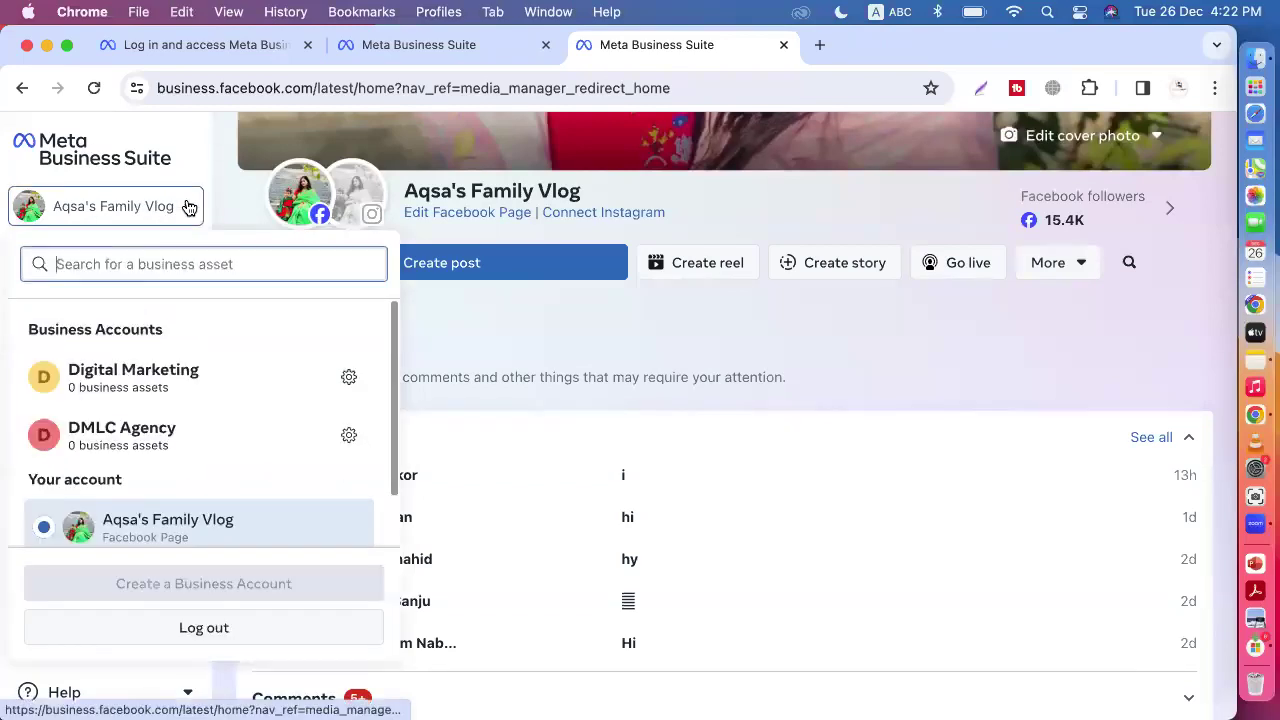
{"action": "scroll", "coordinate": [178, 430], "scroll_direction": "down", "scroll_amount": 1}
{"action": "scroll", "coordinate": [178, 430], "scroll_direction": "down", "scroll_amount": 1}
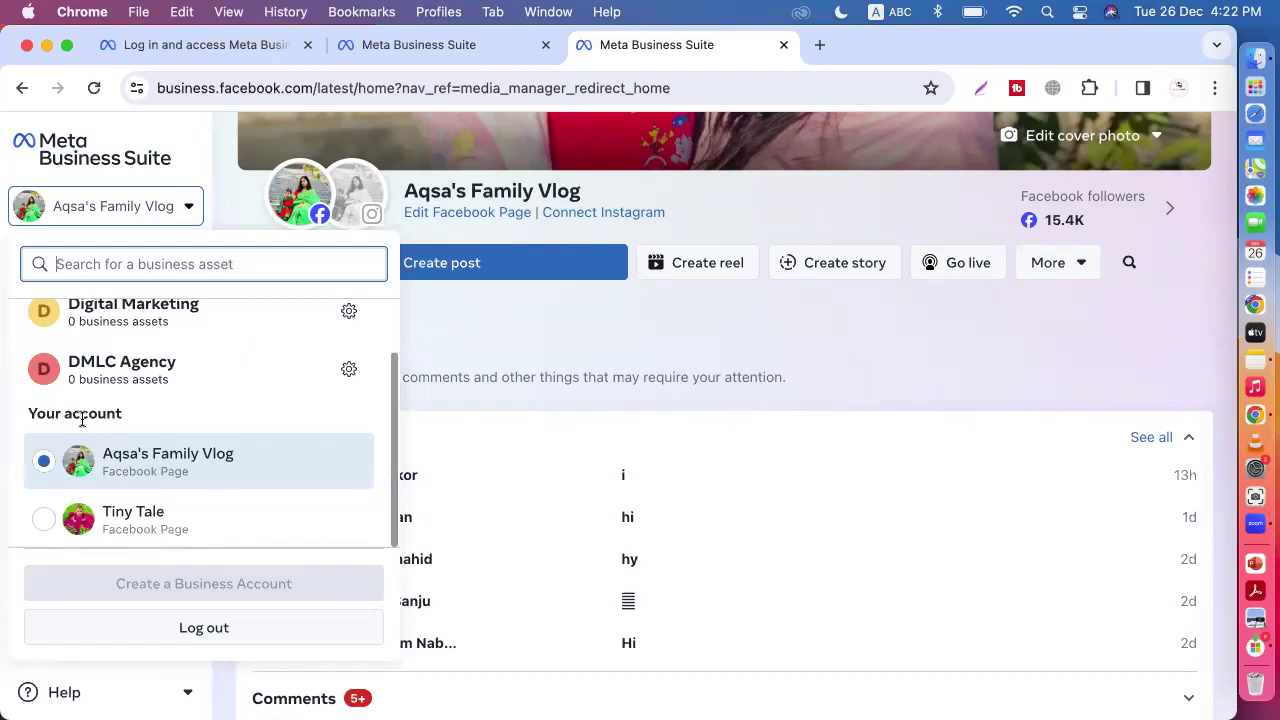
{"action": "scroll", "coordinate": [82, 420], "scroll_direction": "up", "scroll_amount": 2}
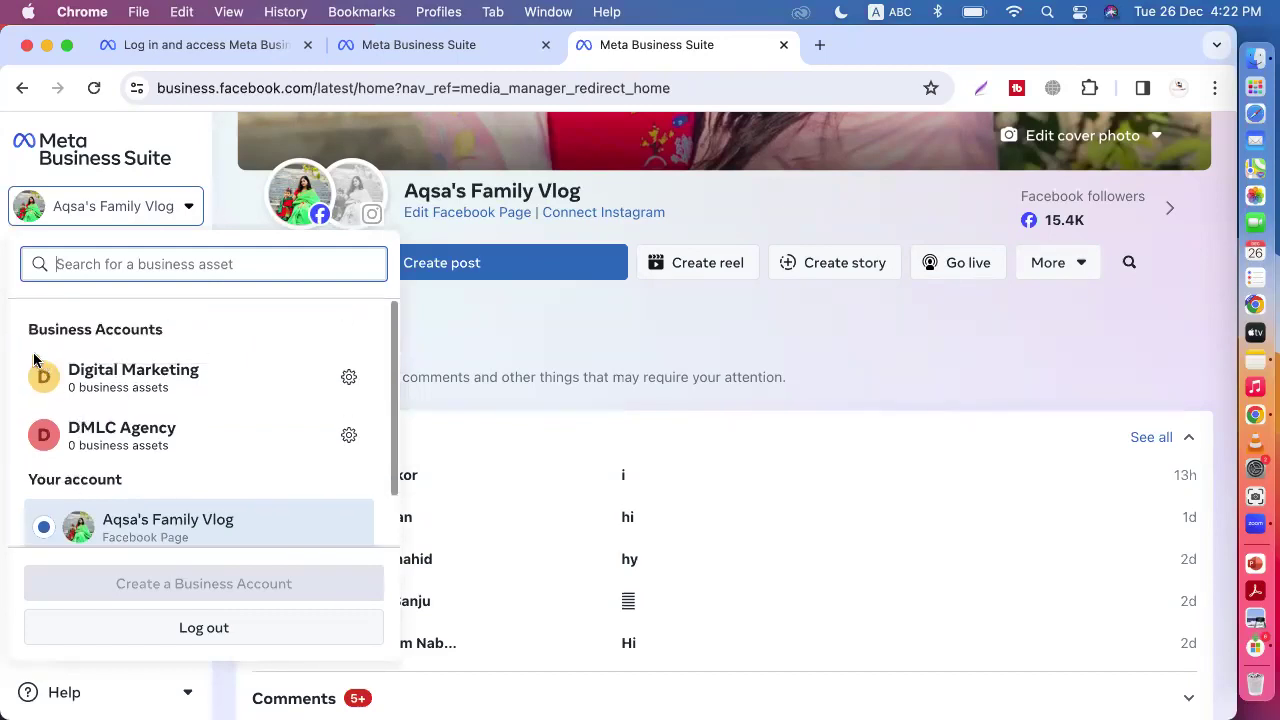
{"action": "left_click_drag", "start_coordinate": [27, 329], "coordinate": [194, 344]}
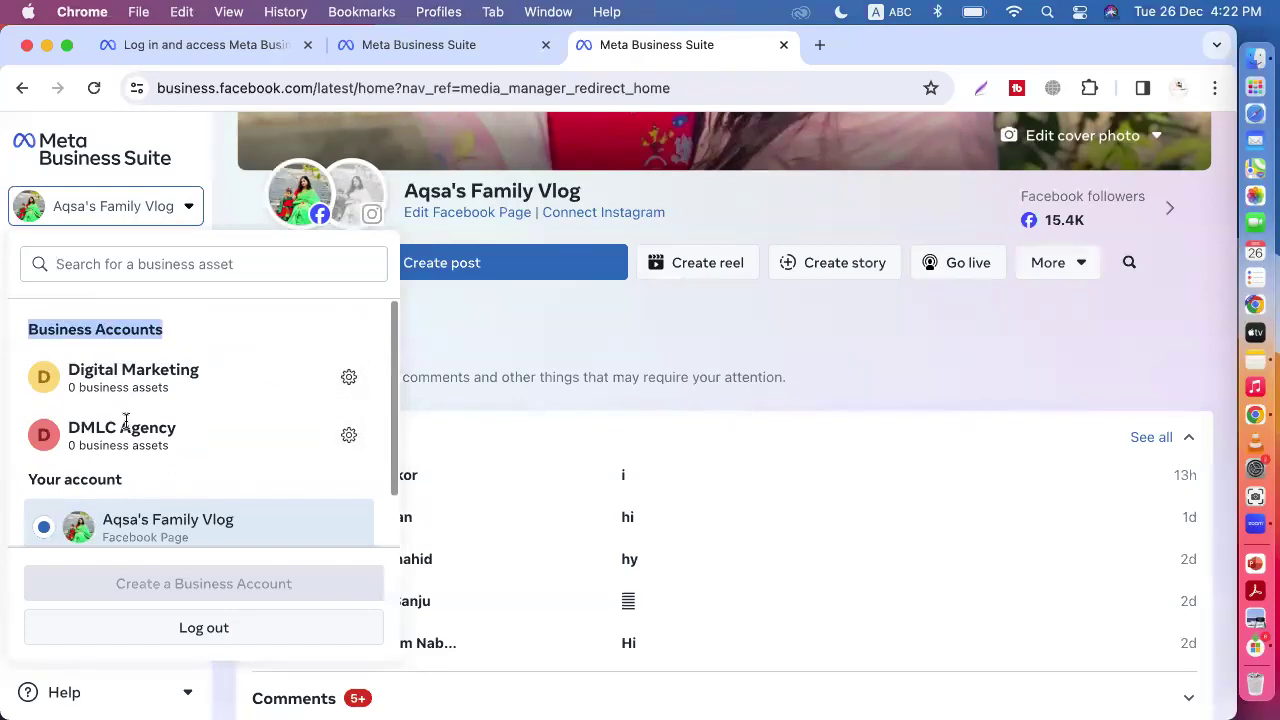
{"action": "left_click_drag", "start_coordinate": [78, 444], "coordinate": [201, 444]}
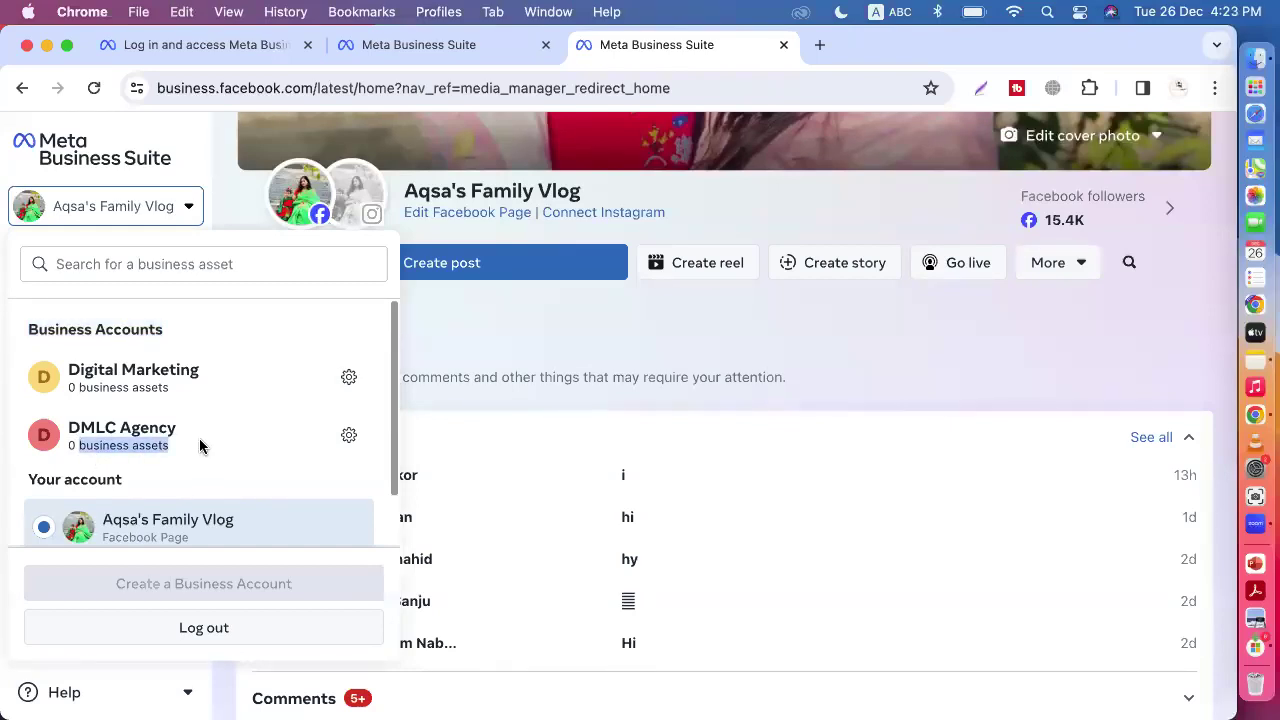
{"action": "scroll", "coordinate": [203, 432], "scroll_direction": "down", "scroll_amount": 1}
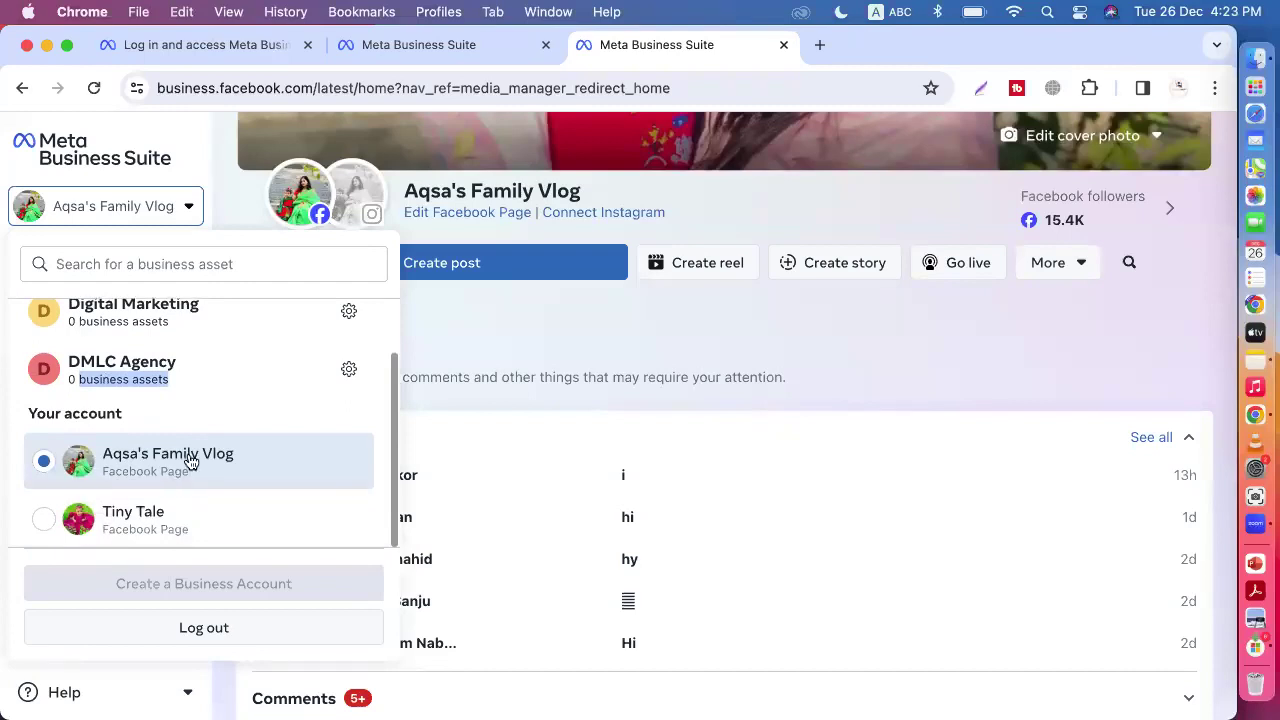
{"action": "scroll", "coordinate": [214, 500], "scroll_direction": "up", "scroll_amount": 1}
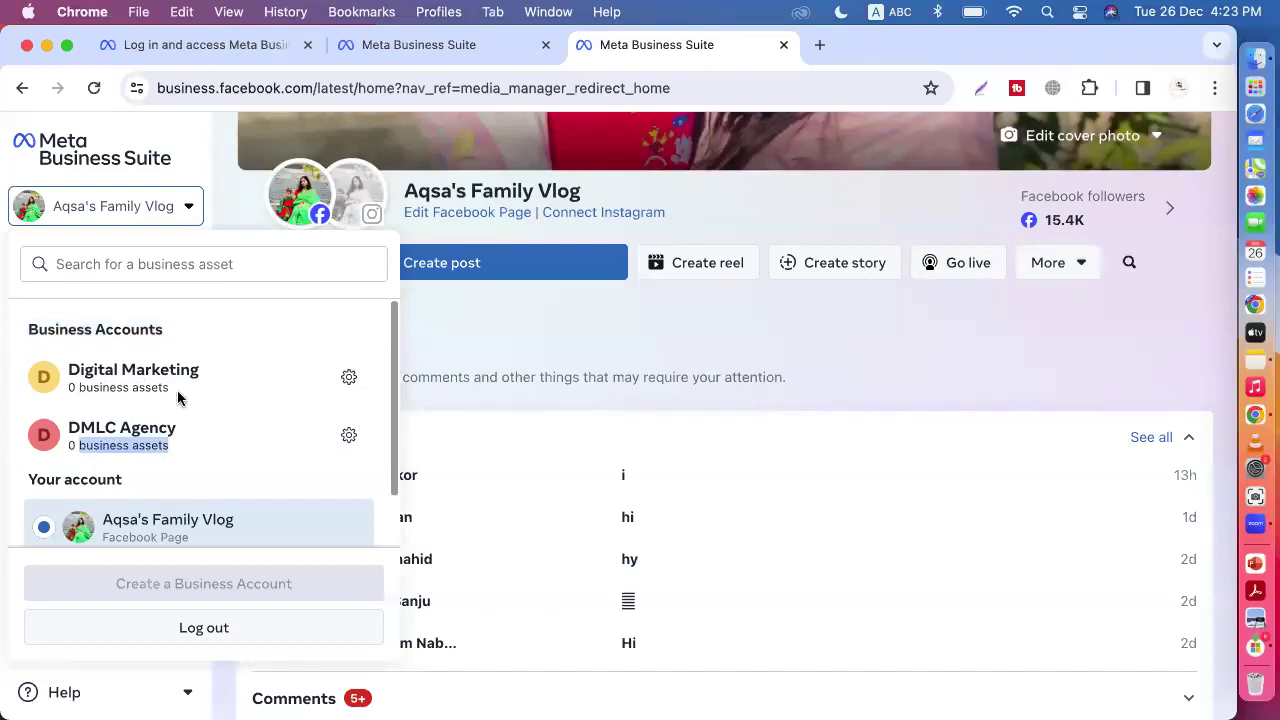
{"action": "left_click", "coordinate": [346, 438]}
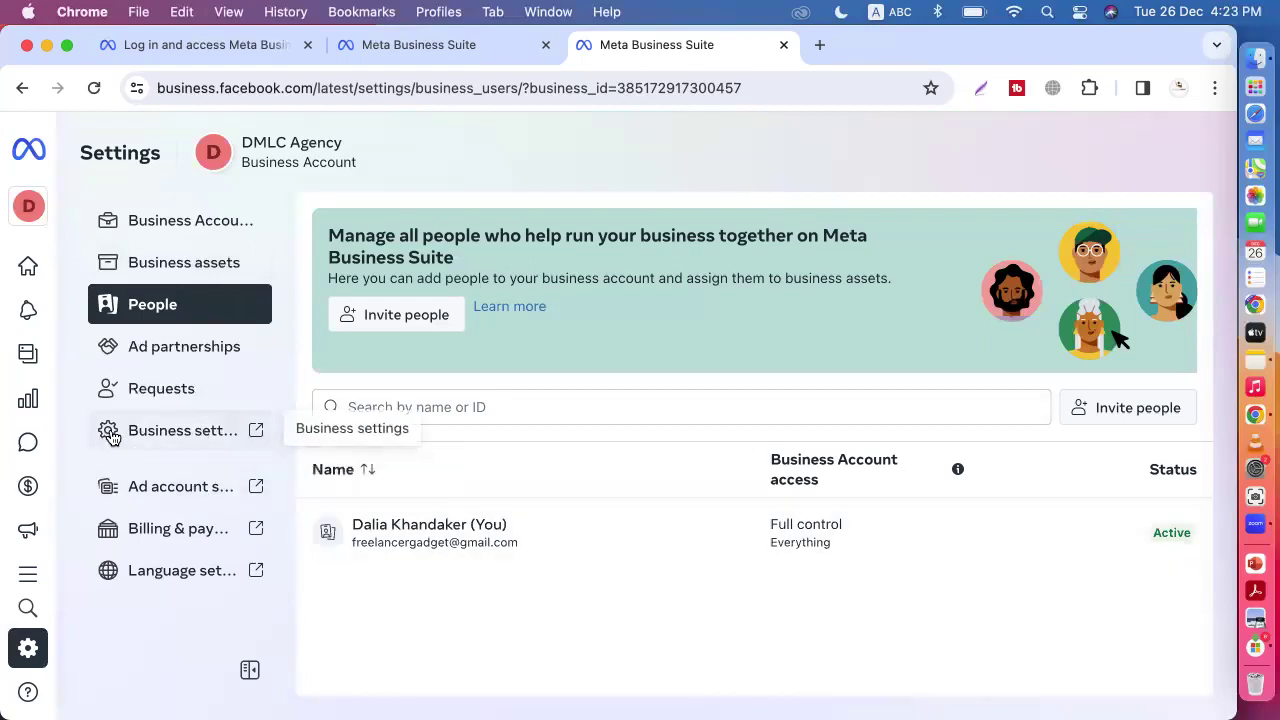
Open Business settings in a new tab and close the other Business Suite and login tabs
{"action": "left_click", "coordinate": [176, 440]}
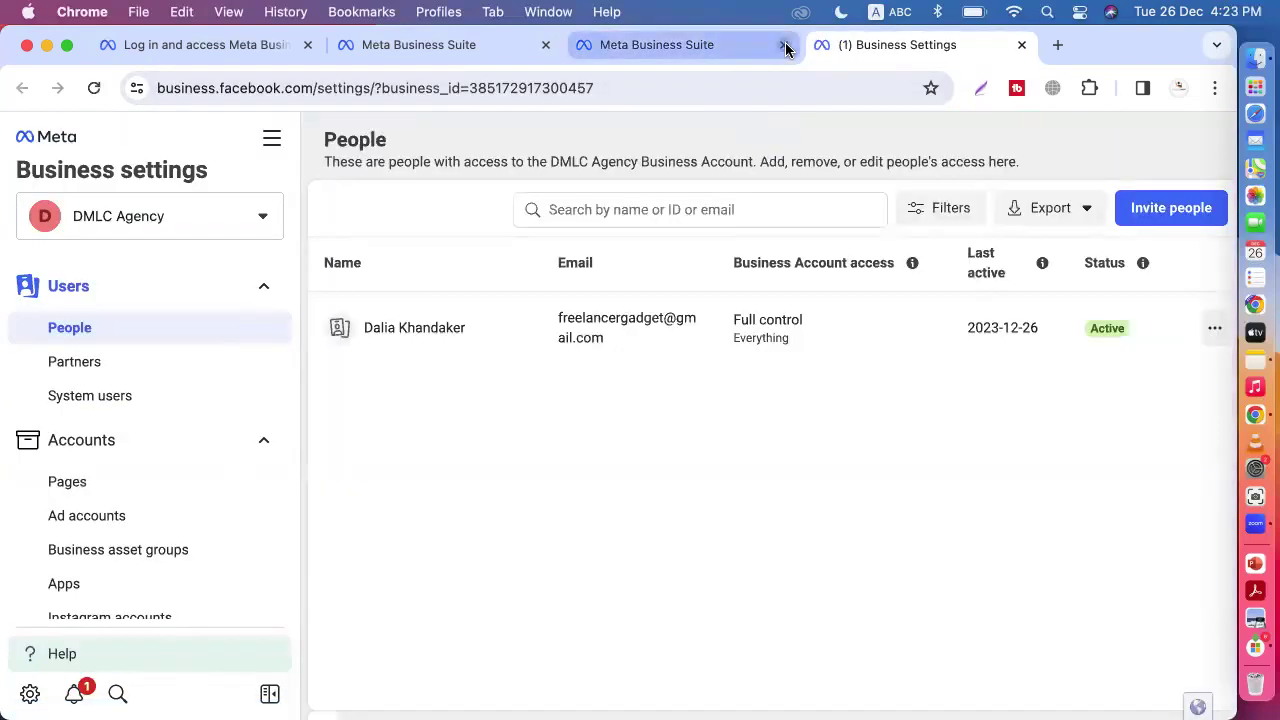
{"action": "left_click", "coordinate": [785, 45]}
{"action": "left_click", "coordinate": [537, 47]}
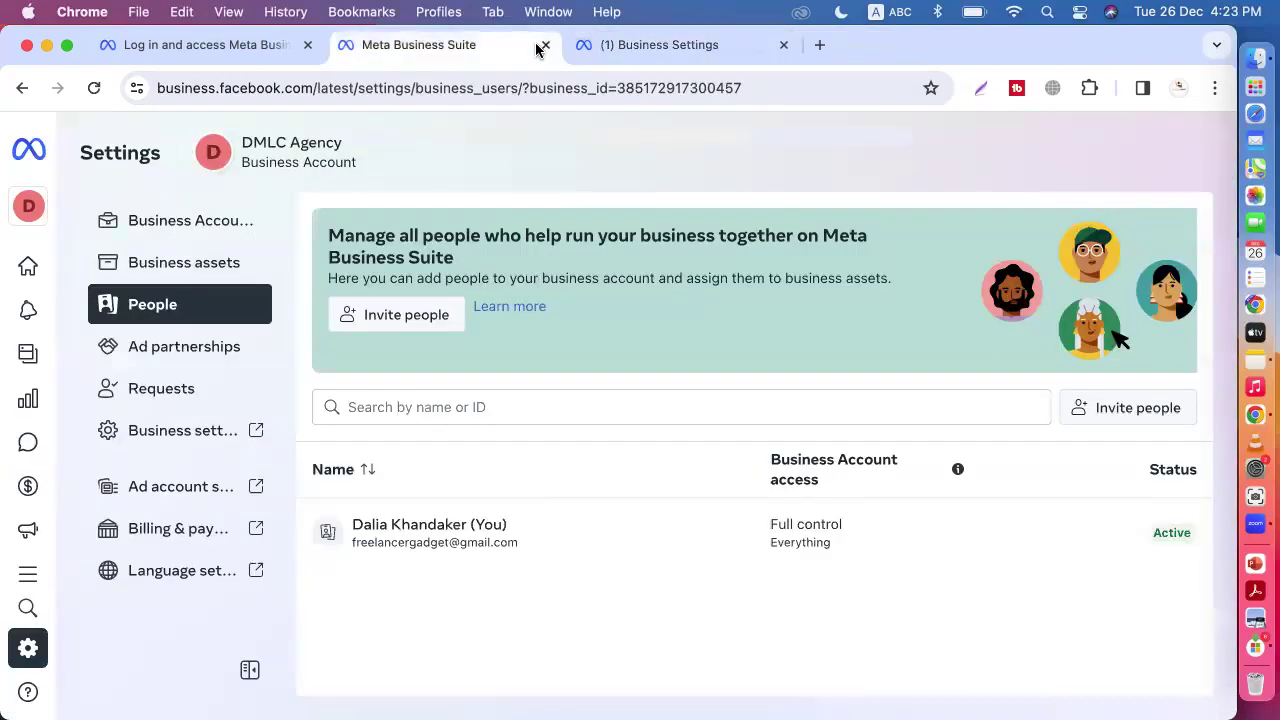
{"action": "left_click", "coordinate": [622, 47]}
{"action": "left_click", "coordinate": [545, 46]}
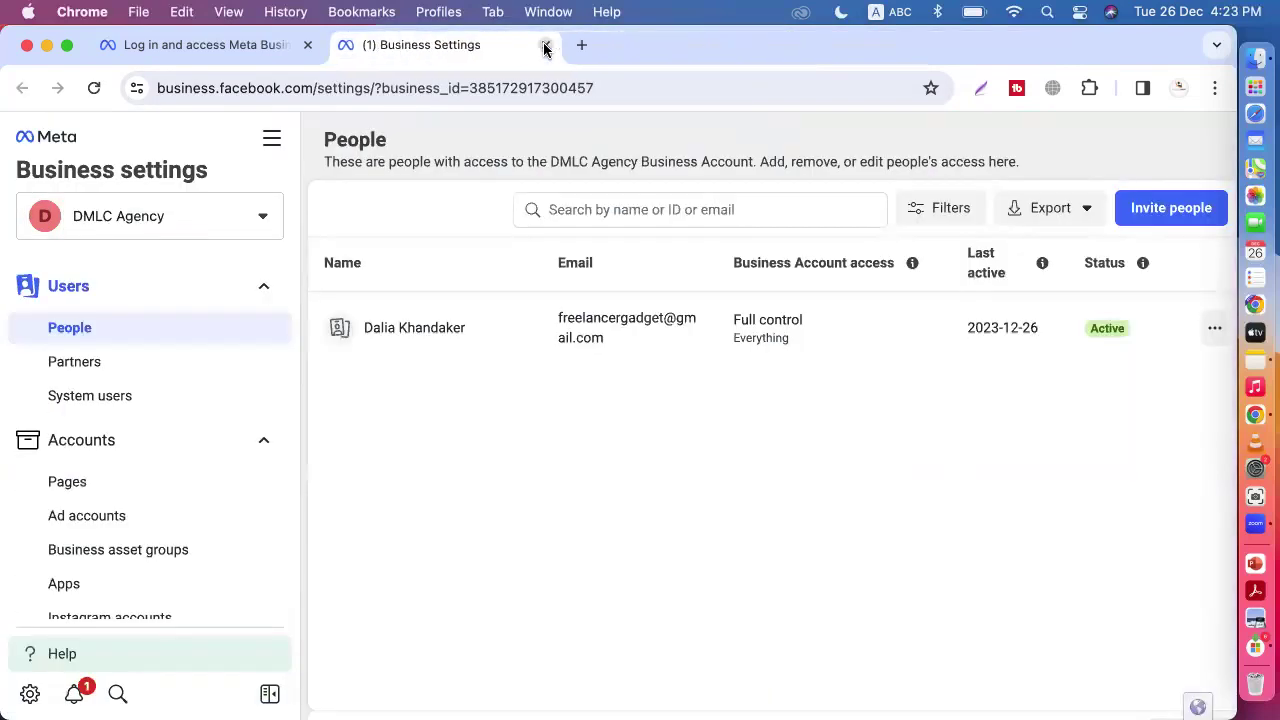
{"action": "left_click", "coordinate": [307, 46]}
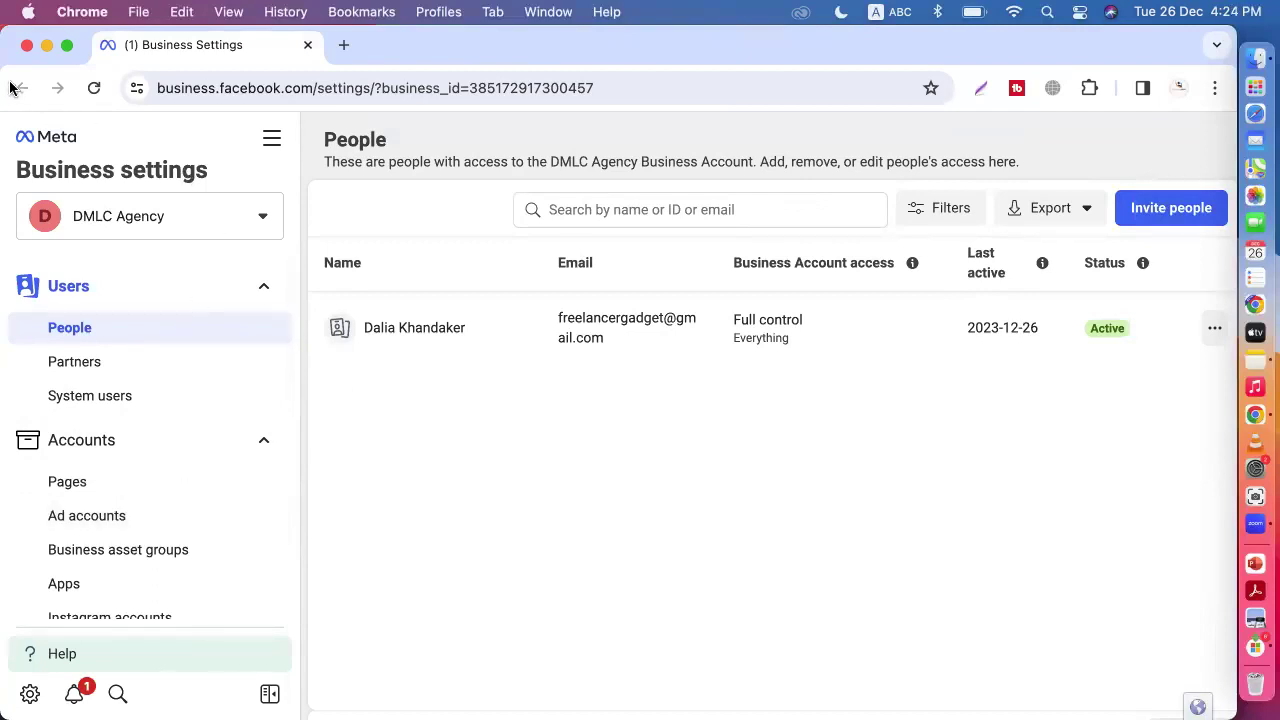
Search creator studio in a new tab, open 'Creator Studio - Facebook', and close Business Settings
{"action": "left_click", "coordinate": [343, 45]}
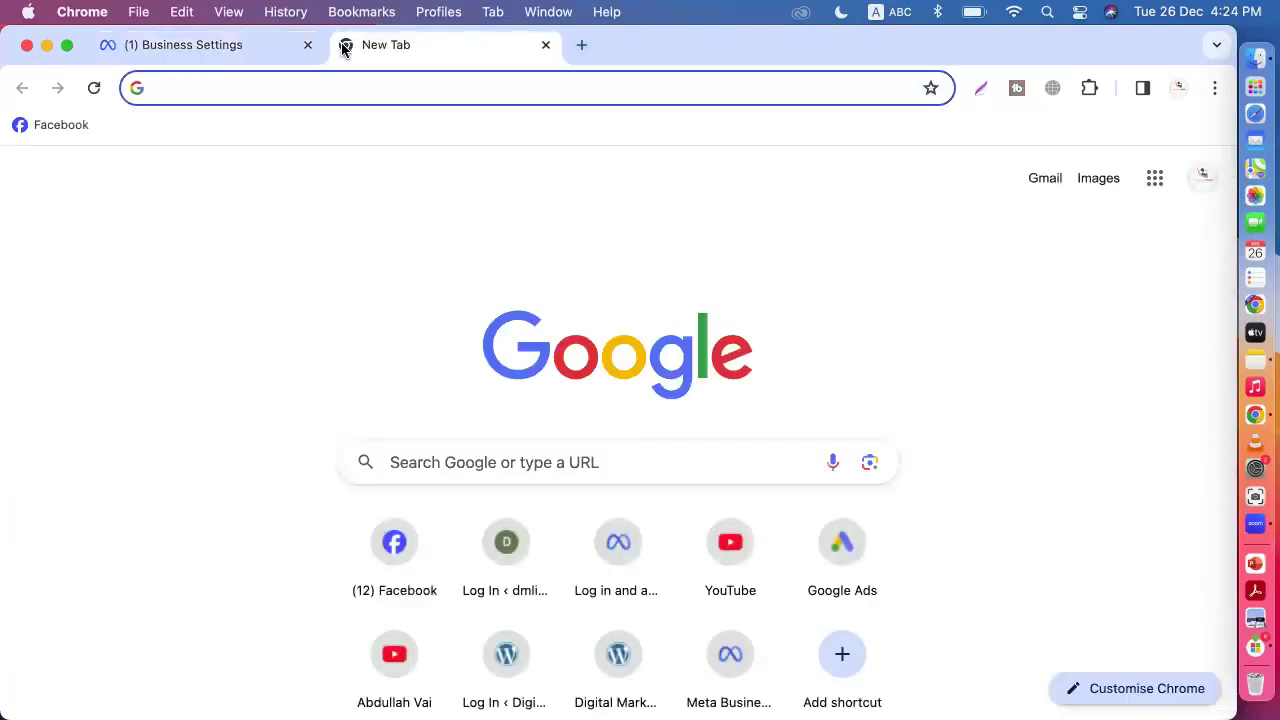
{"action": "type", "text": "c"}
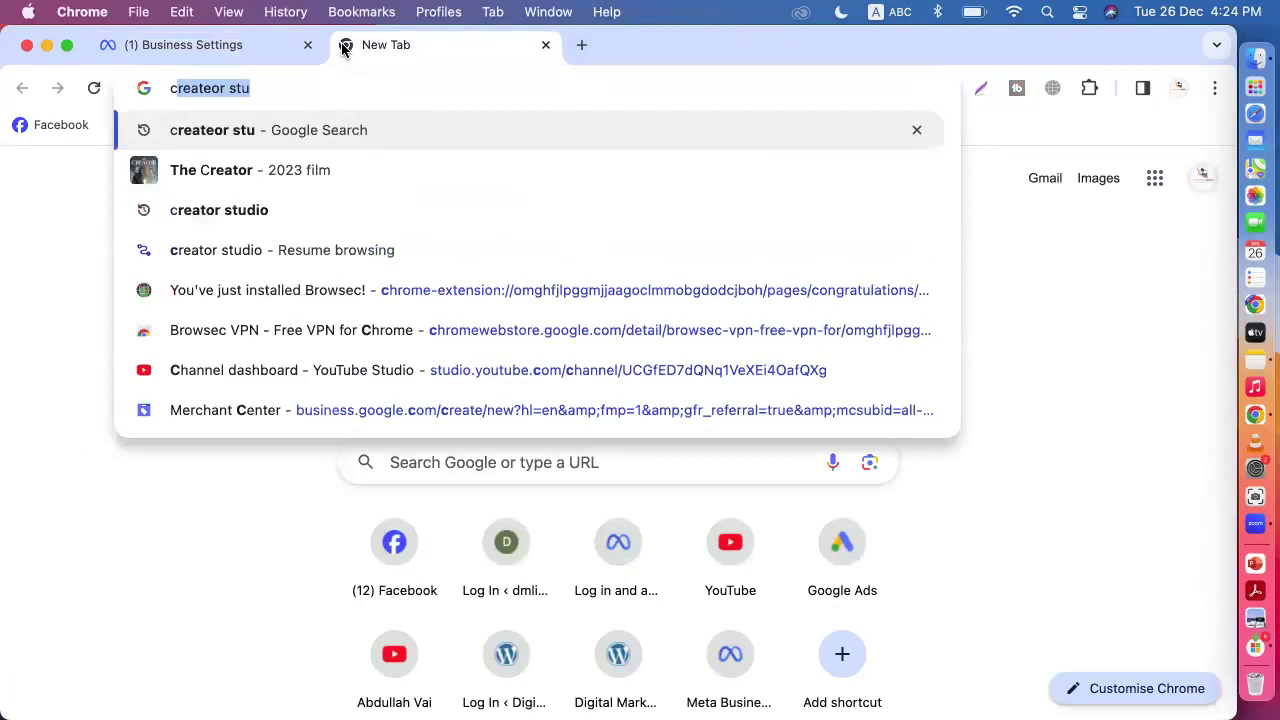
{"action": "key", "text": "Return"}
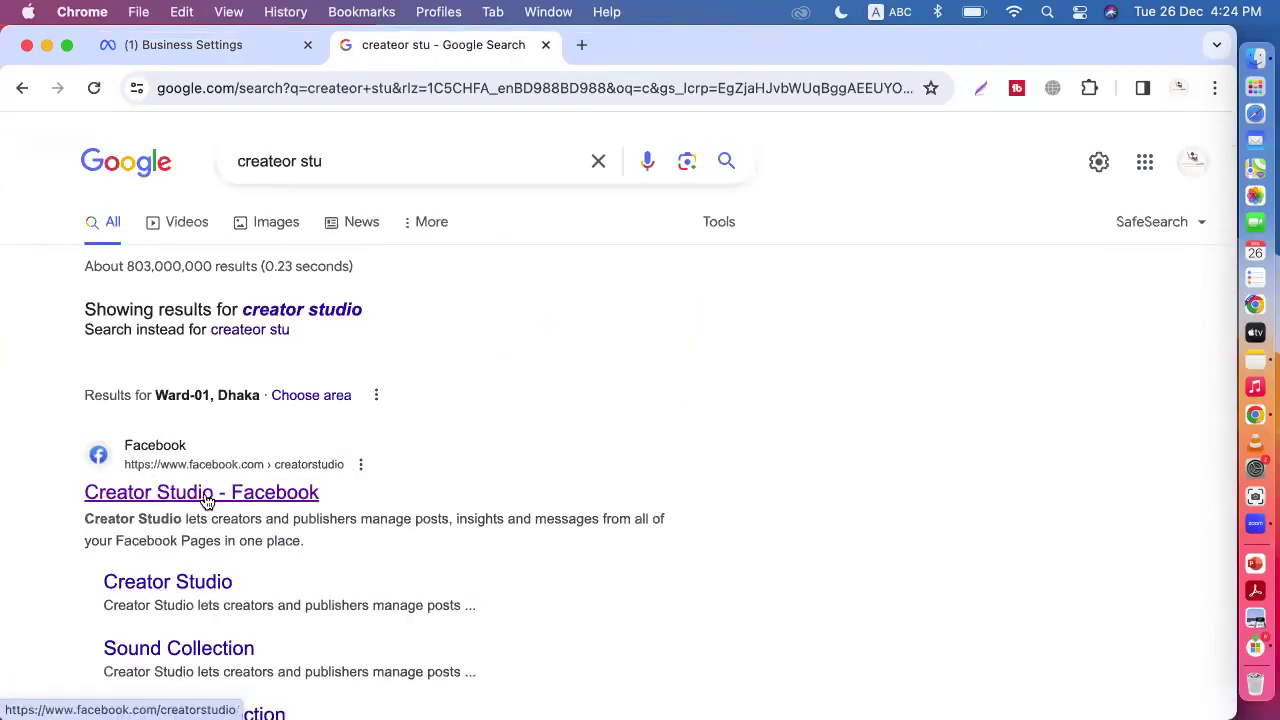
{"action": "left_click", "coordinate": [205, 495]}
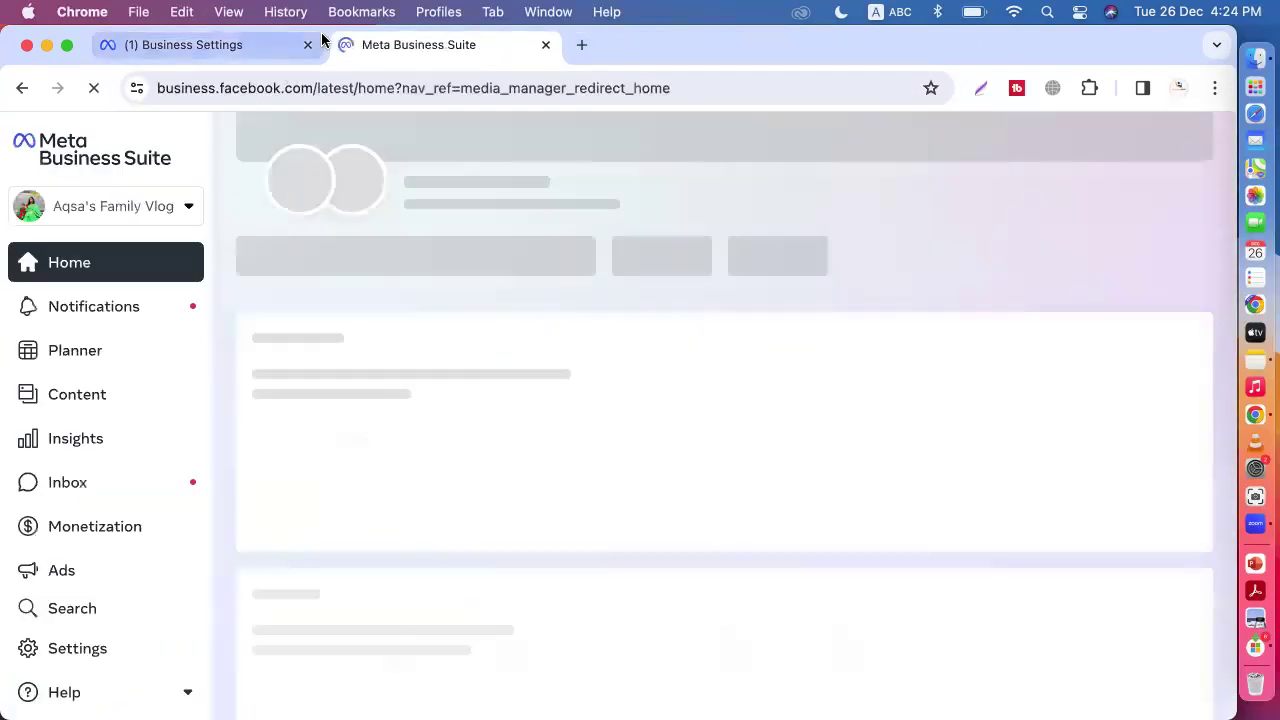
{"action": "left_click", "coordinate": [308, 44]}
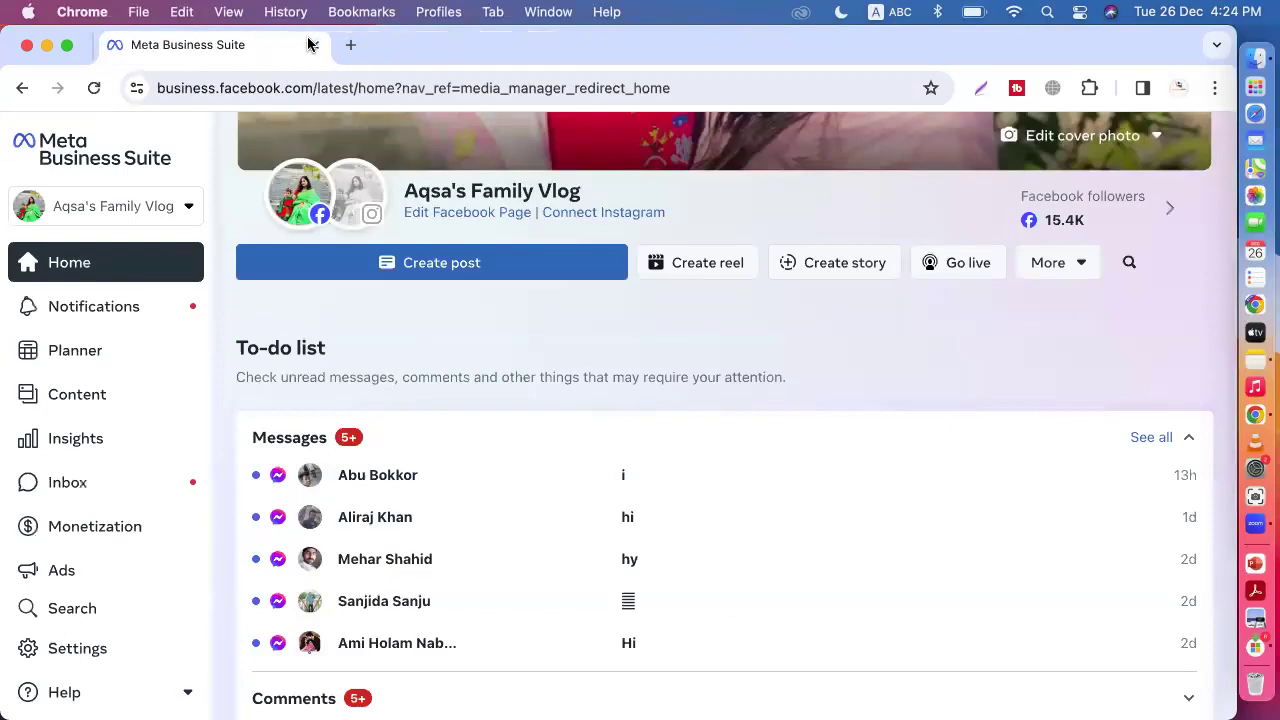
Open DMLC Agency's Business settings in a new tab, then return the first tab to the home page
{"action": "left_click", "coordinate": [187, 208]}
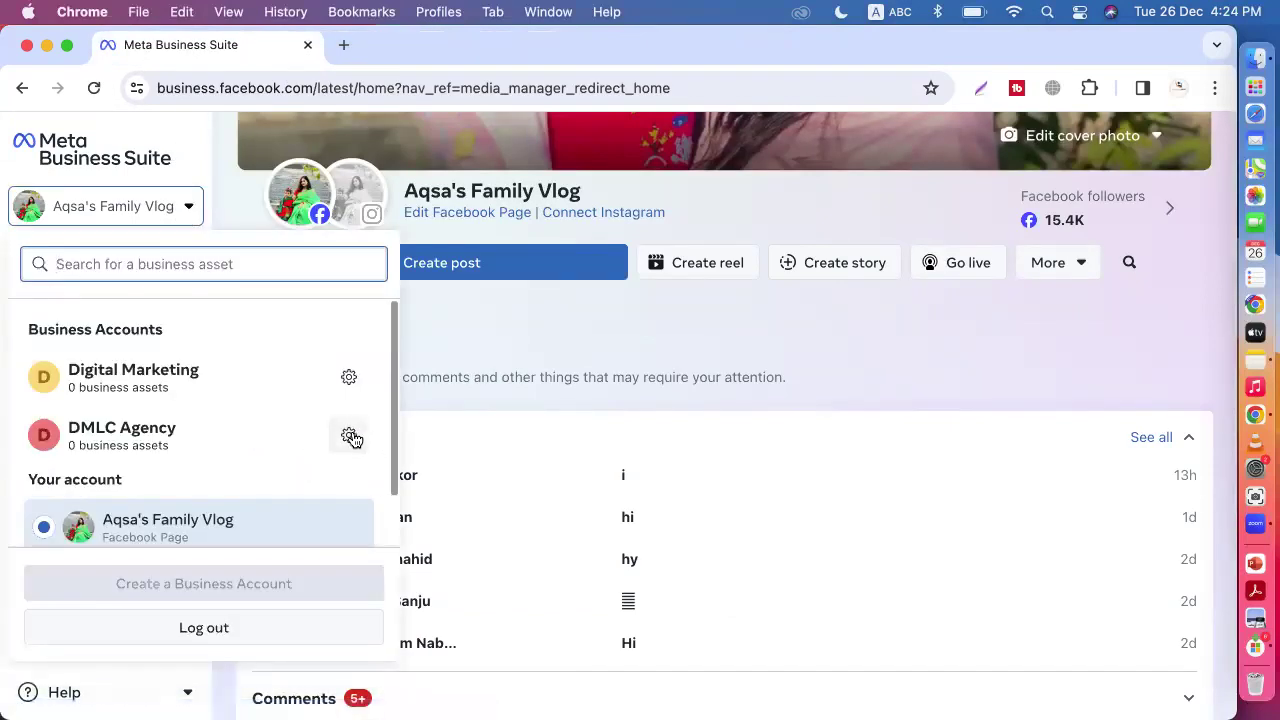
{"action": "key", "text": "Escape"}
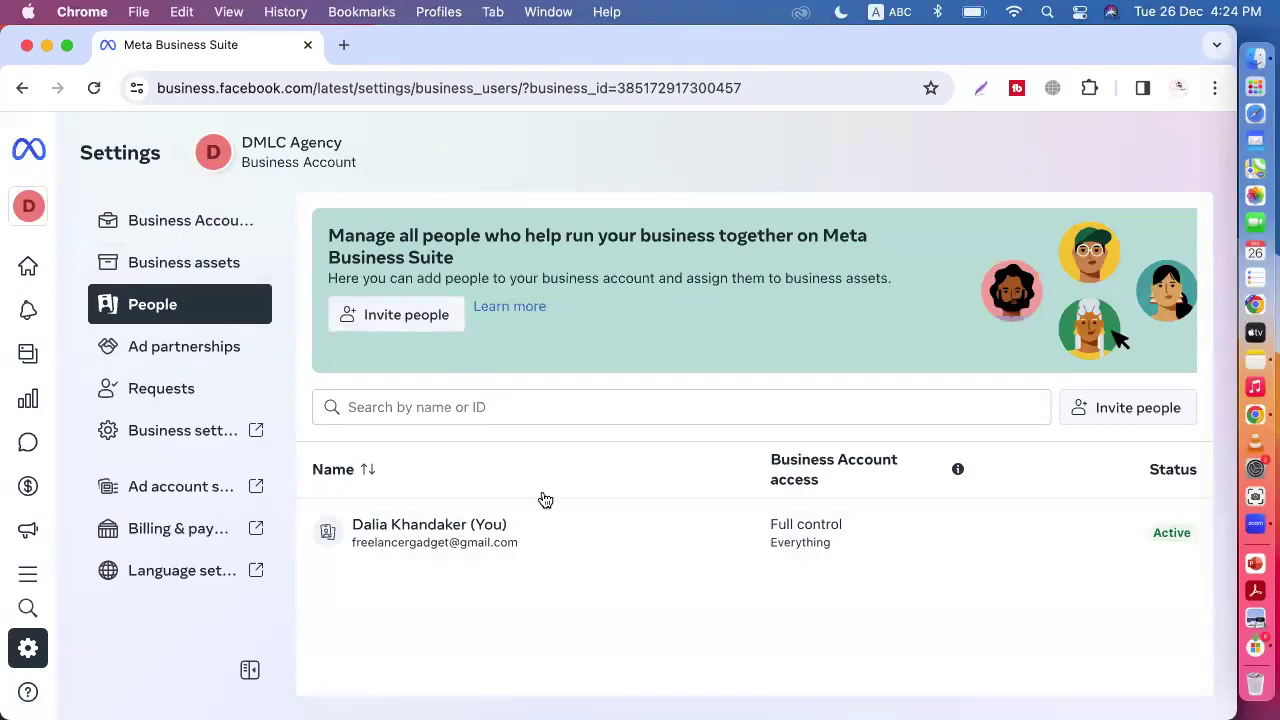
{"action": "left_click", "coordinate": [183, 441]}
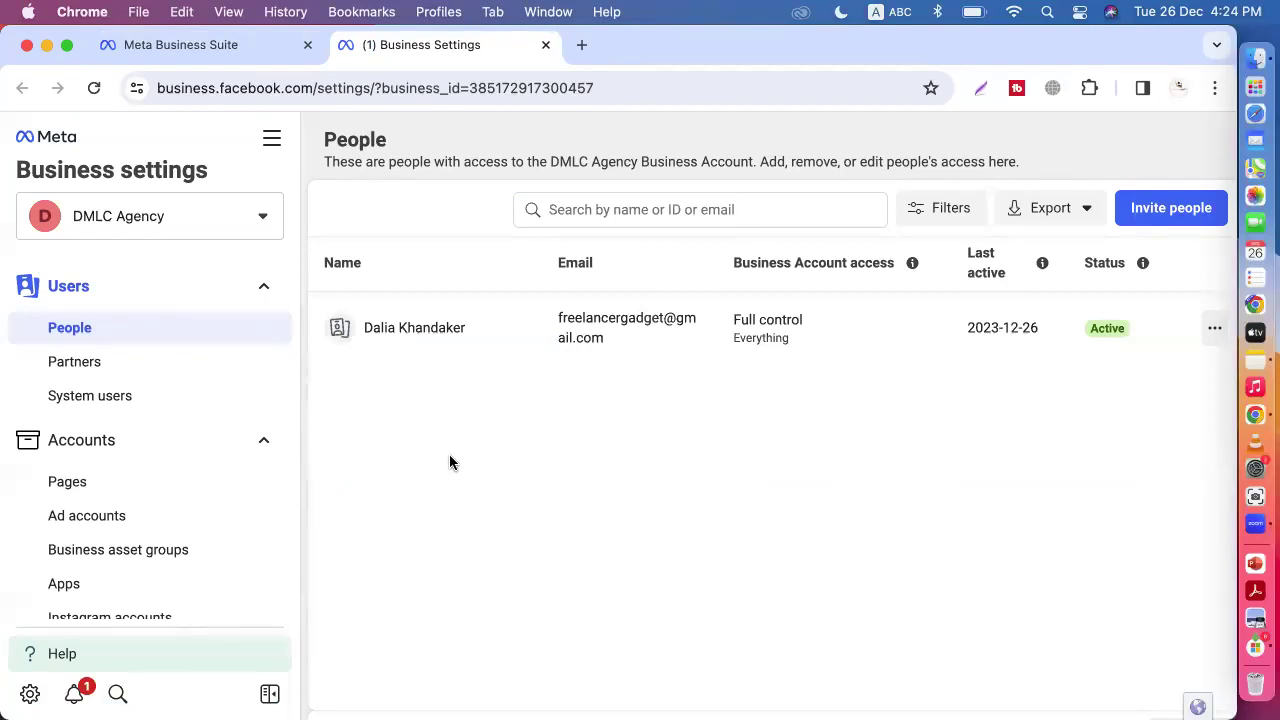
{"action": "left_click", "coordinate": [165, 46]}
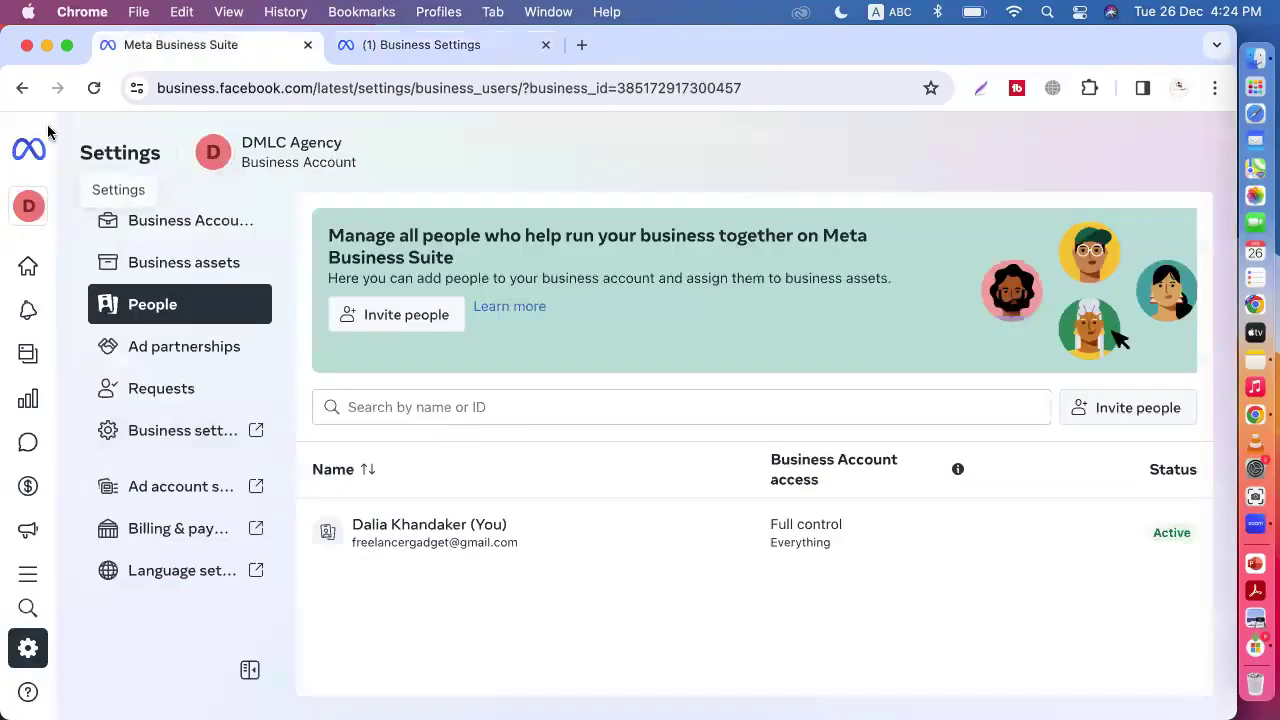
{"action": "left_click", "coordinate": [22, 90]}
{"action": "left_click", "coordinate": [105, 206]}
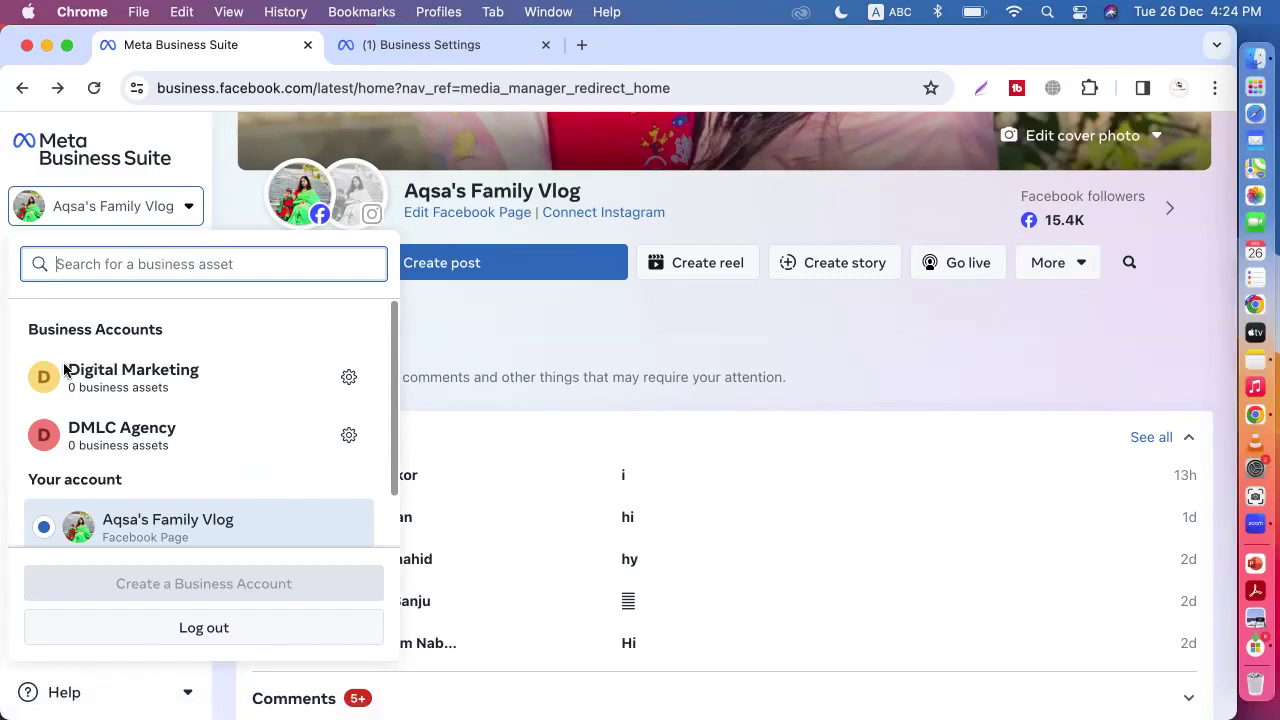
Review the Business Accounts list, then bring DMLC Agency's Business Settings People page to the front
{"action": "left_click_drag", "start_coordinate": [23, 331], "coordinate": [155, 329]}
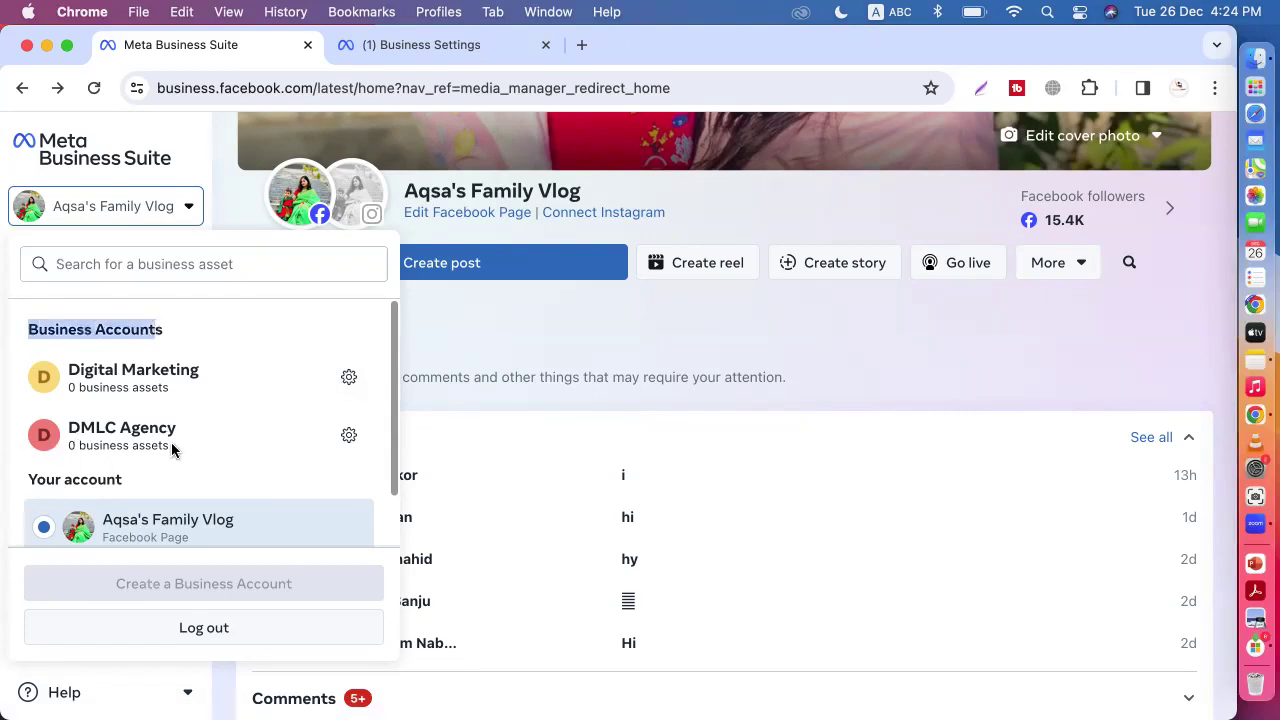
{"action": "scroll", "coordinate": [172, 450], "scroll_direction": "down", "scroll_amount": 2}
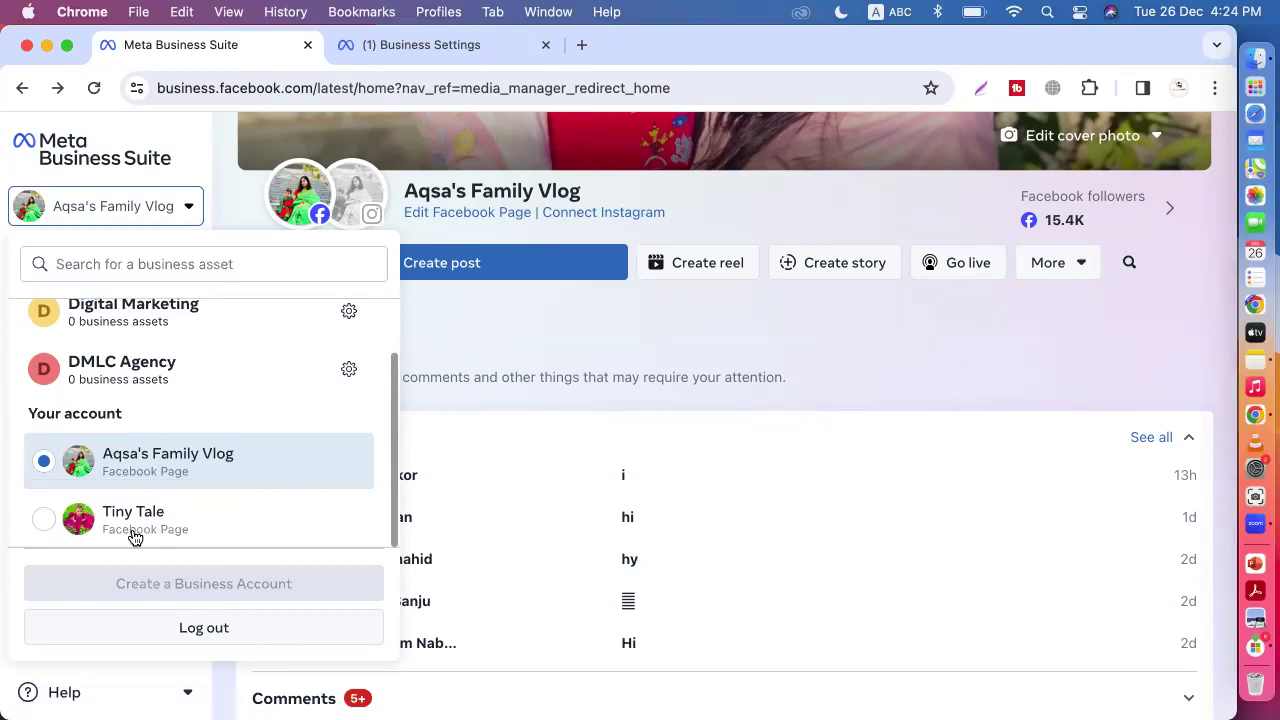
{"action": "scroll", "coordinate": [250, 368], "scroll_direction": "up", "scroll_amount": 2}
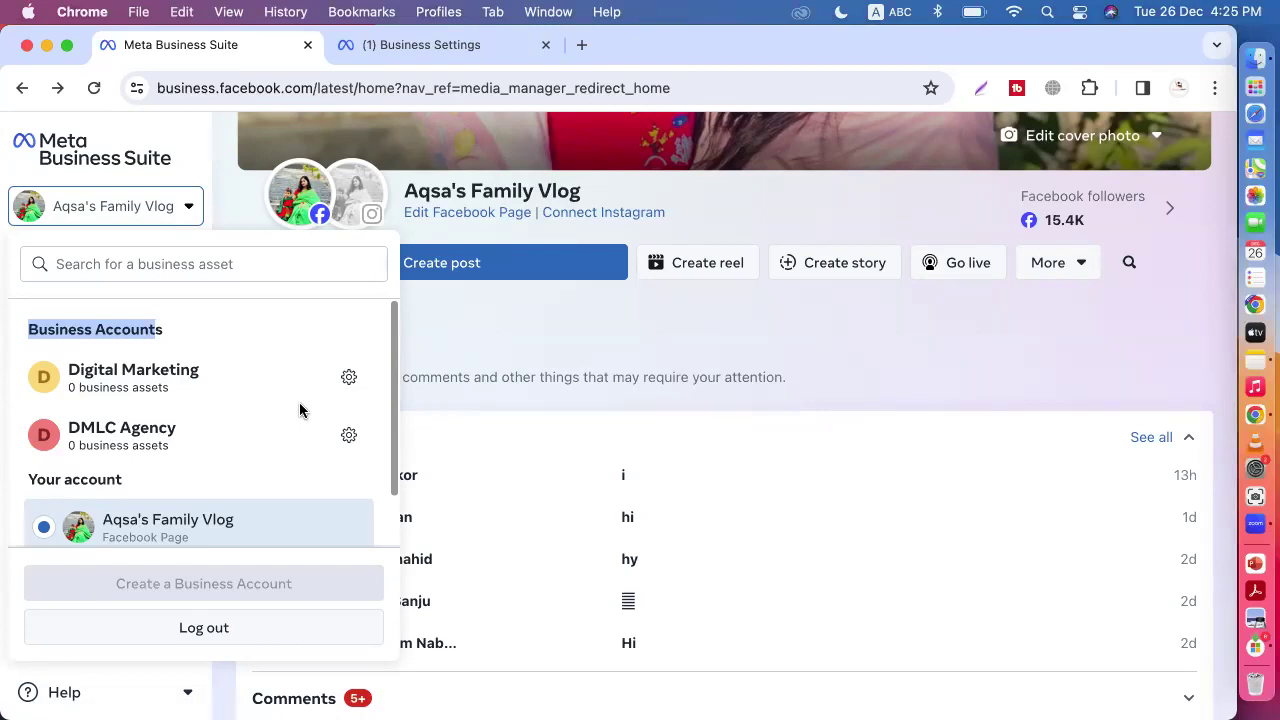
{"action": "left_click", "coordinate": [400, 47]}
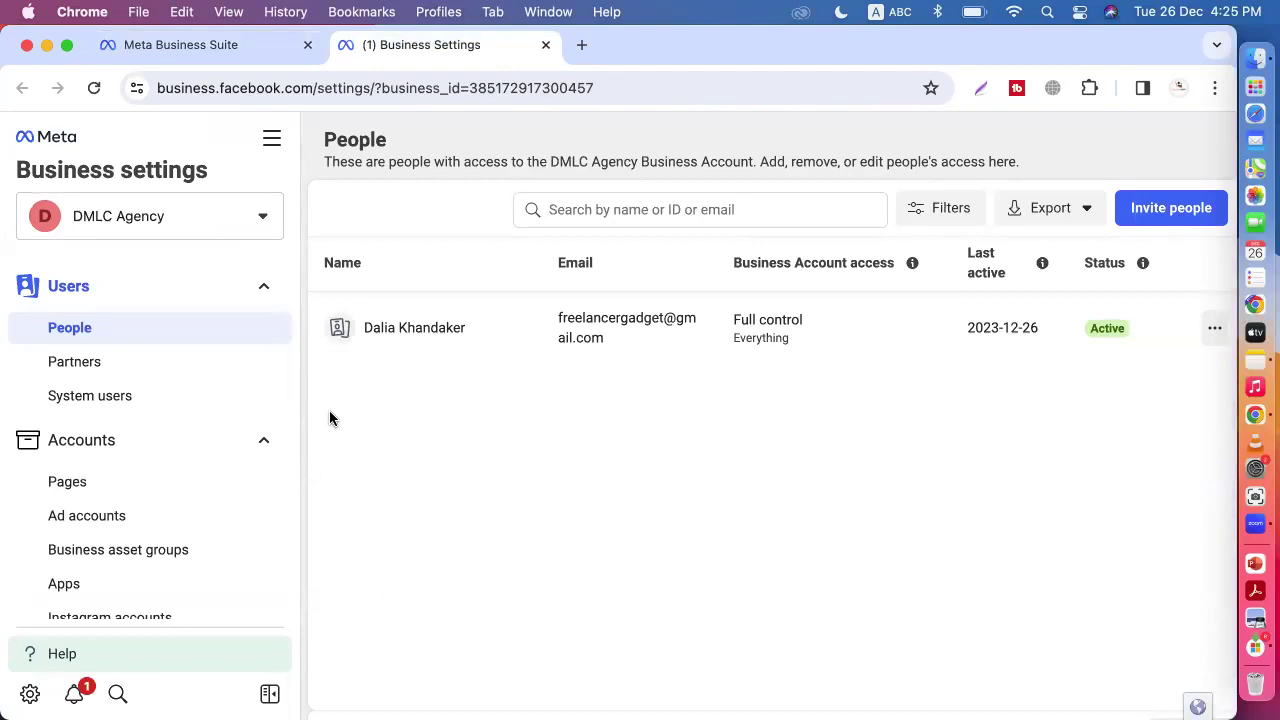
{"action": "left_click", "coordinate": [183, 46]}
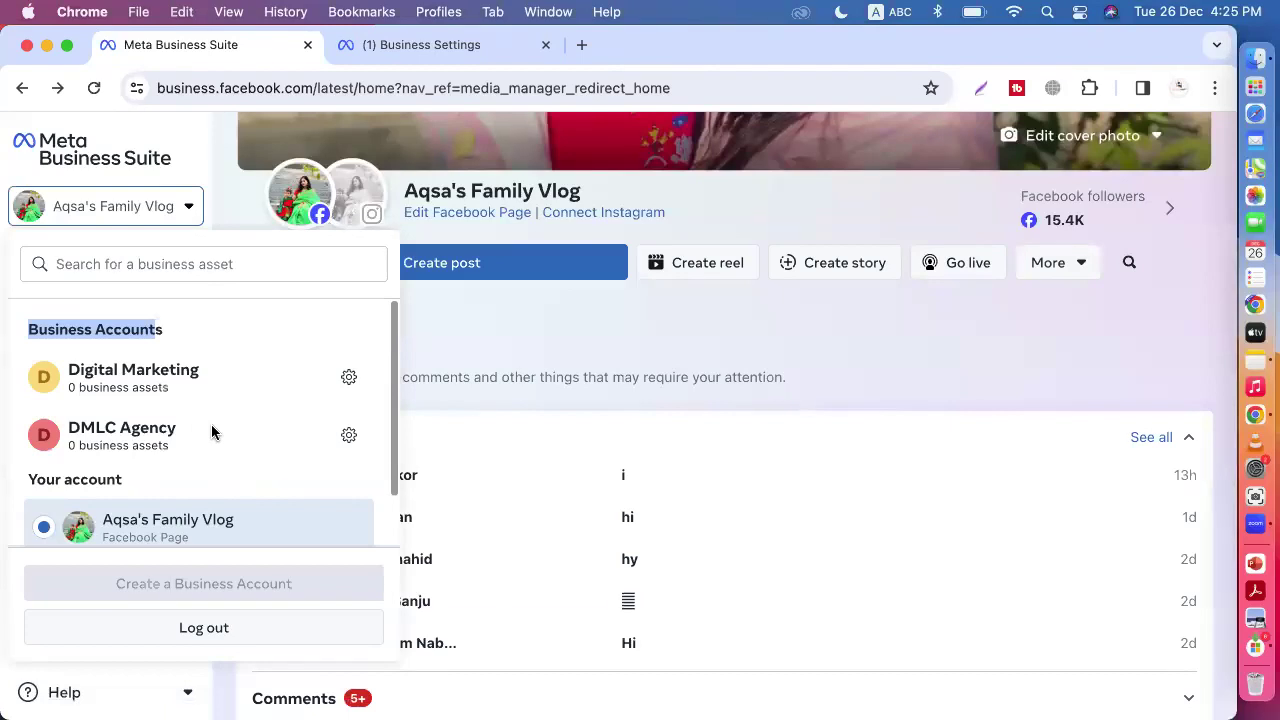
{"action": "left_click", "coordinate": [400, 45]}
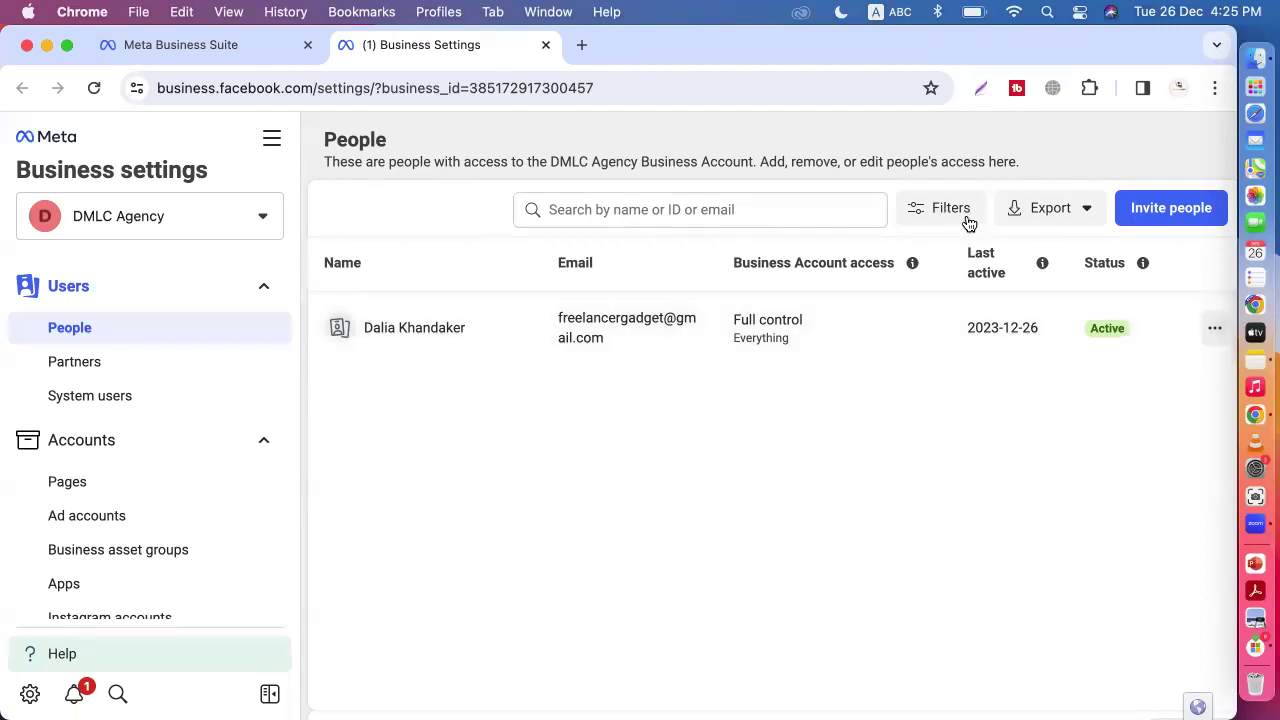
Start and dismiss the Invite people dialog, then bring up the All tools menu
{"action": "left_click", "coordinate": [1168, 208]}
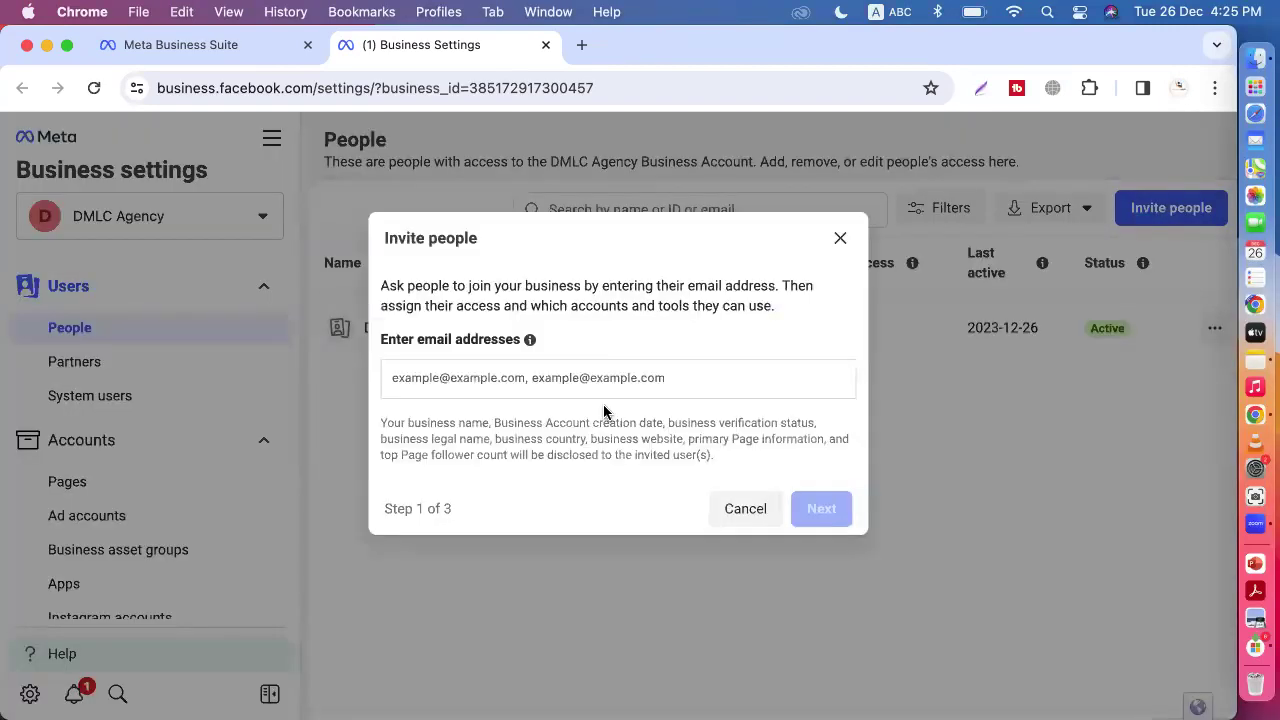
{"action": "left_click", "coordinate": [838, 240]}
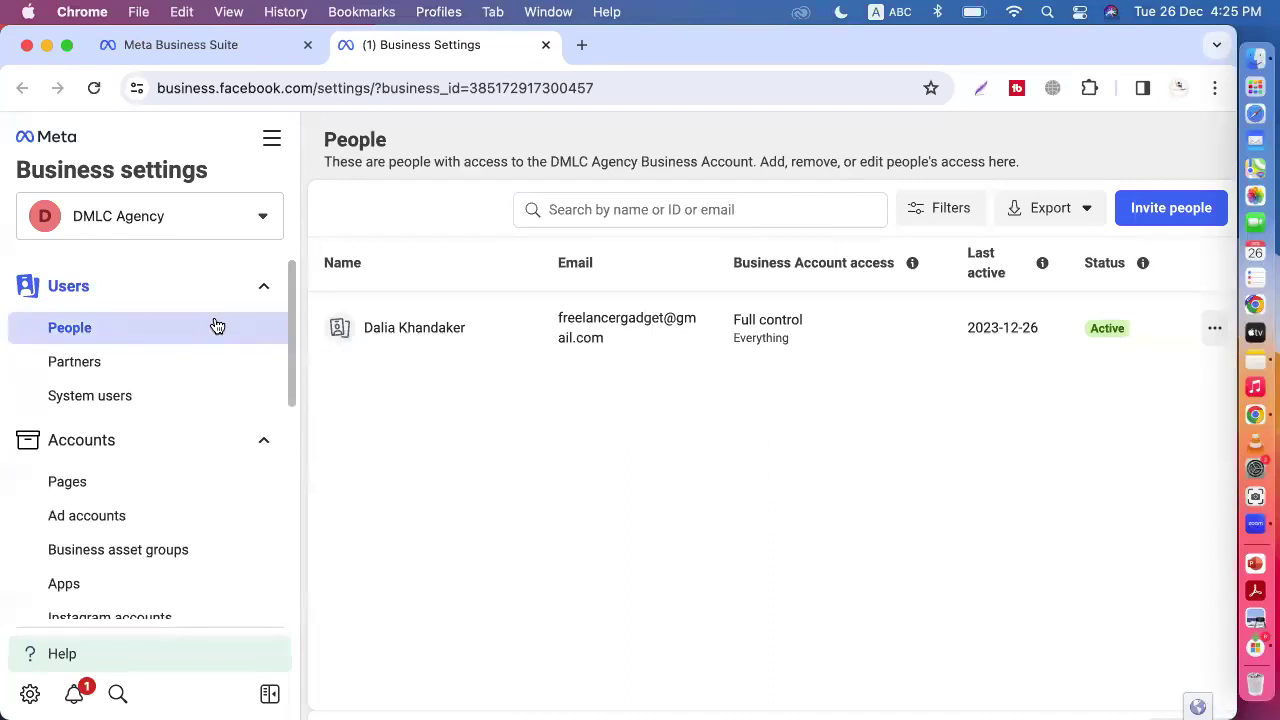
{"action": "left_click", "coordinate": [272, 138]}
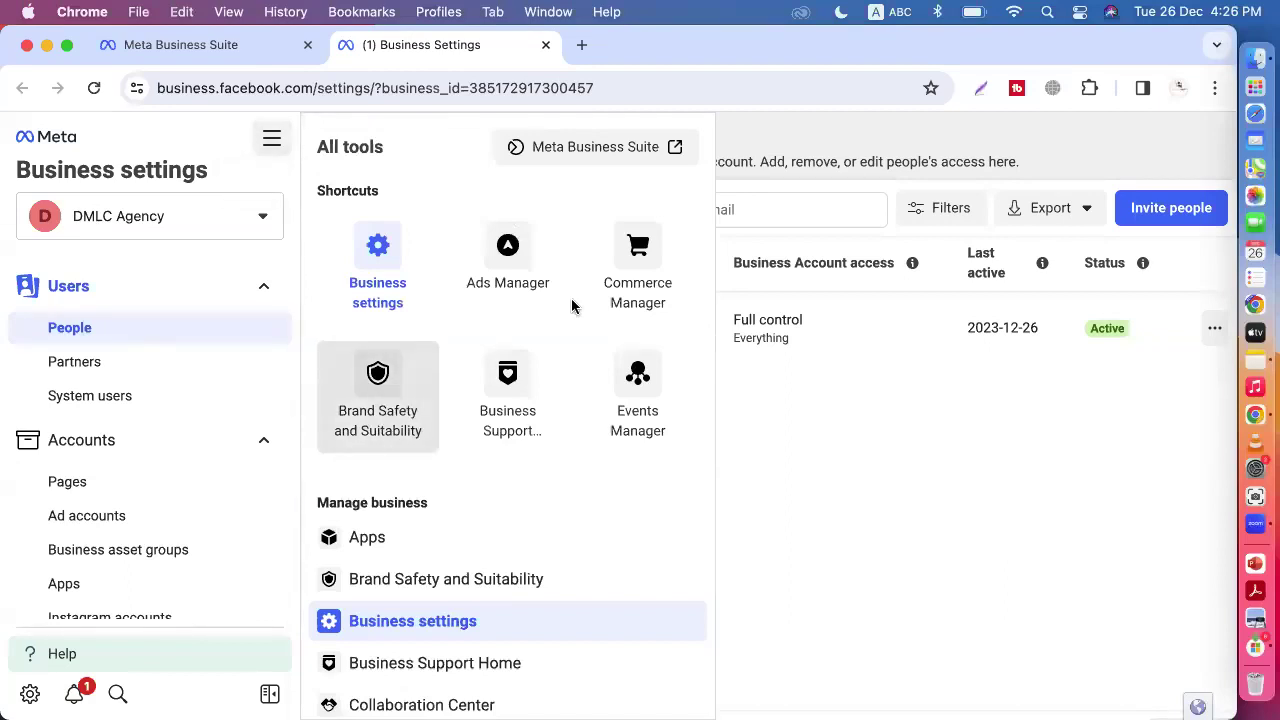
Open Business Support Home from All tools and expand the sidebar account list
{"action": "left_click", "coordinate": [517, 418]}
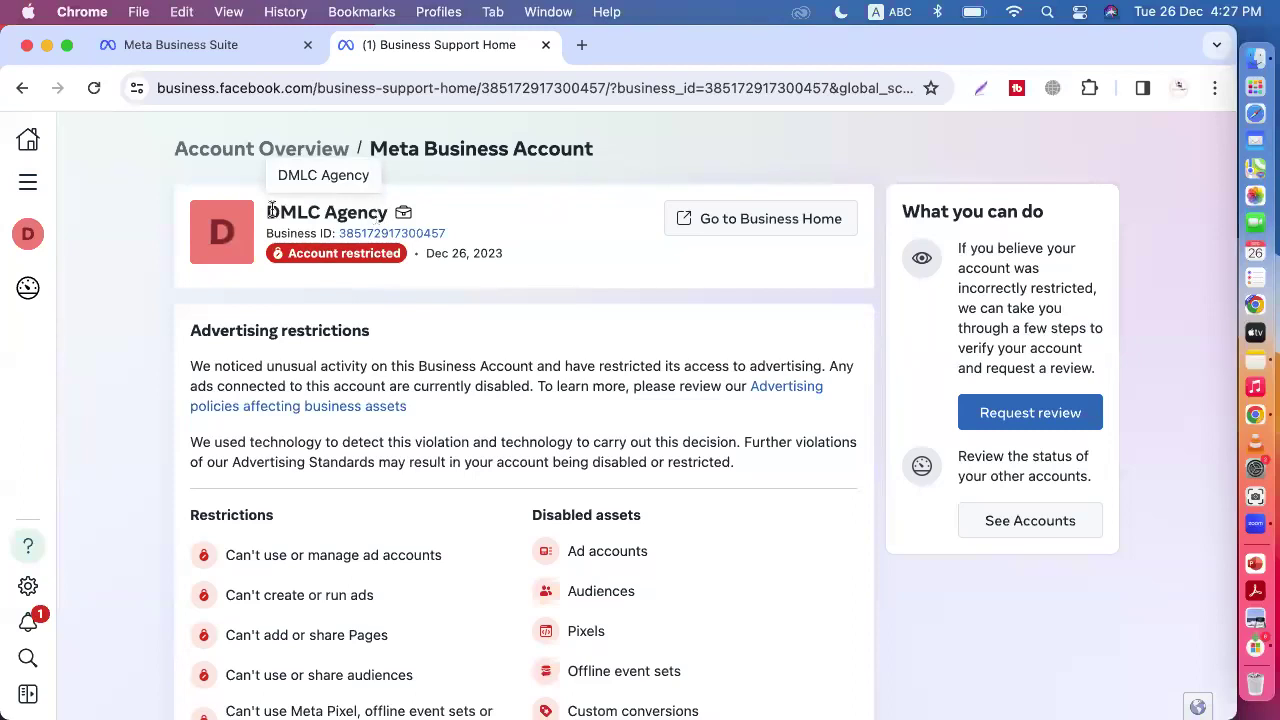
{"action": "left_click", "coordinate": [29, 237]}
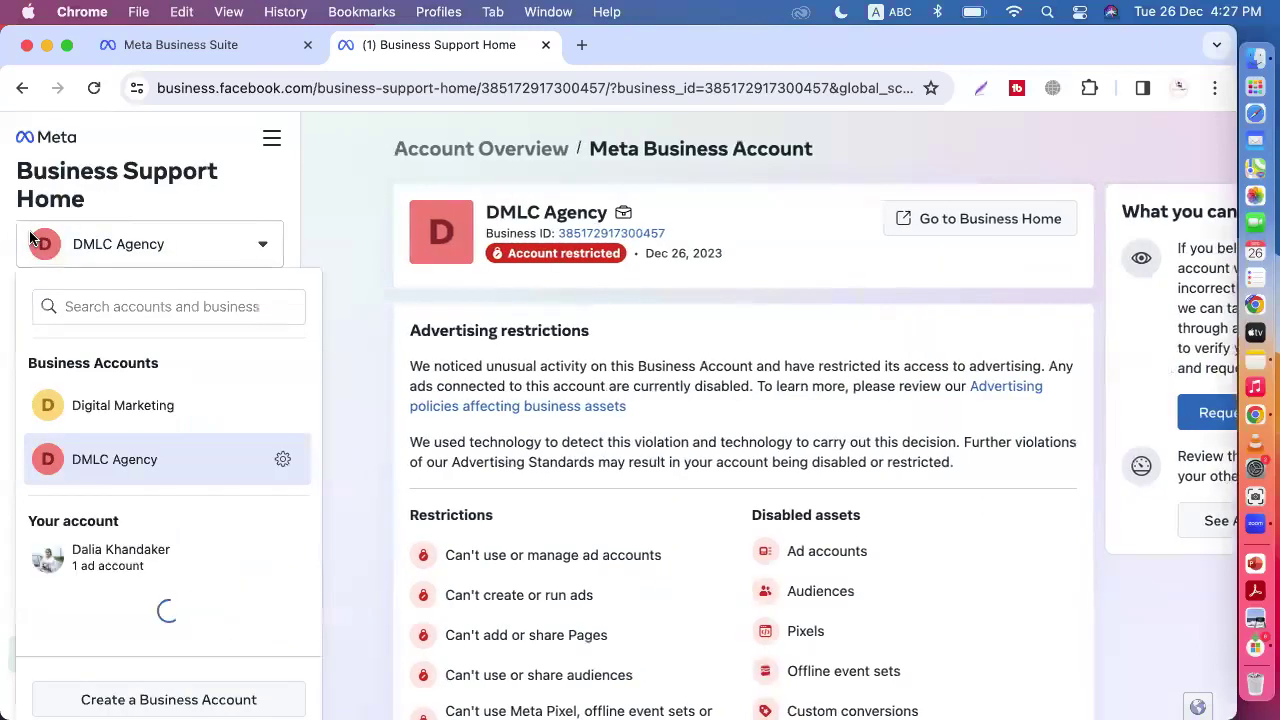
Switch the support overview to the personal account and highlight DMLC Agency's Restricted status
{"action": "left_click", "coordinate": [73, 558]}
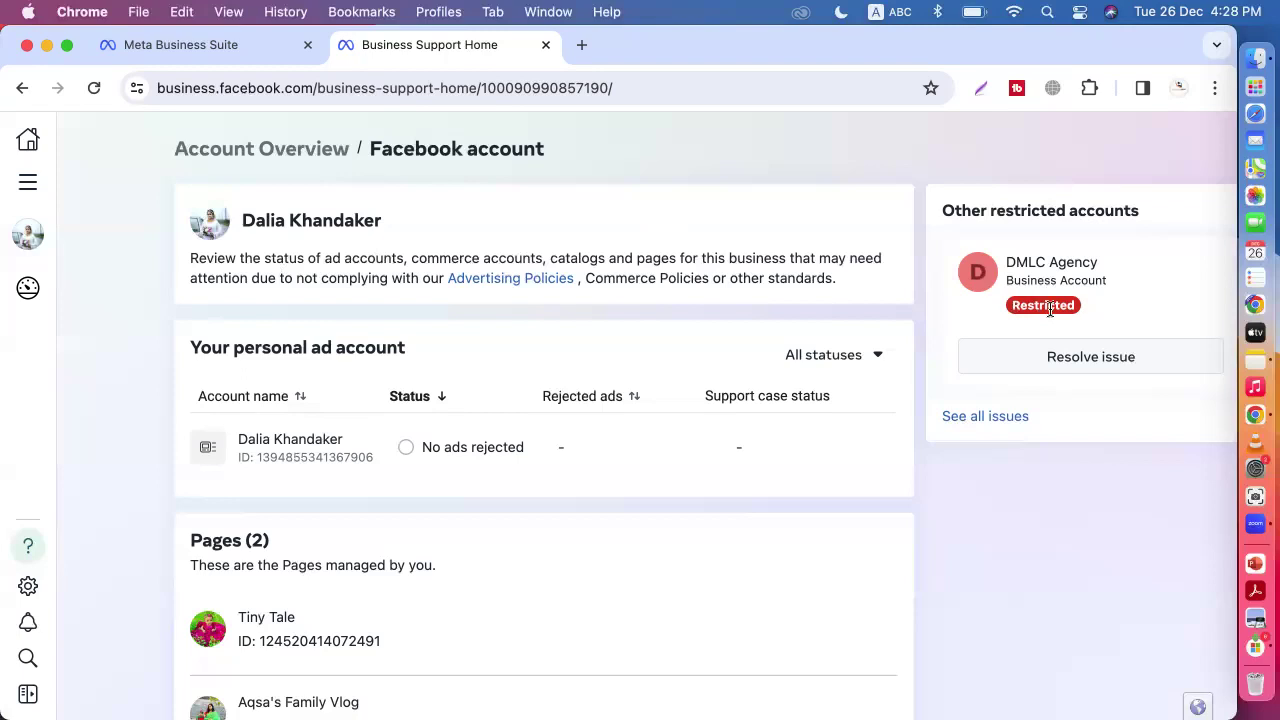
{"action": "left_click_drag", "start_coordinate": [1010, 310], "coordinate": [1082, 312]}
{"action": "left_click", "coordinate": [918, 296]}
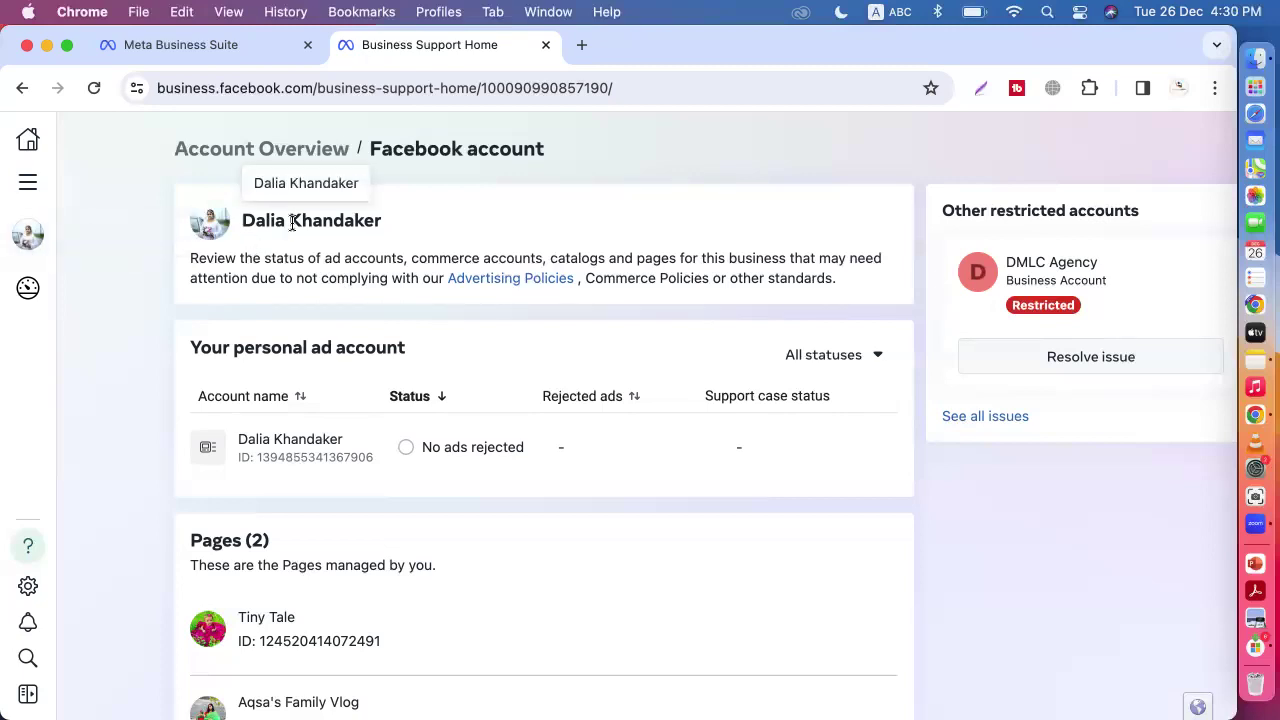
View DMLC Agency's support overview, then switch the overview to Digital Marketing
{"action": "left_click", "coordinate": [33, 249]}
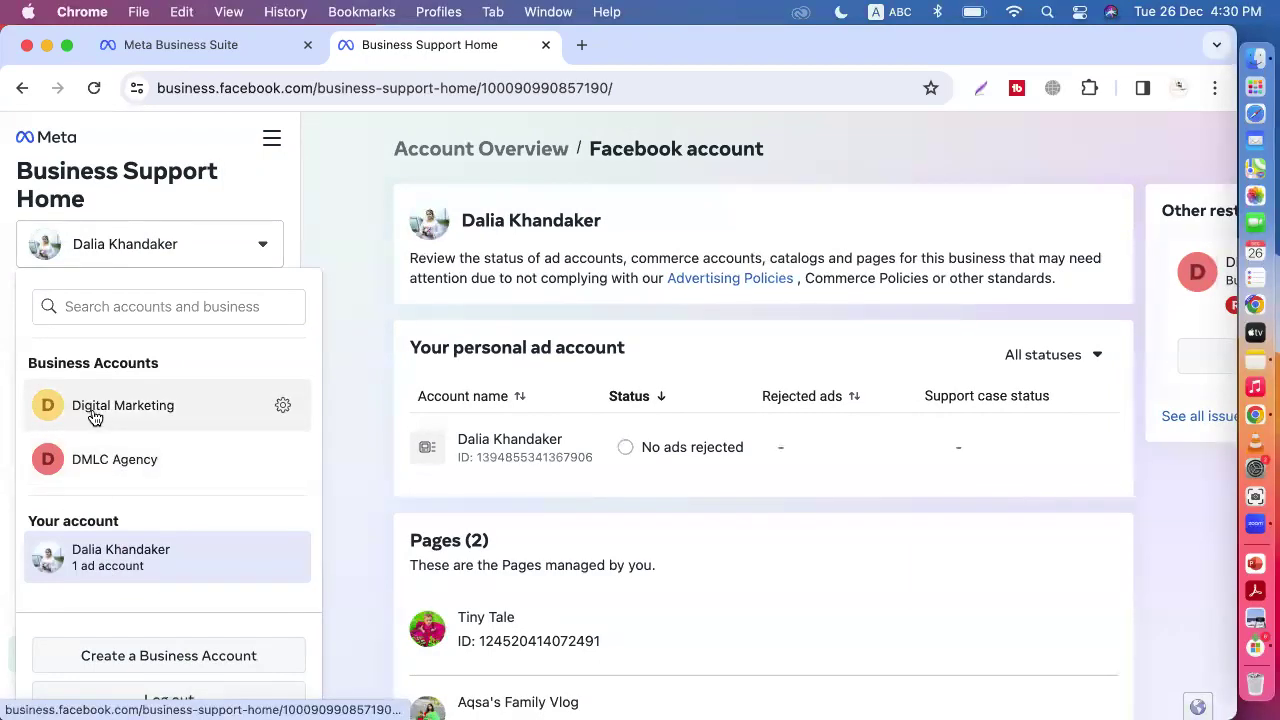
{"action": "left_click", "coordinate": [87, 458]}
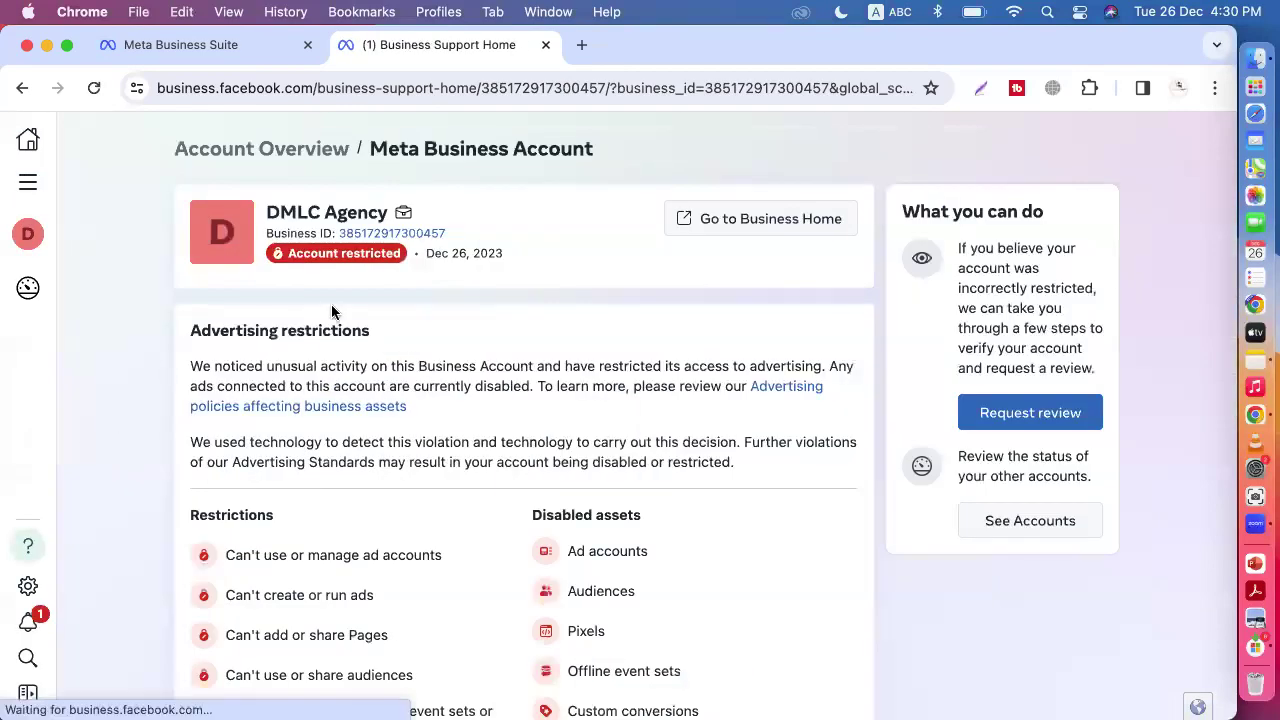
{"action": "left_click", "coordinate": [28, 233]}
{"action": "left_click", "coordinate": [104, 405]}
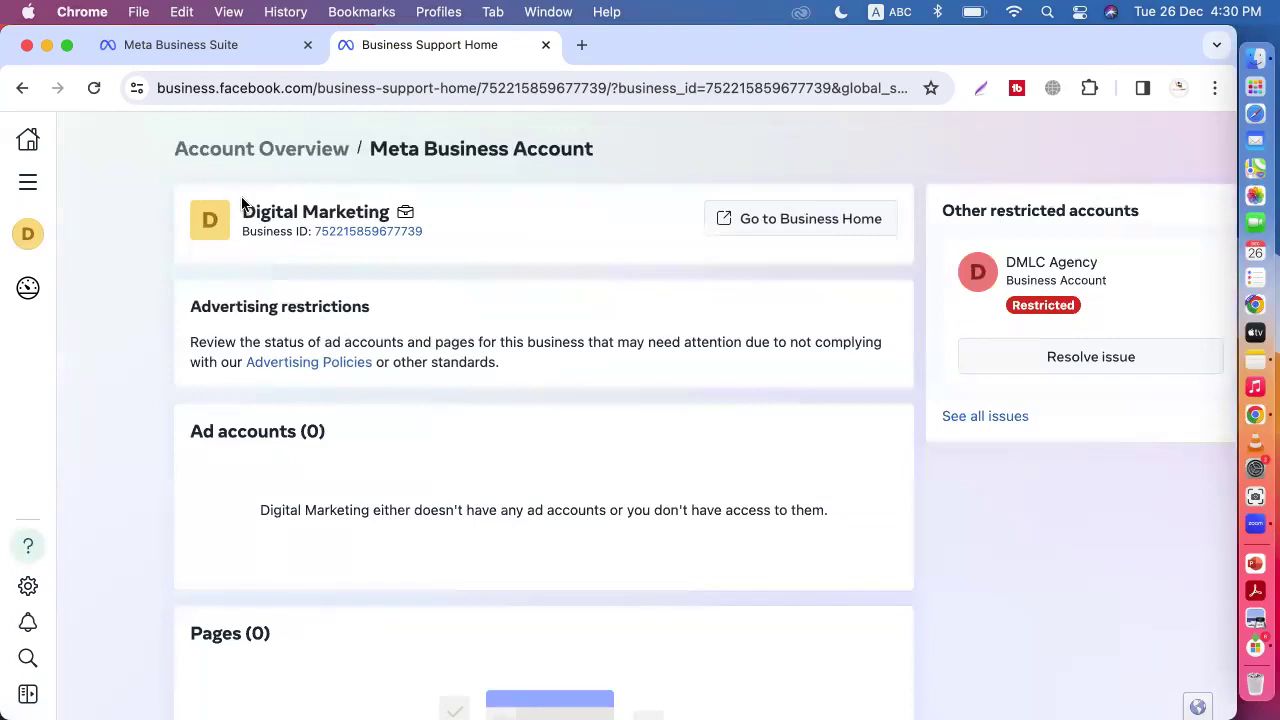
In Digital Marketing's Business settings, start an invitation and enter the invitee's corrected e-mail address
{"action": "left_click", "coordinate": [28, 182]}
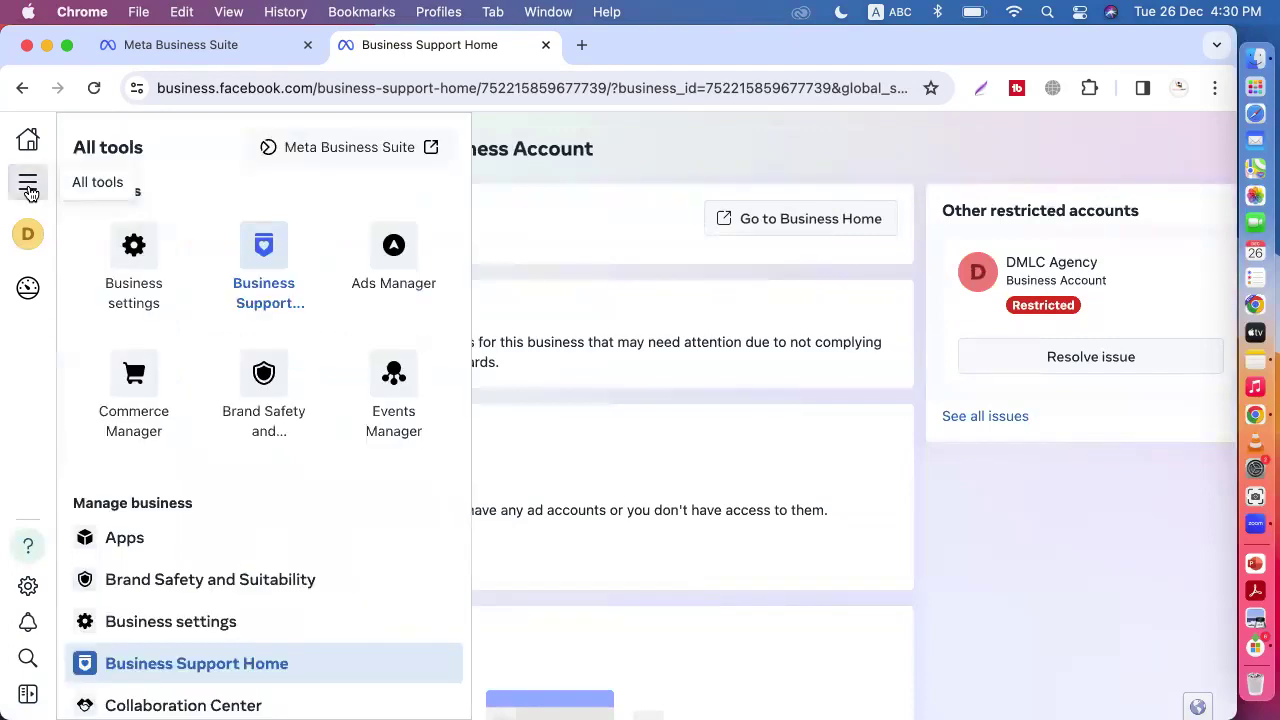
{"action": "left_click", "coordinate": [118, 252]}
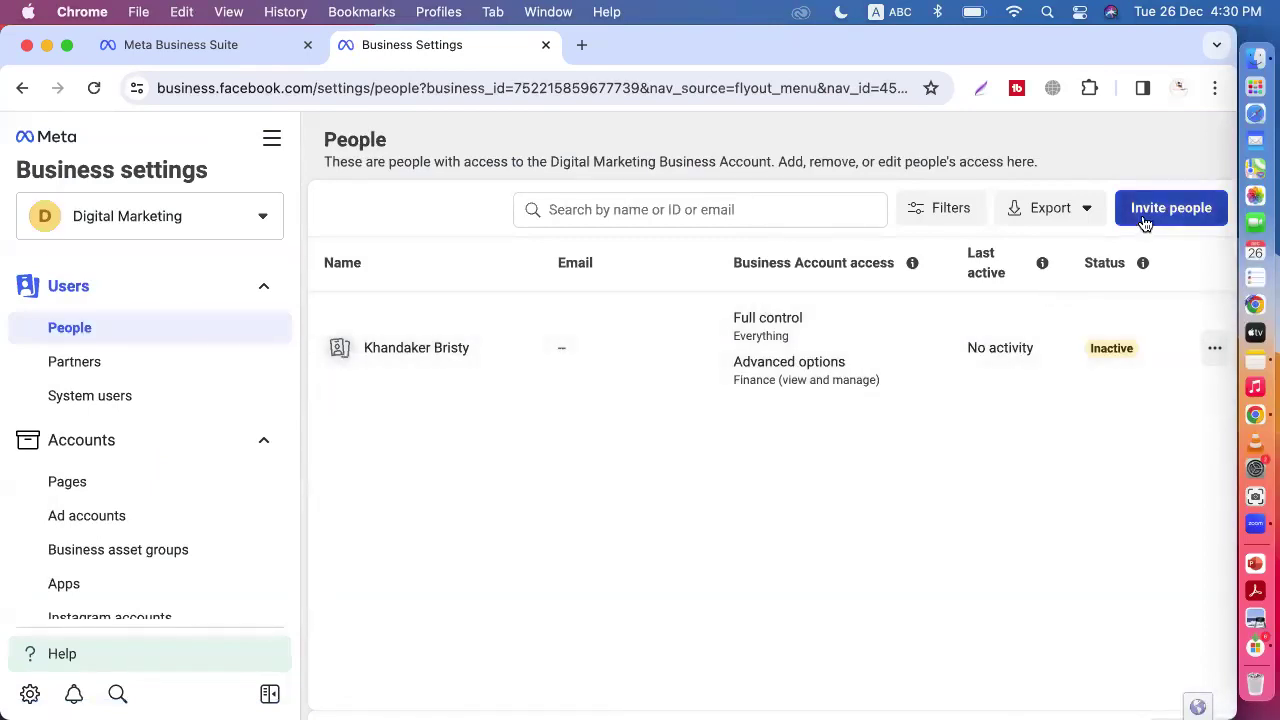
{"action": "left_click", "coordinate": [1143, 217]}
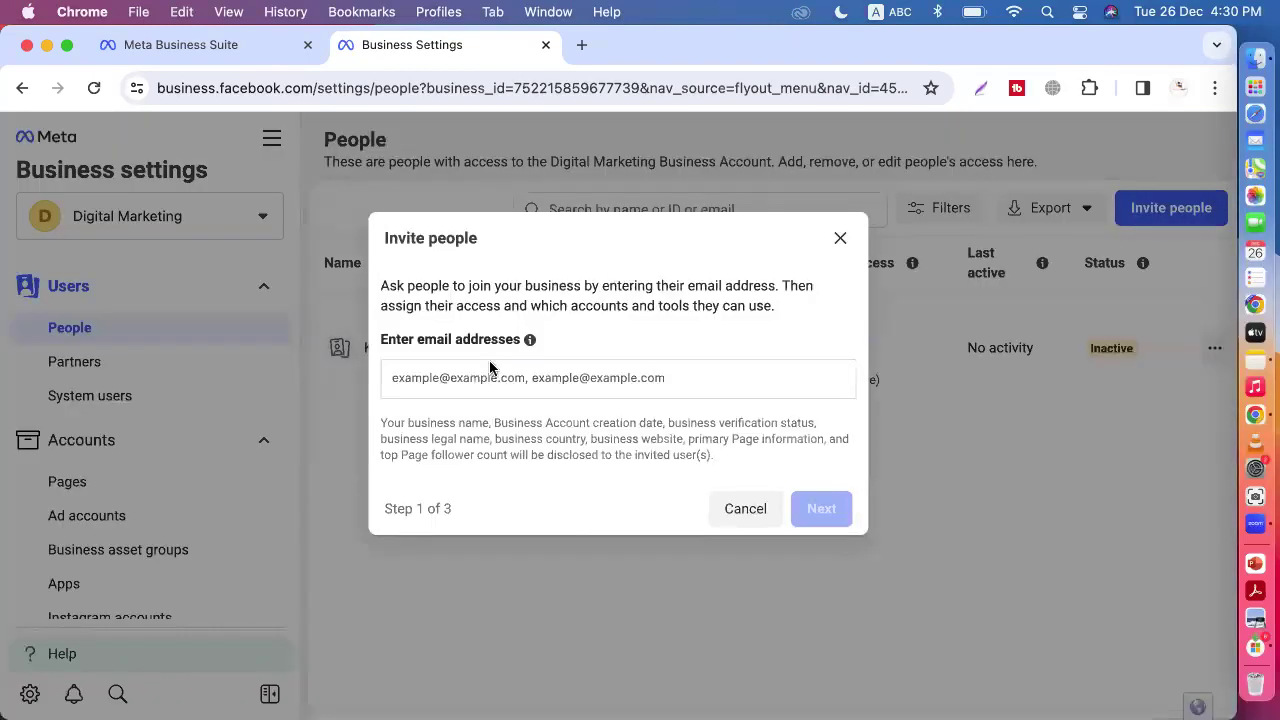
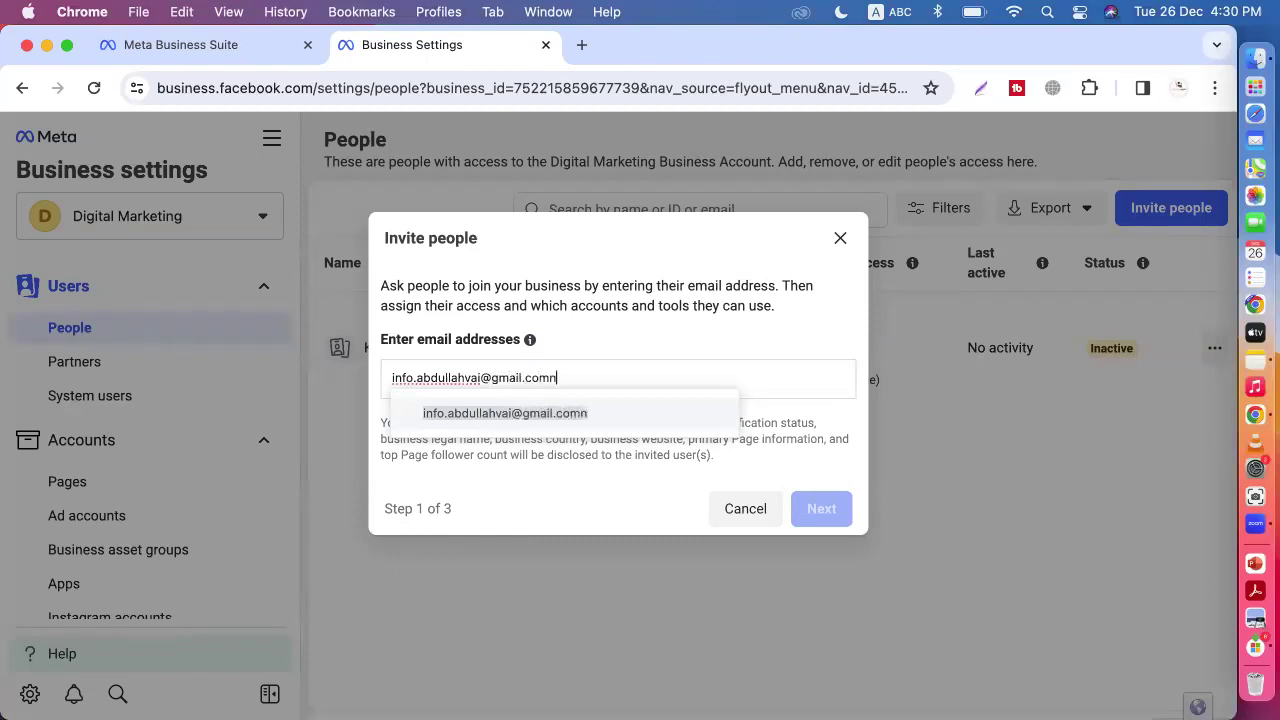
{"action": "key", "text": "Return"}
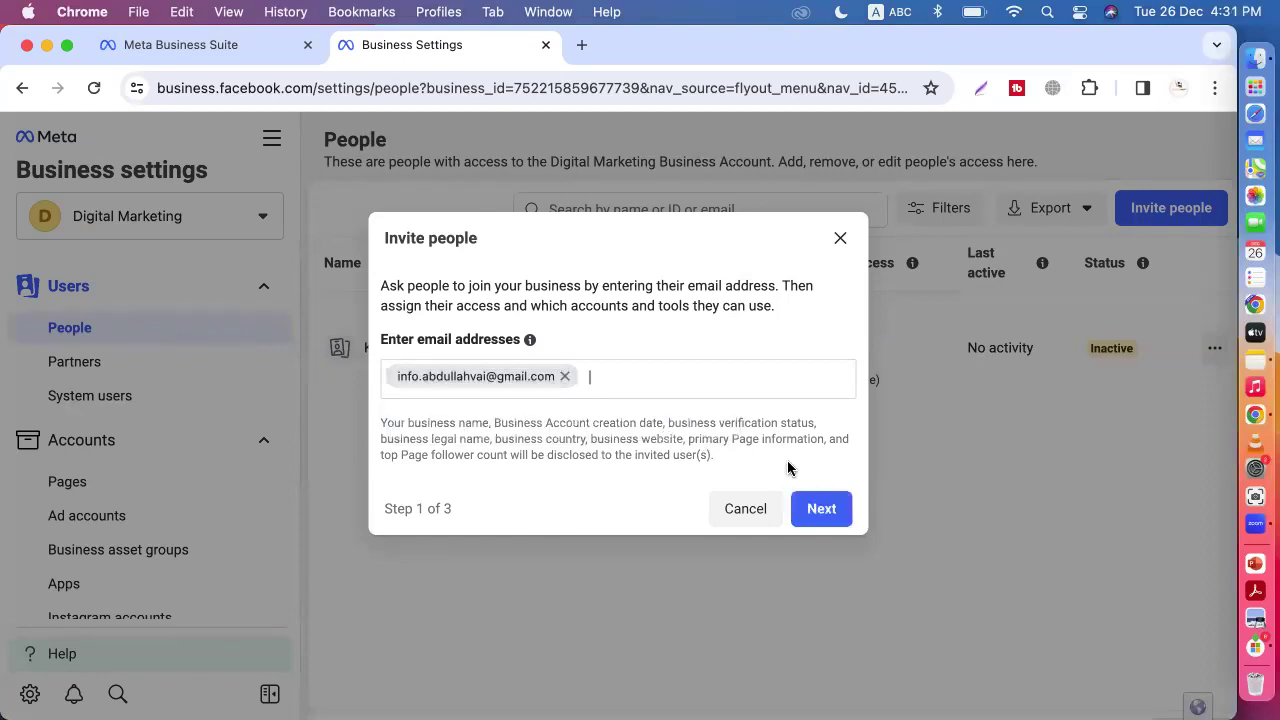
Give the invitee full control by setting Everything to Manage, then advance to Step 3
{"action": "left_click", "coordinate": [807, 508]}
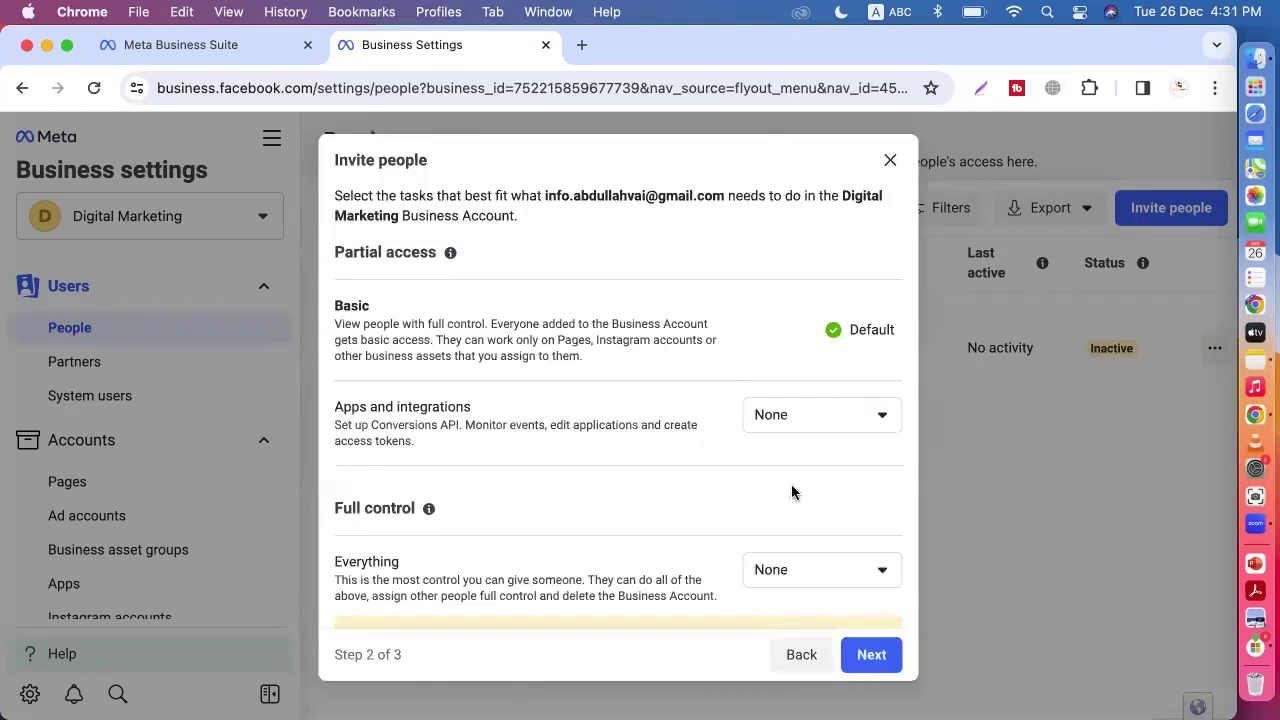
{"action": "scroll", "coordinate": [792, 492], "scroll_direction": "down", "scroll_amount": 3}
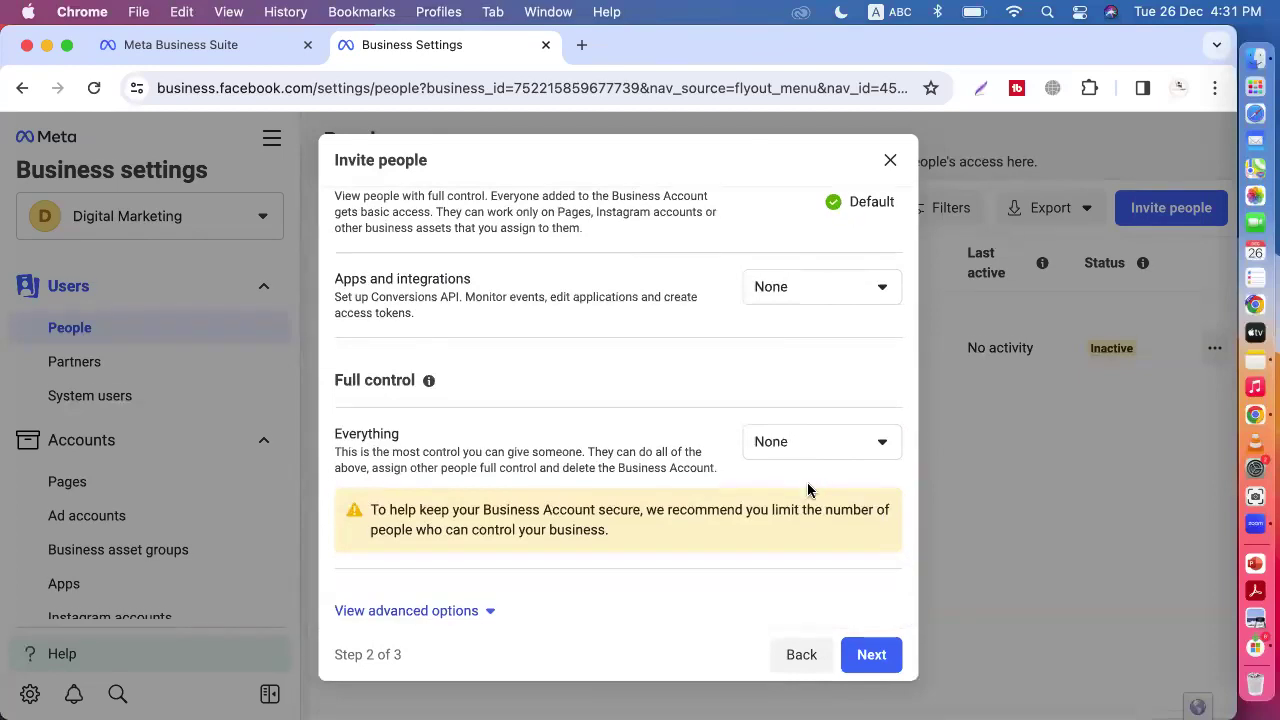
{"action": "left_click", "coordinate": [825, 452]}
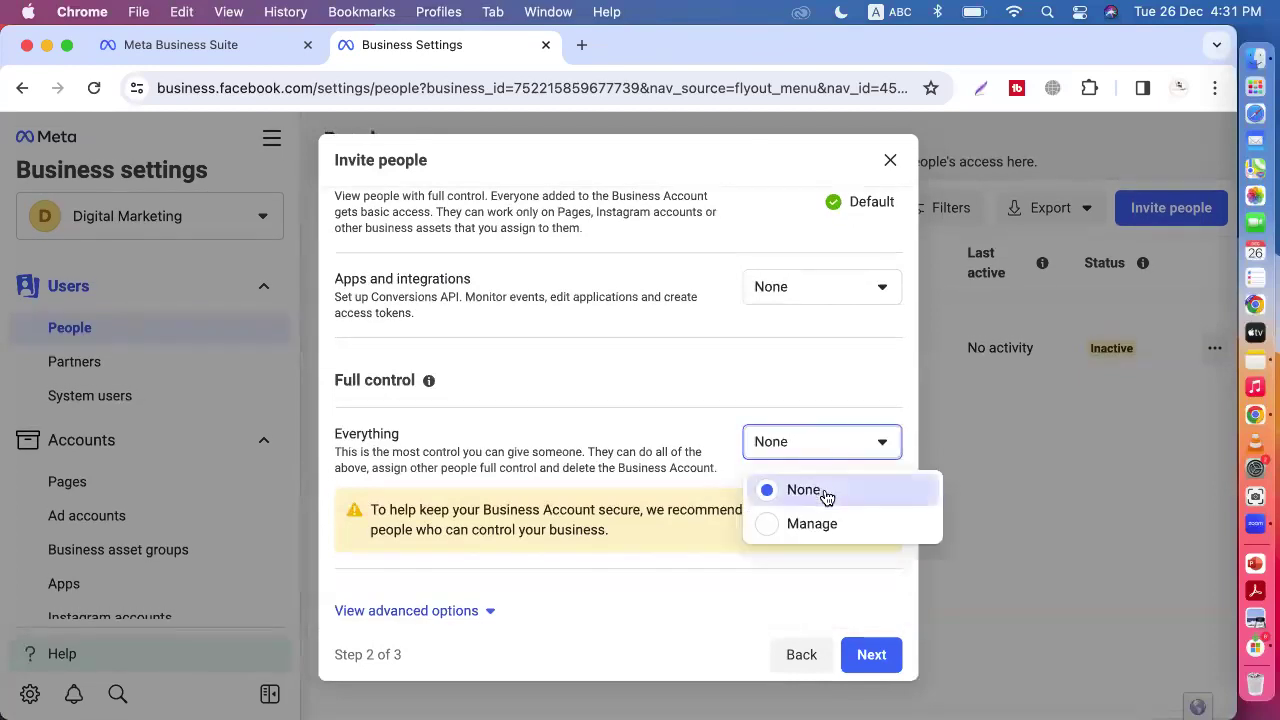
{"action": "left_click", "coordinate": [802, 526]}
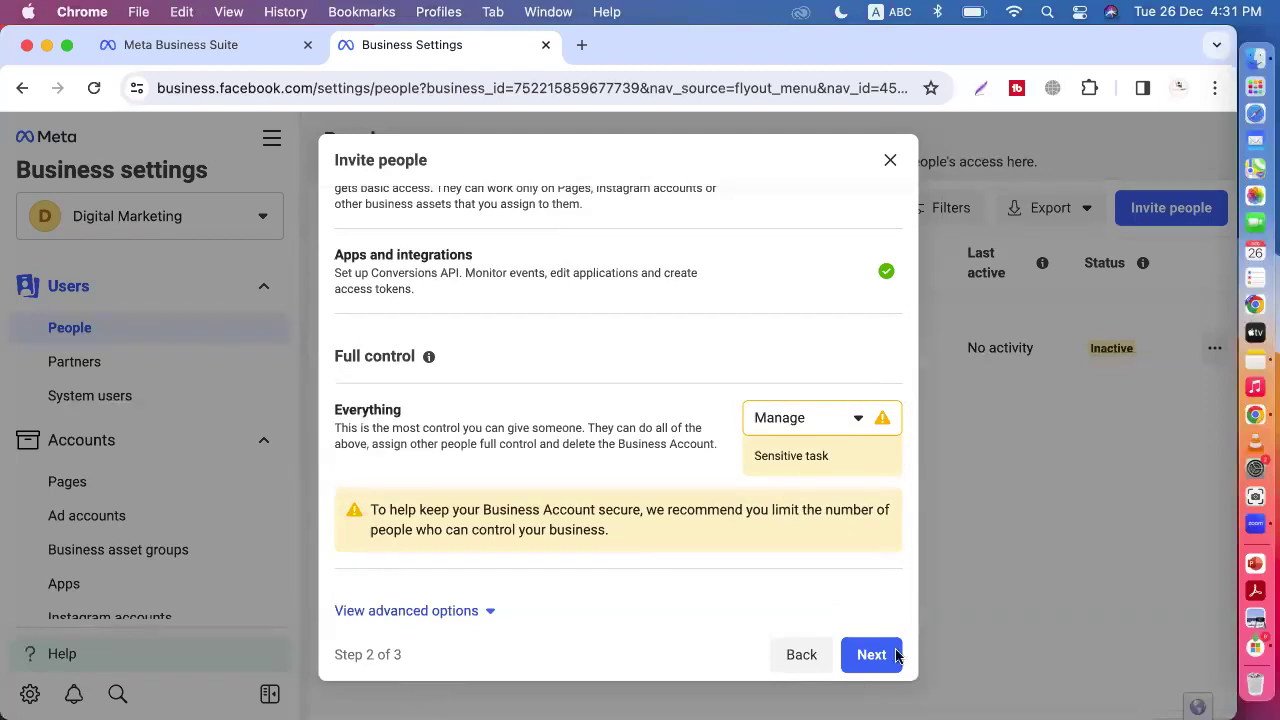
{"action": "left_click", "coordinate": [863, 648]}
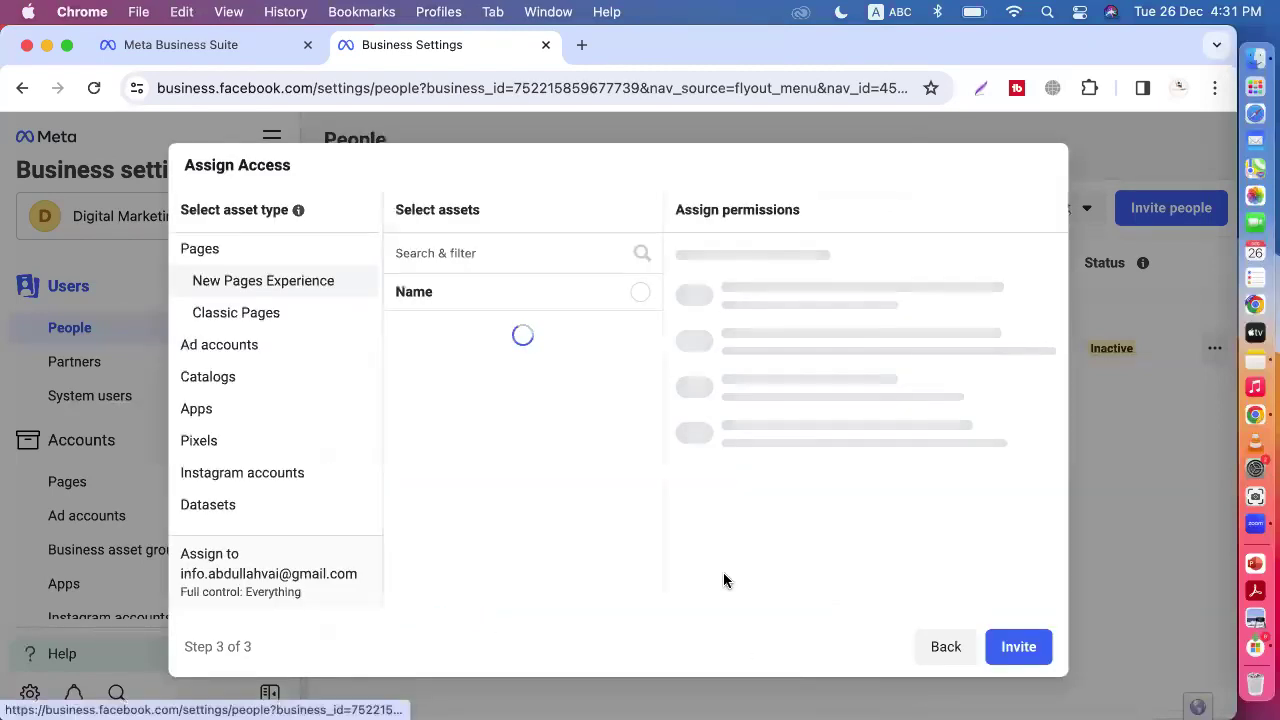
Send the invitation, dismiss the confirmation and close the invitee's detail panel
{"action": "left_click", "coordinate": [1012, 645]}
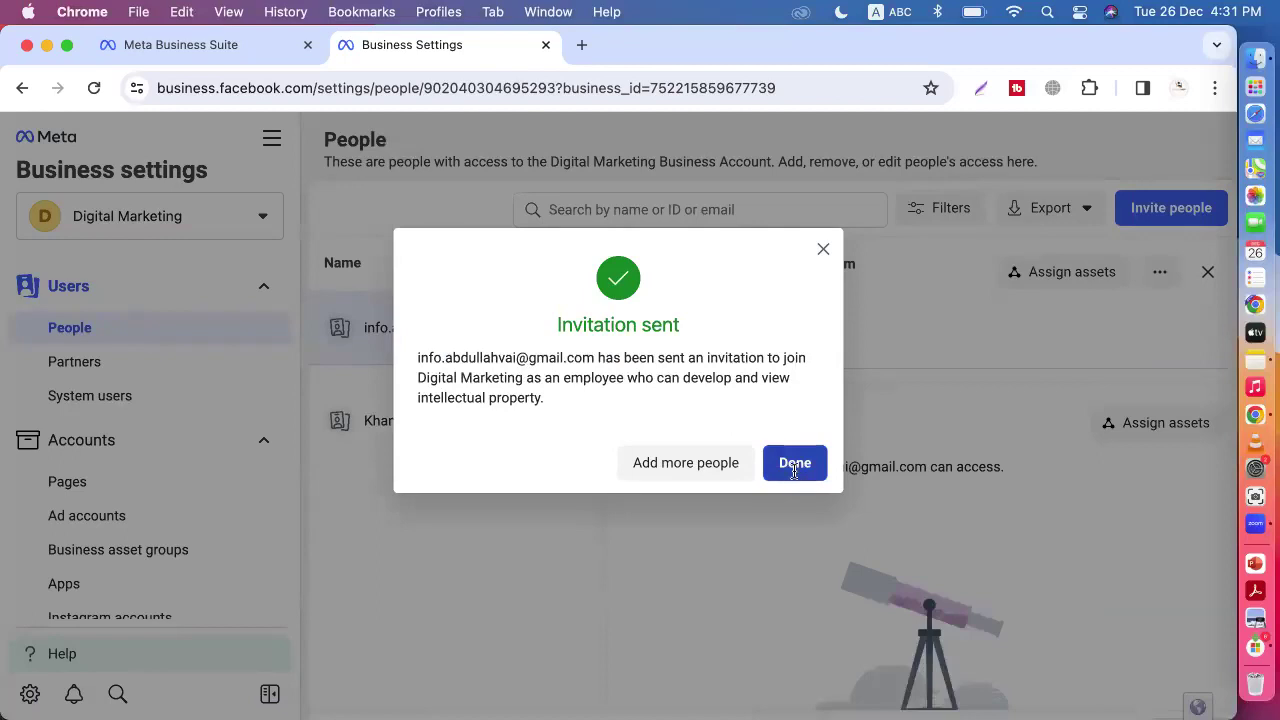
{"action": "left_click", "coordinate": [795, 463]}
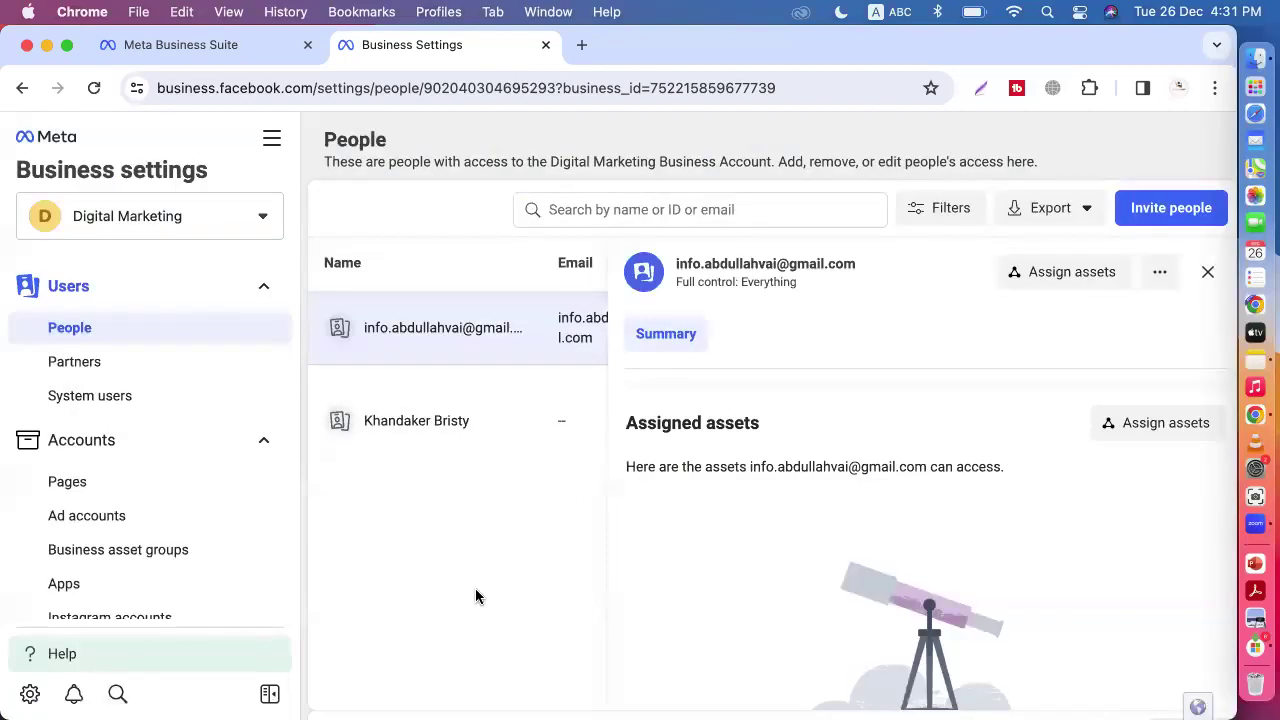
{"action": "left_click", "coordinate": [1208, 272]}
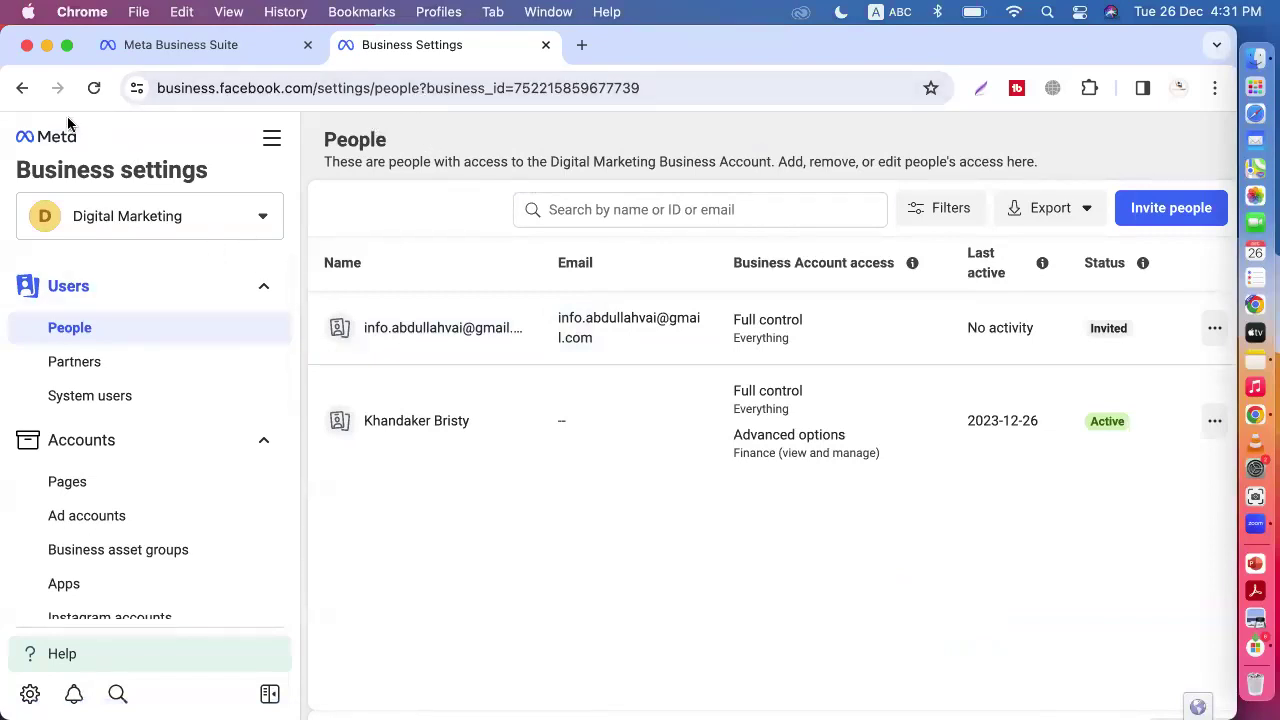
Open the business account list, then minimize the Business Settings window
{"action": "left_click", "coordinate": [177, 220]}
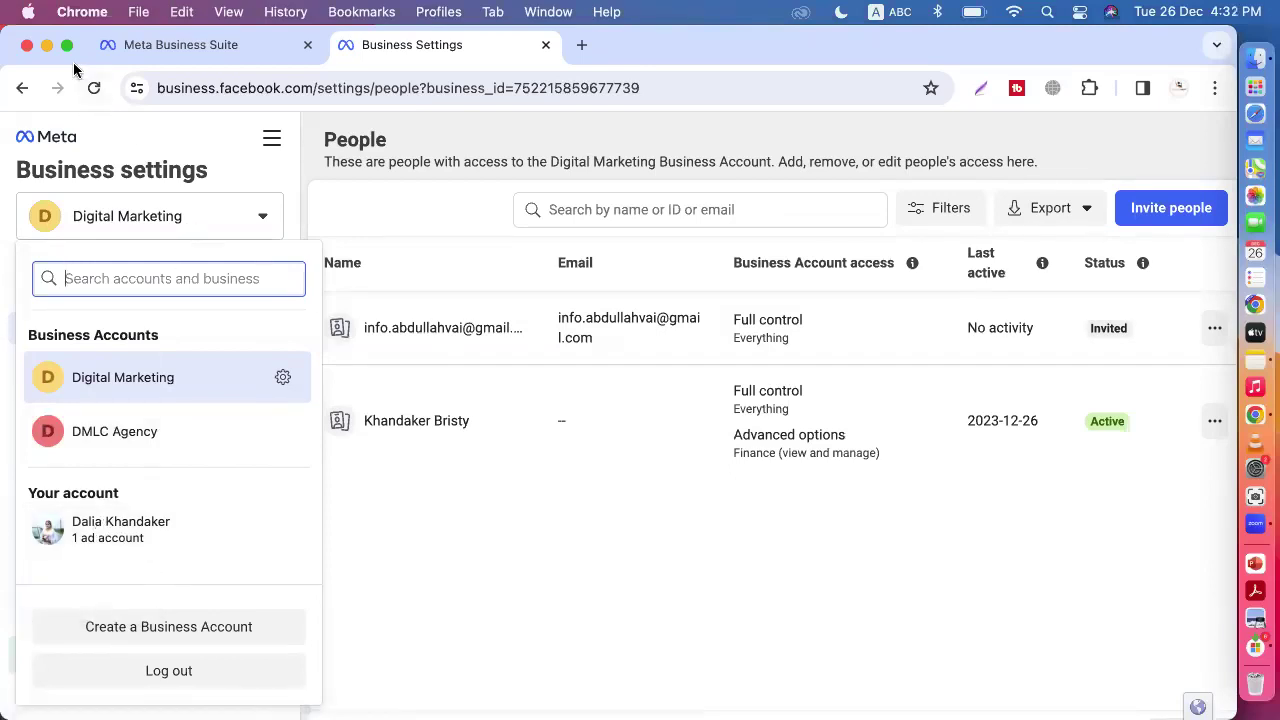
{"action": "left_click", "coordinate": [46, 46]}
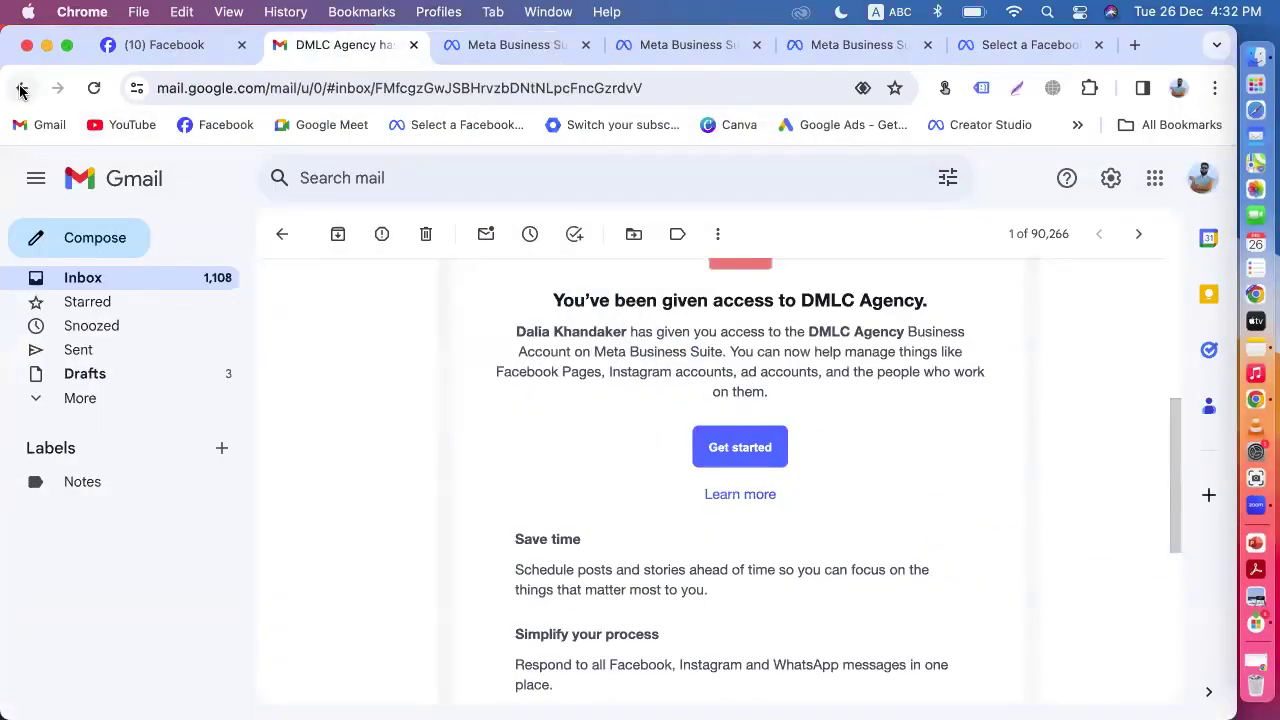
Open the 'Digital Marketing has invited you' email and follow its Get started link
{"action": "left_click", "coordinate": [22, 89]}
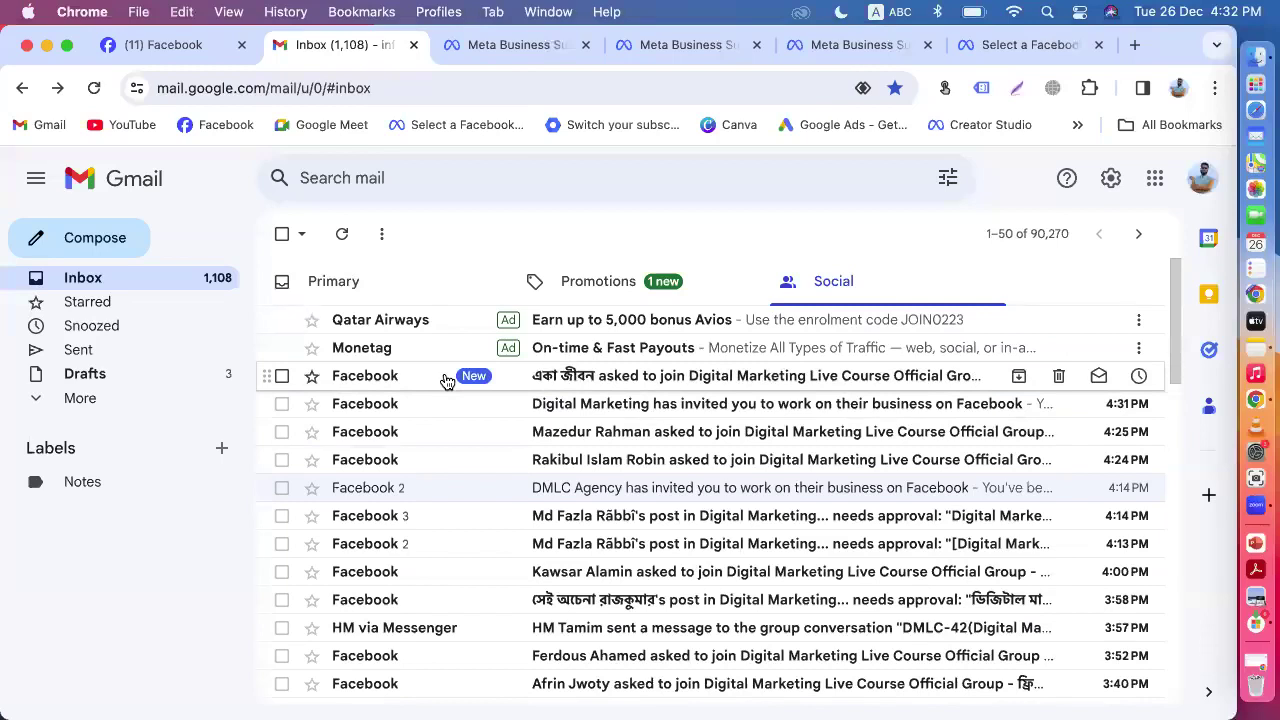
{"action": "left_click", "coordinate": [470, 403]}
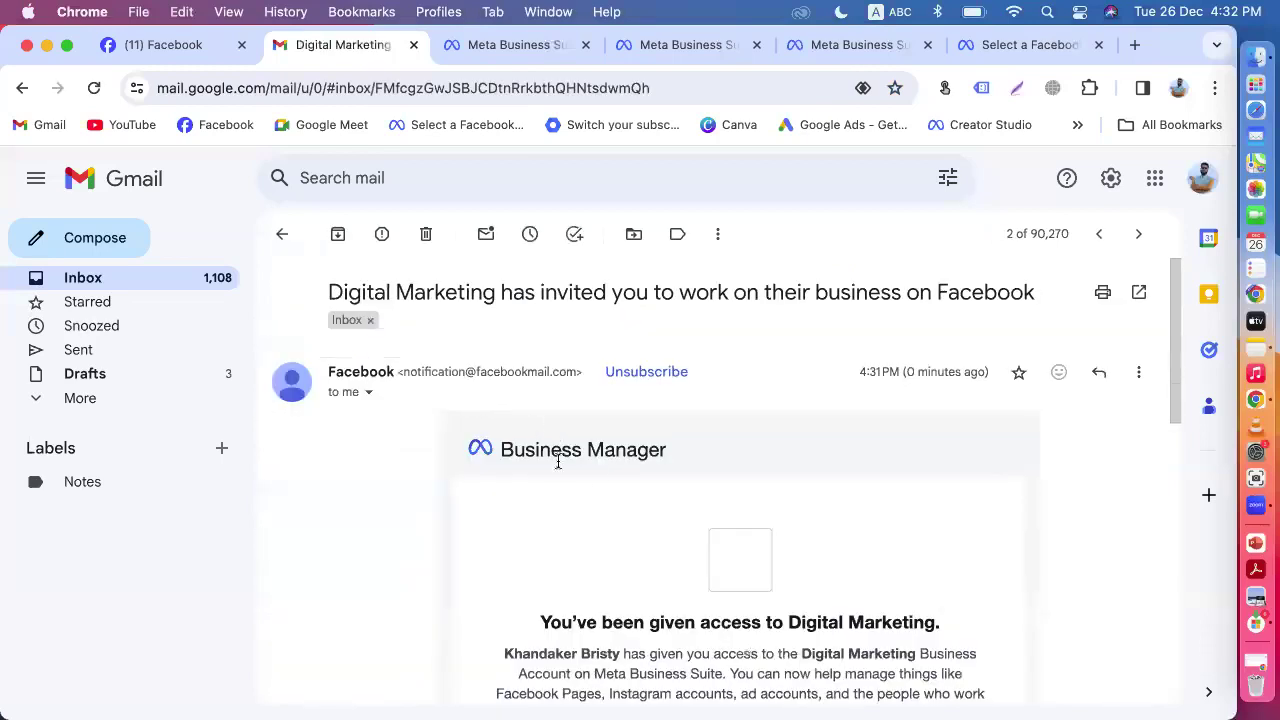
{"action": "scroll", "coordinate": [558, 462], "scroll_direction": "down", "scroll_amount": 4}
{"action": "scroll", "coordinate": [710, 552], "scroll_direction": "down", "scroll_amount": 3}
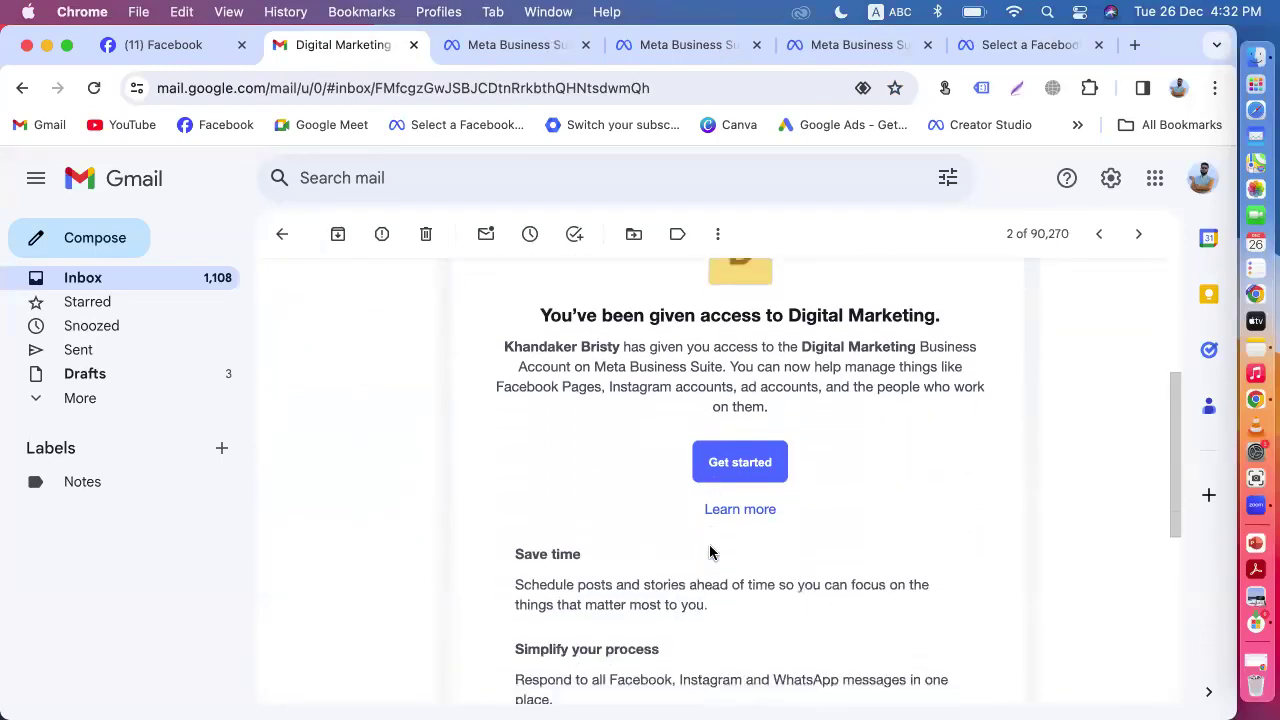
{"action": "left_click", "coordinate": [733, 472]}
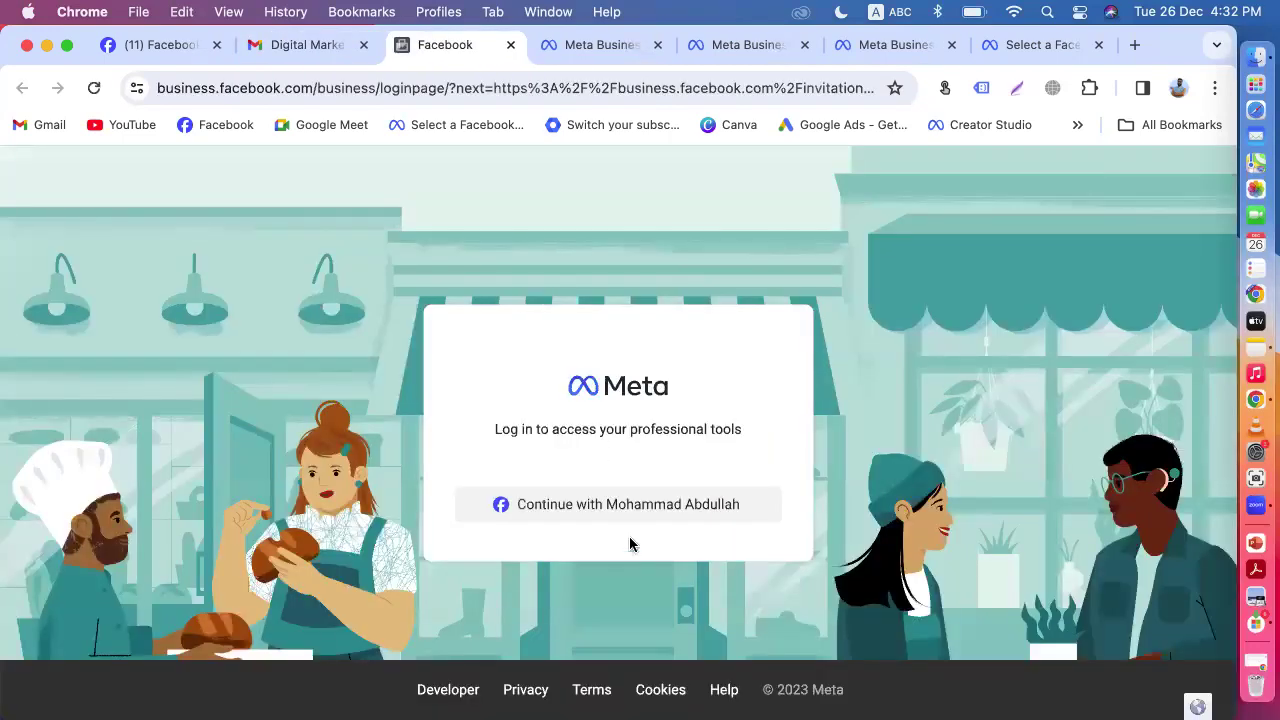
Continue with the existing account, accept the suggested name, and advance through the invitation steps
{"action": "left_click", "coordinate": [608, 506]}
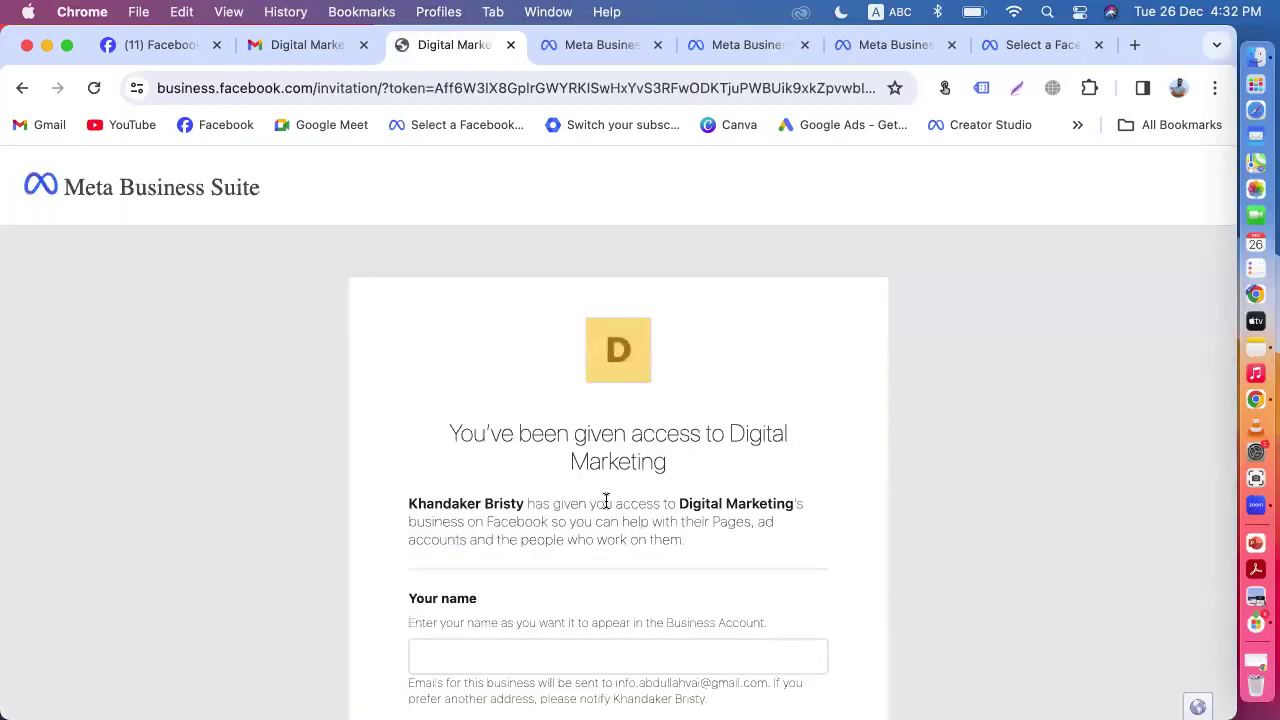
{"action": "scroll", "coordinate": [556, 466], "scroll_direction": "down", "scroll_amount": 5}
{"action": "left_click", "coordinate": [517, 363]}
{"action": "left_click", "coordinate": [530, 415]}
{"action": "left_click", "coordinate": [584, 470]}
{"action": "scroll", "coordinate": [584, 467], "scroll_direction": "down", "scroll_amount": 3}
{"action": "left_click", "coordinate": [588, 472]}
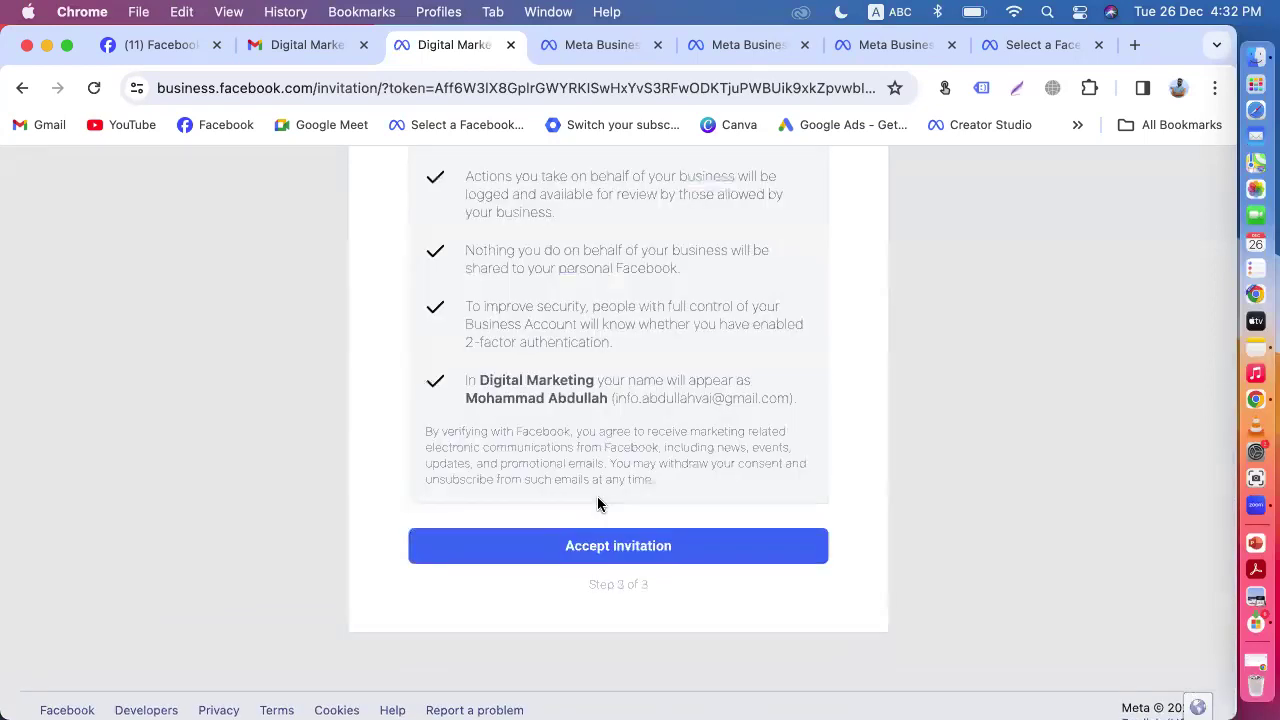
Accept the Digital Marketing invitation and confirm with the account password
{"action": "left_click", "coordinate": [603, 556]}
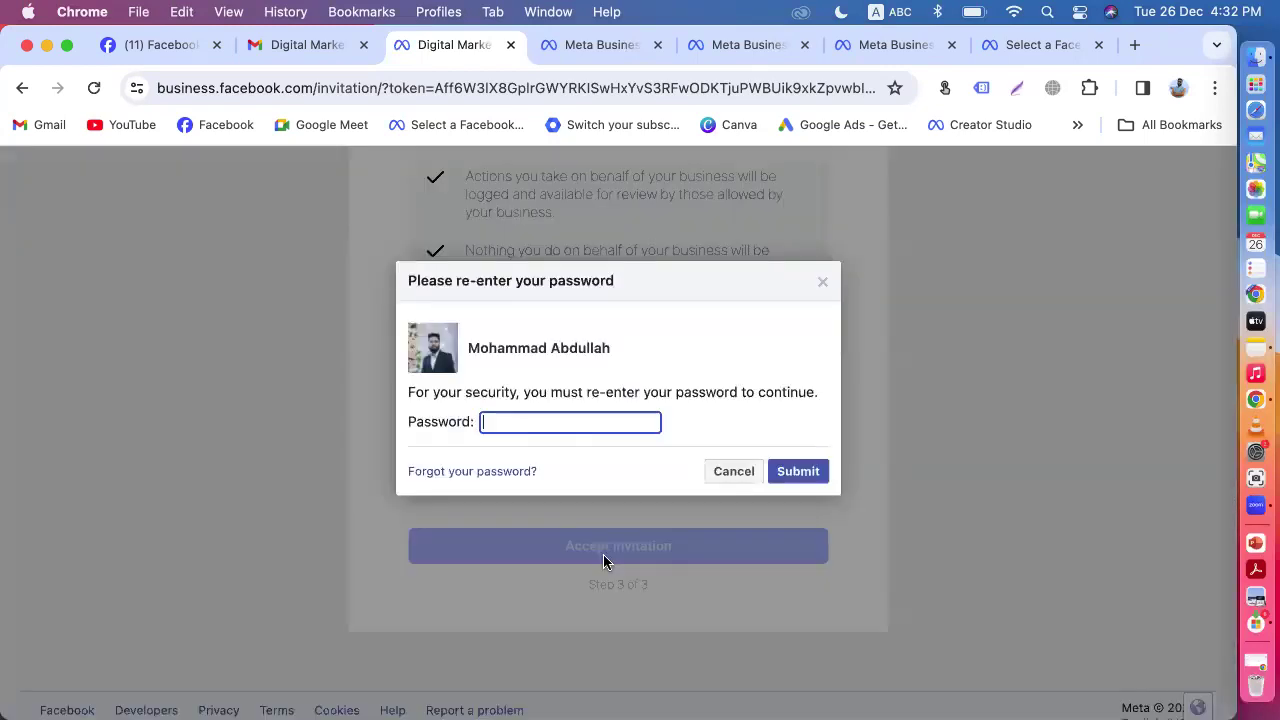
{"action": "type", "text": "•"}
{"action": "left_click", "coordinate": [785, 474]}
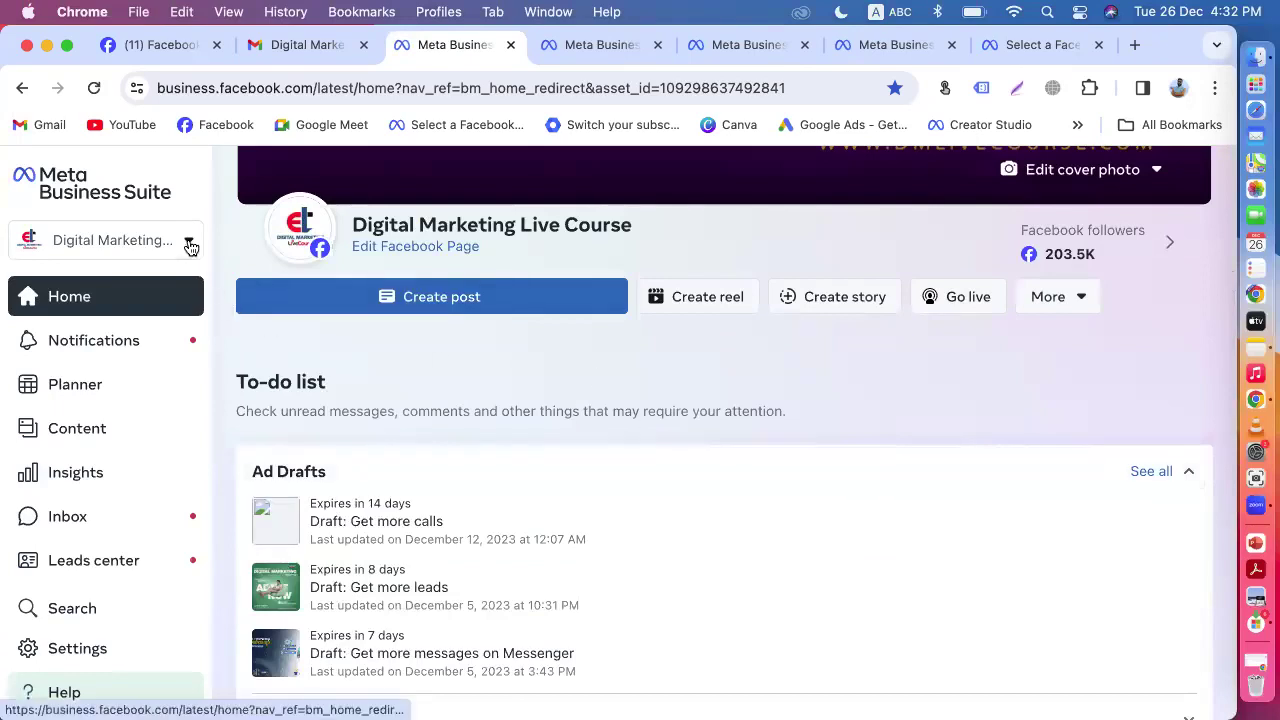
Switch to another Chrome profile and reload the Business Settings People page
{"action": "left_click", "coordinate": [1181, 92]}
{"action": "scroll", "coordinate": [1051, 516], "scroll_direction": "down", "scroll_amount": 3}
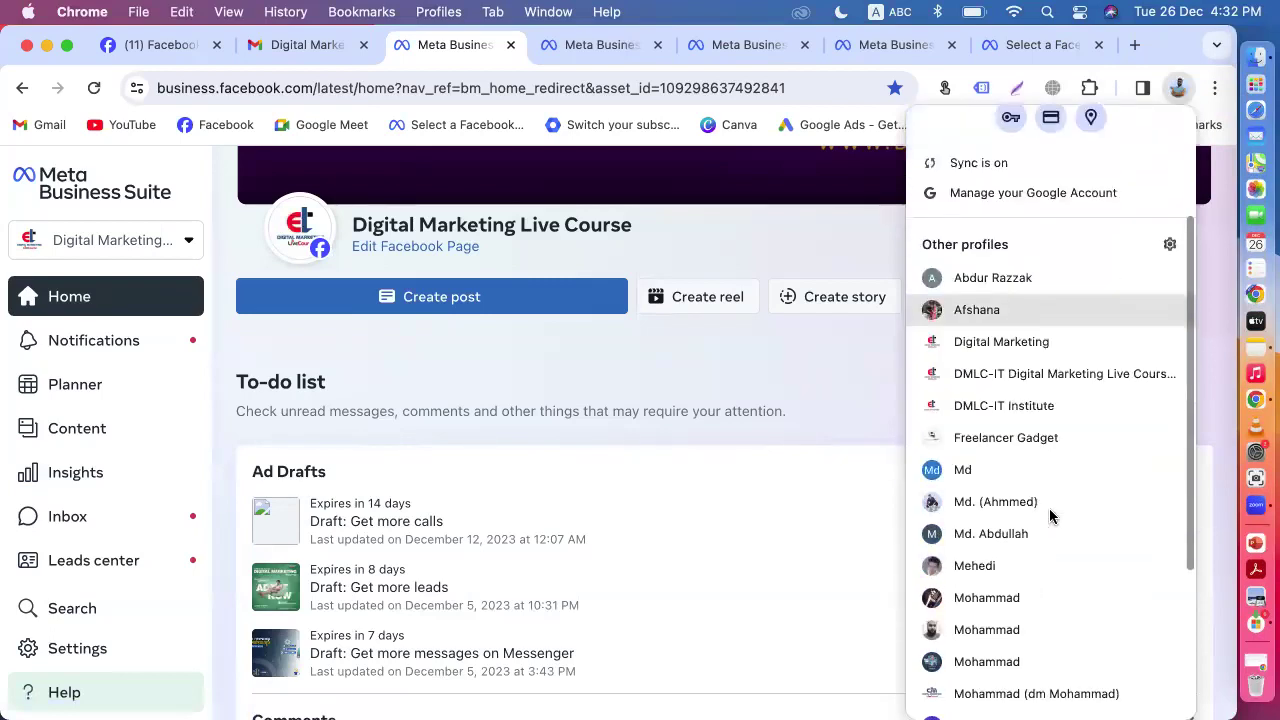
{"action": "scroll", "coordinate": [1051, 516], "scroll_direction": "down", "scroll_amount": 1}
{"action": "left_click", "coordinate": [962, 403]}
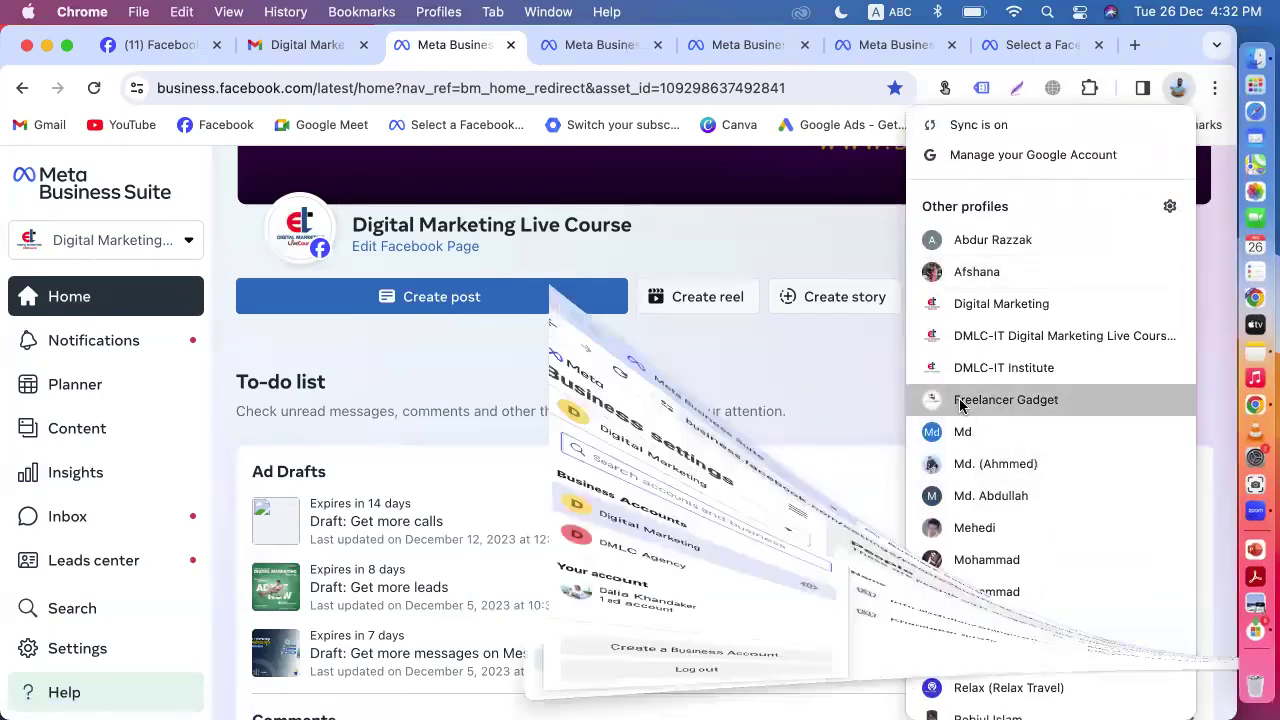
{"action": "left_click", "coordinate": [94, 88]}
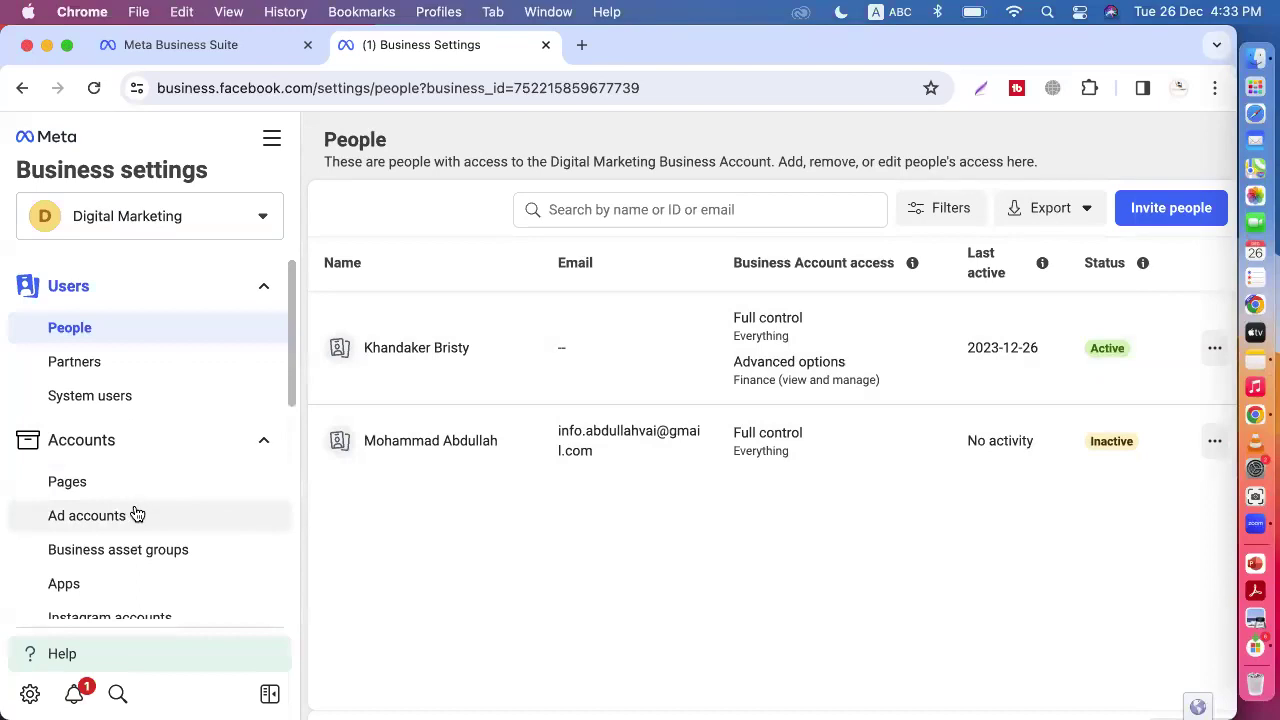
Open Digital Marketing's Business info page from the settings sidebar
{"action": "scroll", "coordinate": [134, 514], "scroll_direction": "down", "scroll_amount": 5}
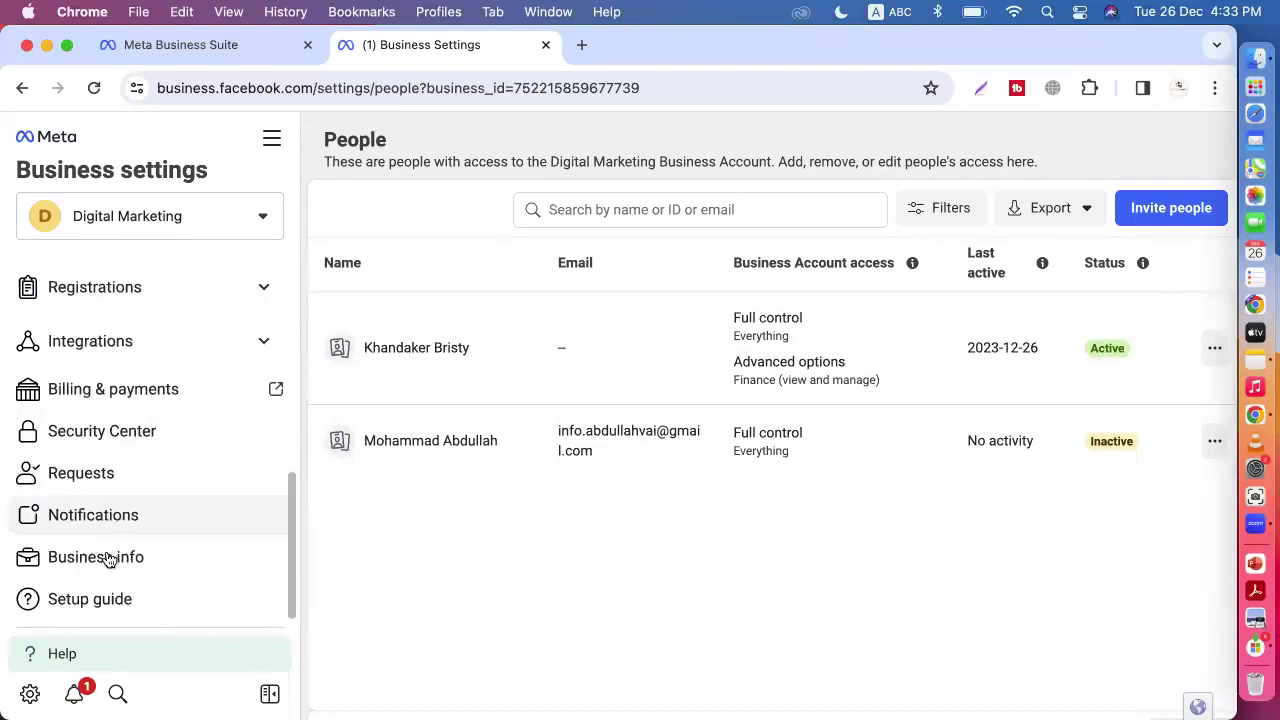
{"action": "left_click", "coordinate": [125, 557]}
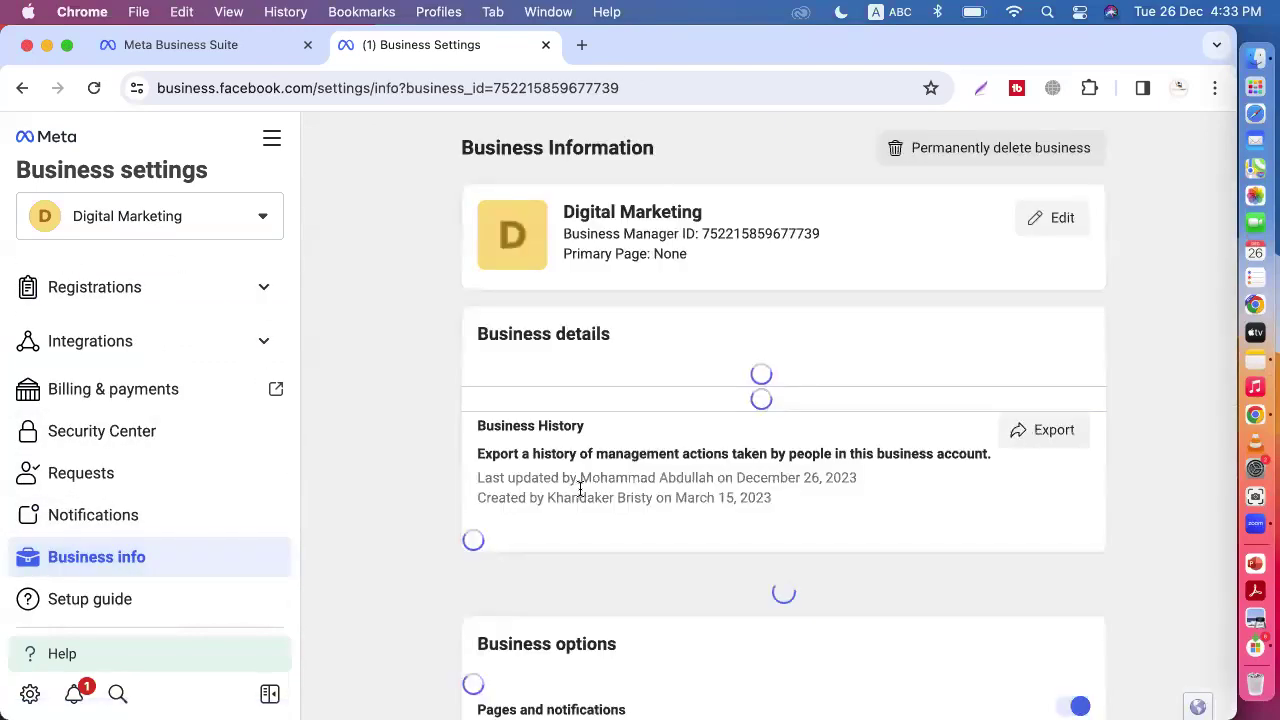
Review Digital Marketing's People list of two full-control members, one Active and one Inactive
{"action": "scroll", "coordinate": [580, 488], "scroll_direction": "down", "scroll_amount": 5}
{"action": "scroll", "coordinate": [580, 488], "scroll_direction": "down", "scroll_amount": 3}
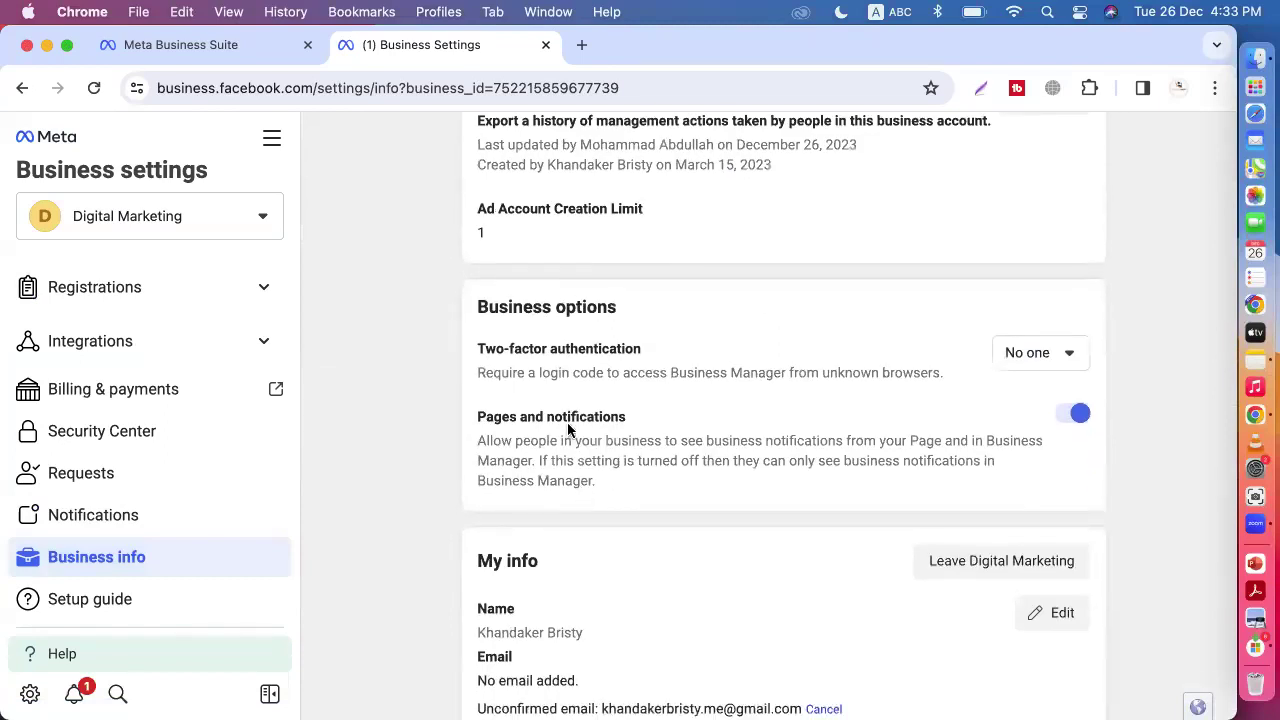
{"action": "scroll", "coordinate": [613, 400], "scroll_direction": "down", "scroll_amount": 3}
{"action": "scroll", "coordinate": [540, 558], "scroll_direction": "down", "scroll_amount": 2}
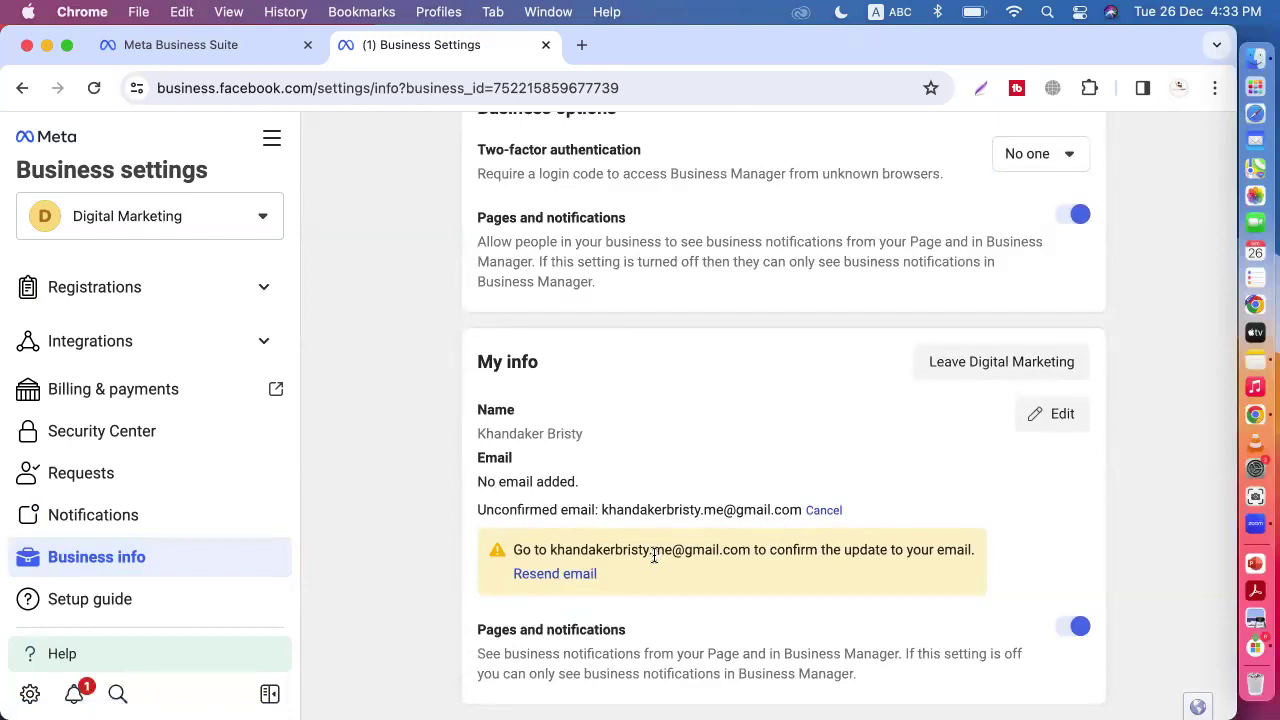
{"action": "scroll", "coordinate": [66, 340], "scroll_direction": "up", "scroll_amount": 5}
{"action": "left_click", "coordinate": [69, 328]}
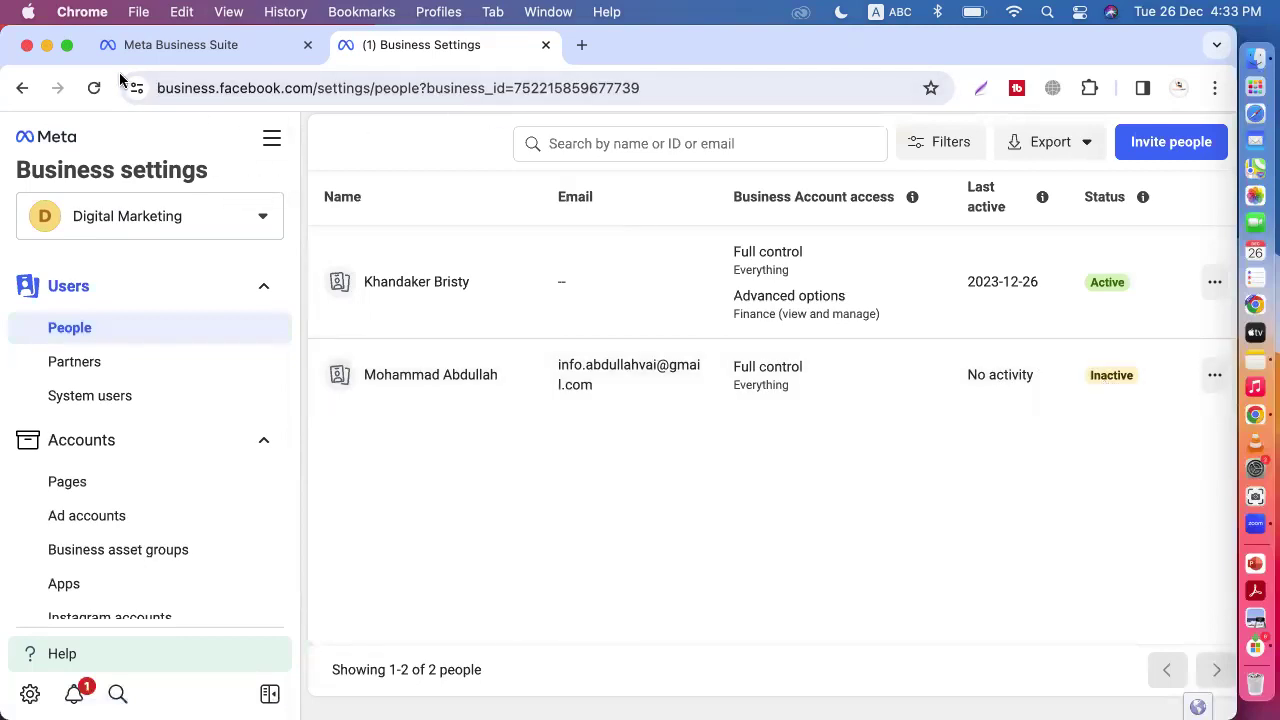
Close the settings window and open Digital Marketing's Home from the business chooser page
{"action": "left_click", "coordinate": [27, 45]}
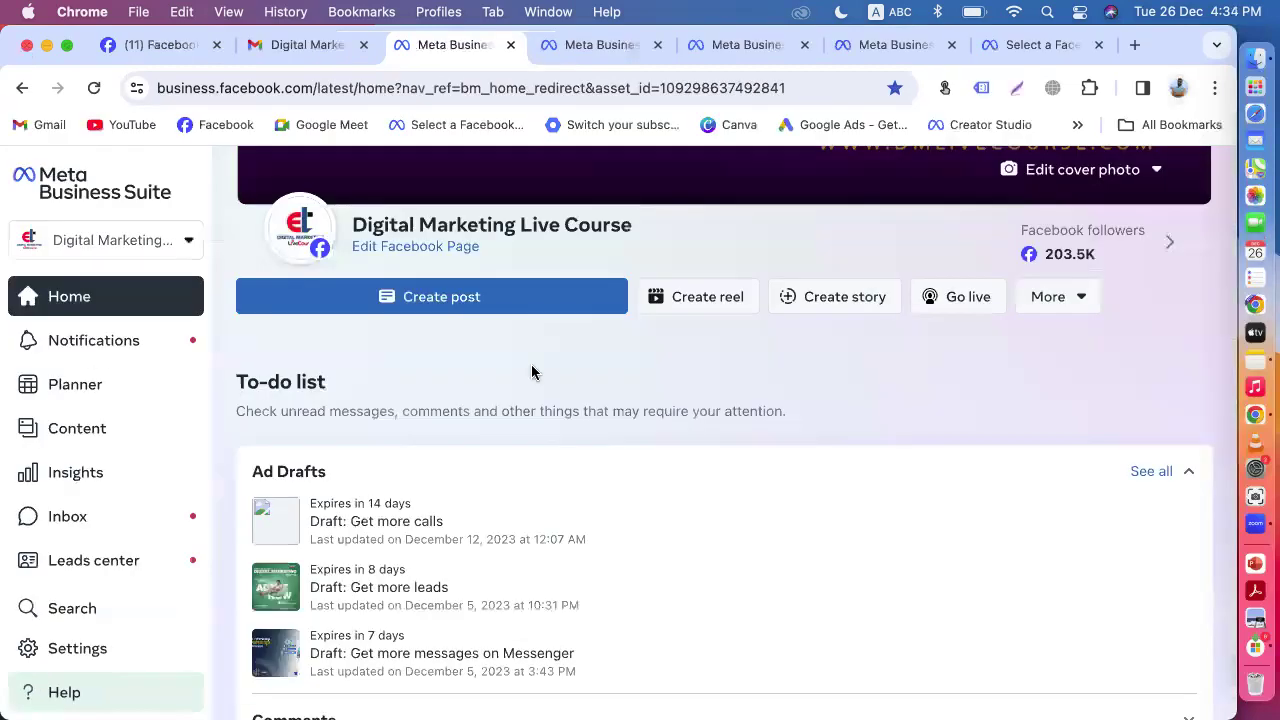
{"action": "left_click", "coordinate": [186, 254]}
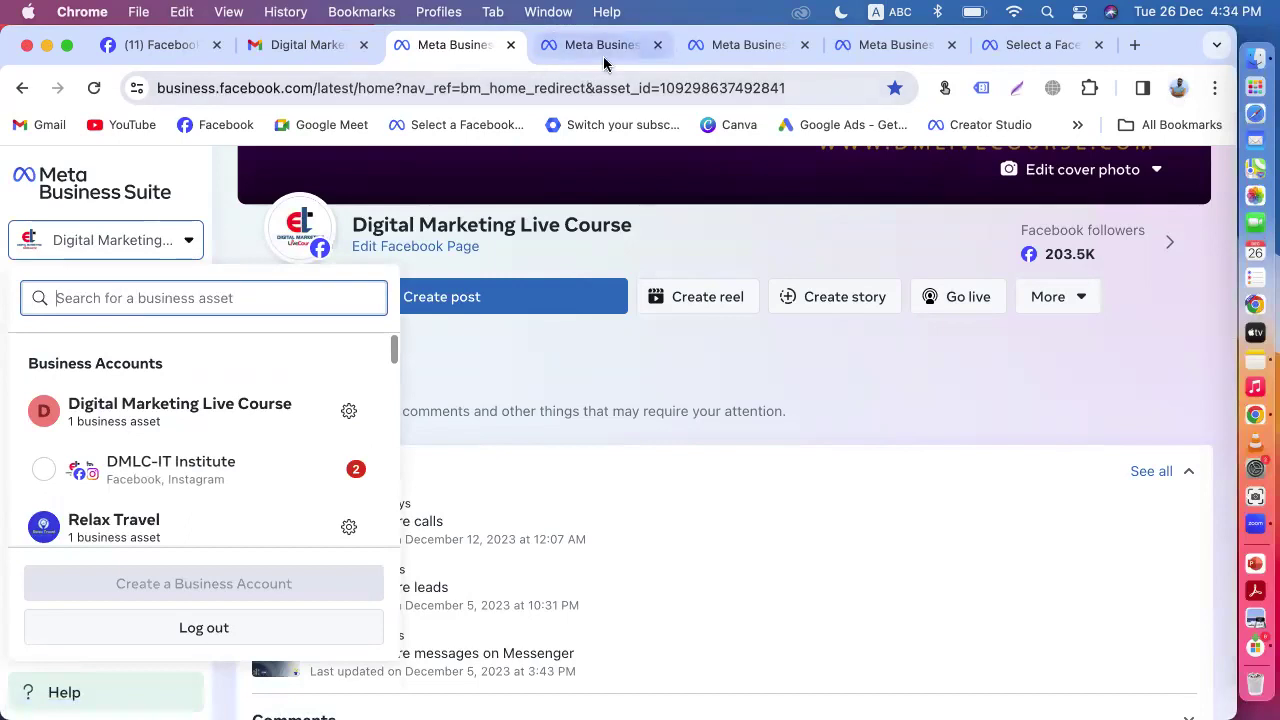
{"action": "left_click", "coordinate": [462, 126]}
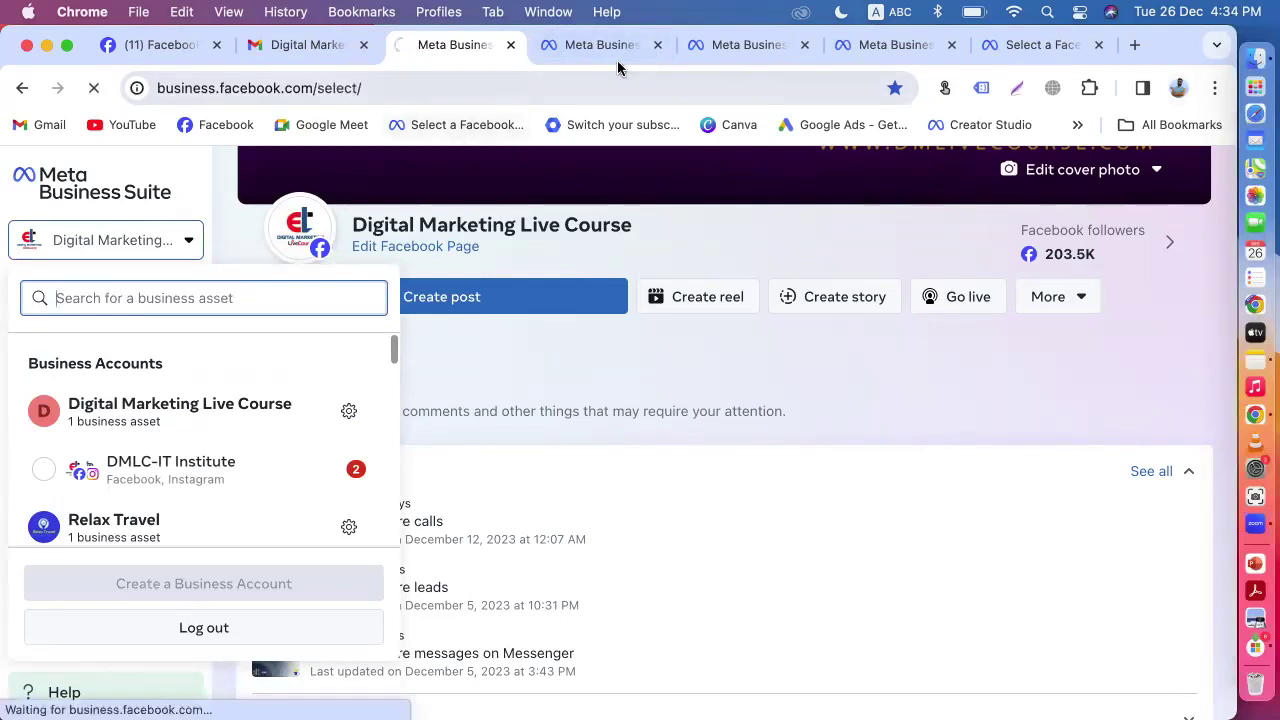
{"action": "left_click", "coordinate": [656, 44]}
{"action": "scroll", "coordinate": [710, 376], "scroll_direction": "down", "scroll_amount": 5}
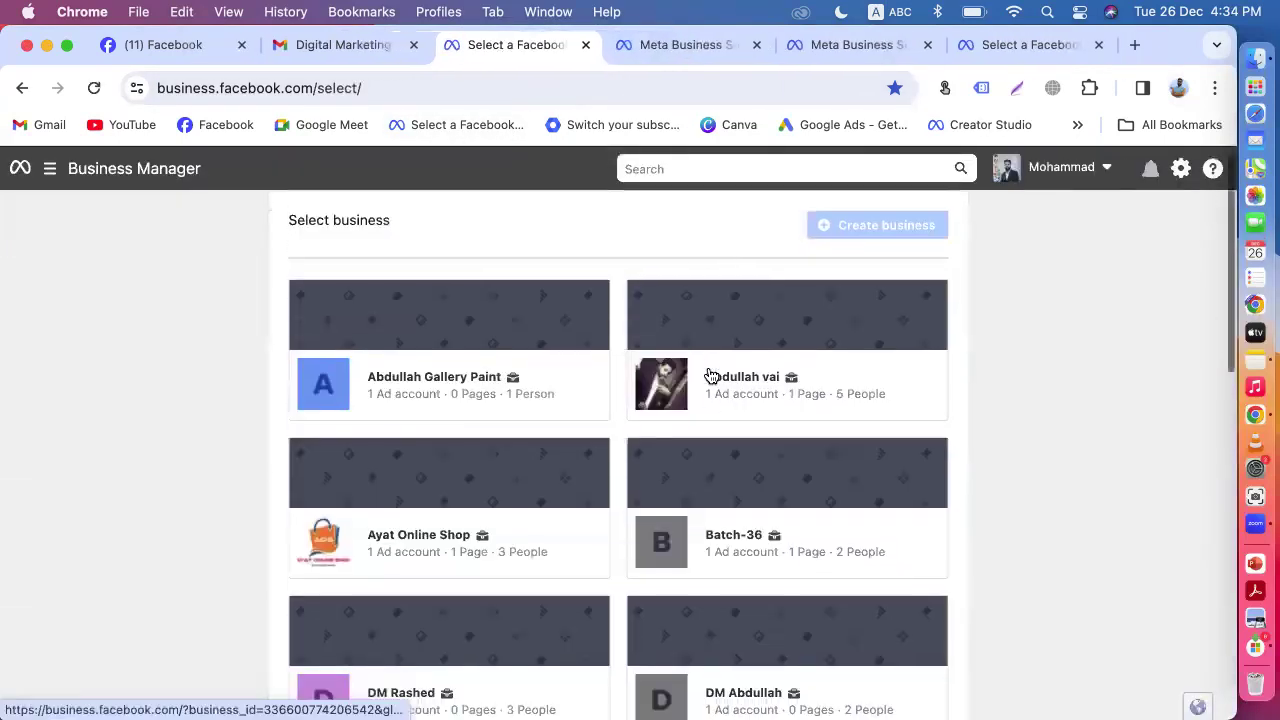
{"action": "scroll", "coordinate": [710, 376], "scroll_direction": "down", "scroll_amount": 5}
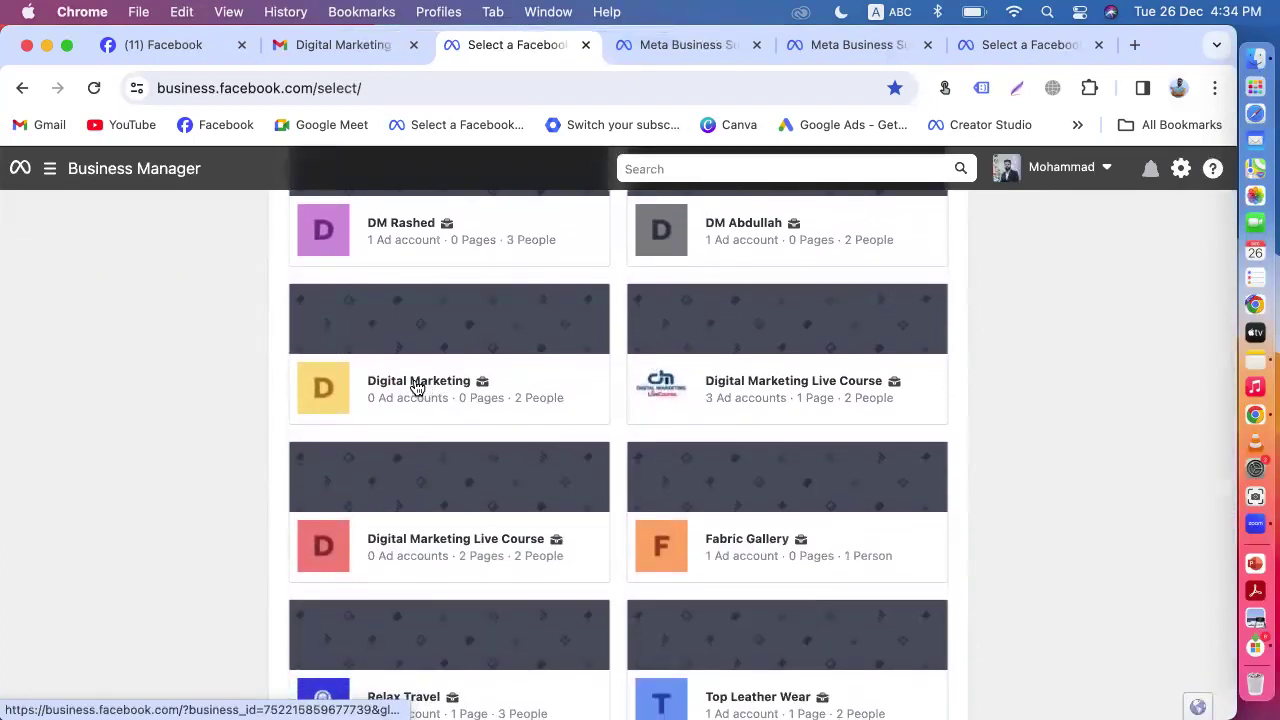
{"action": "left_click", "coordinate": [417, 388]}
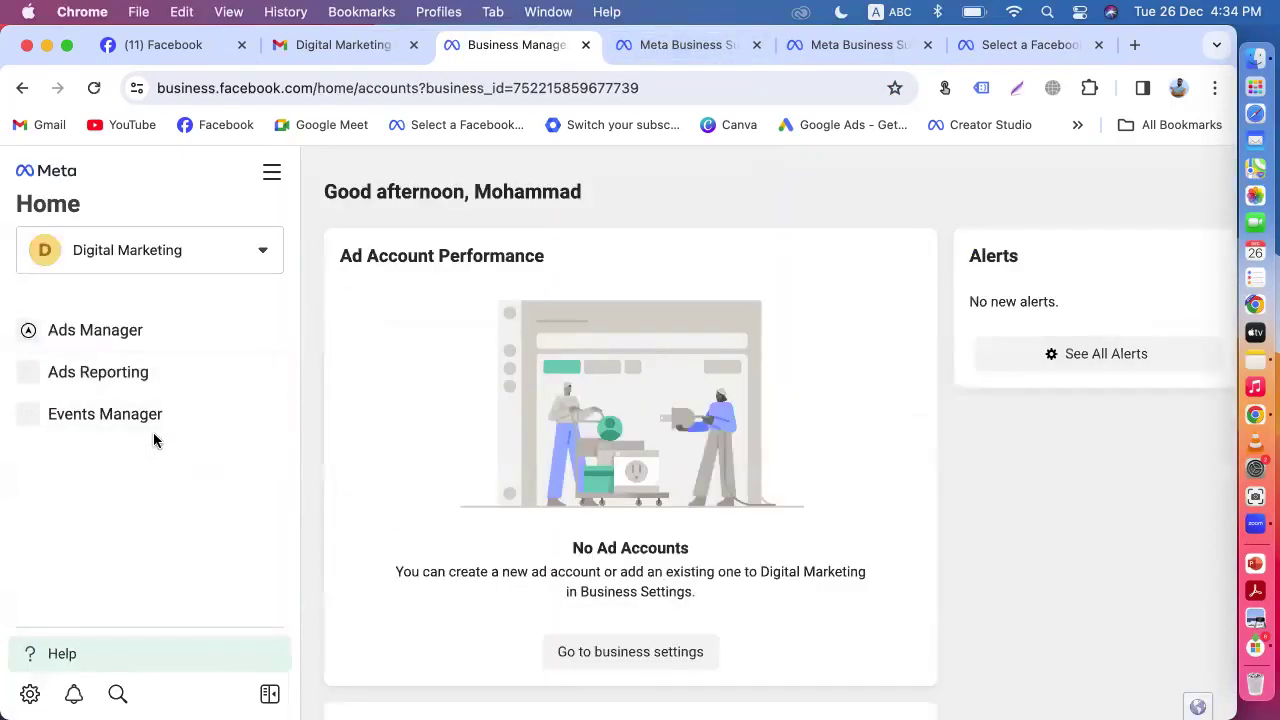
Open Digital Marketing's Business settings from All tools and close the three leftover tabs
{"action": "left_click", "coordinate": [271, 174]}
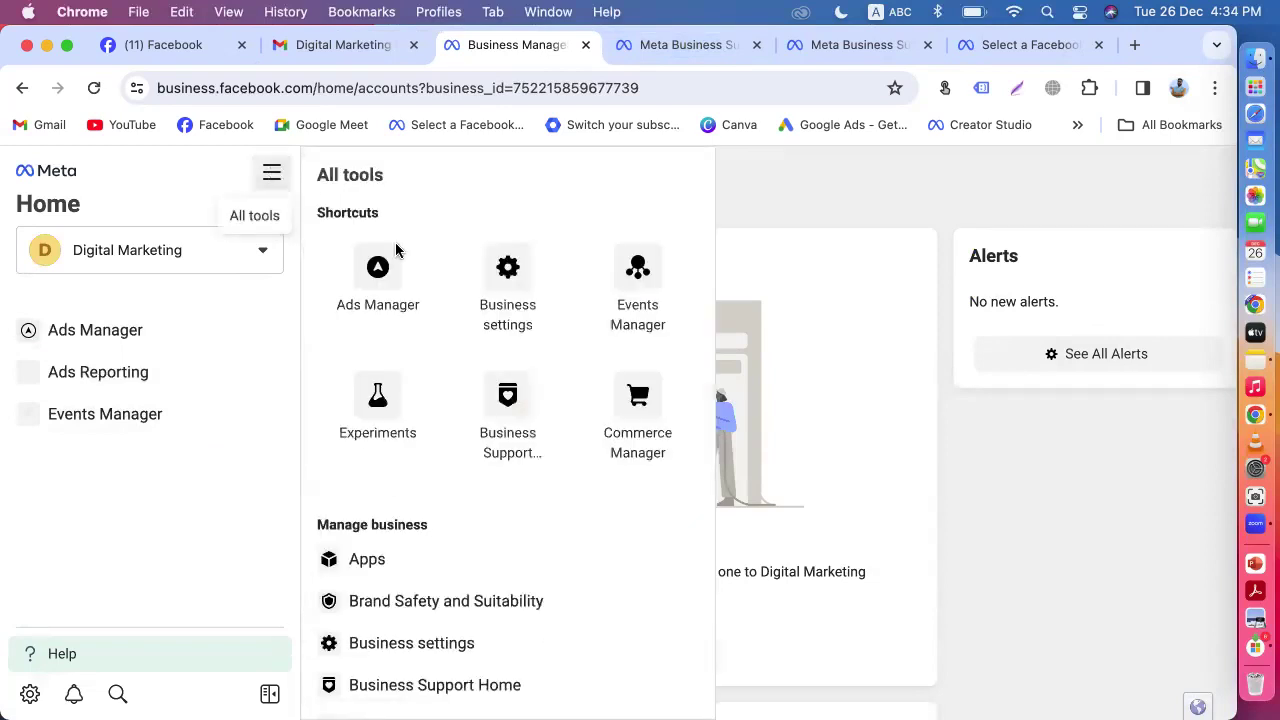
{"action": "left_click", "coordinate": [507, 266]}
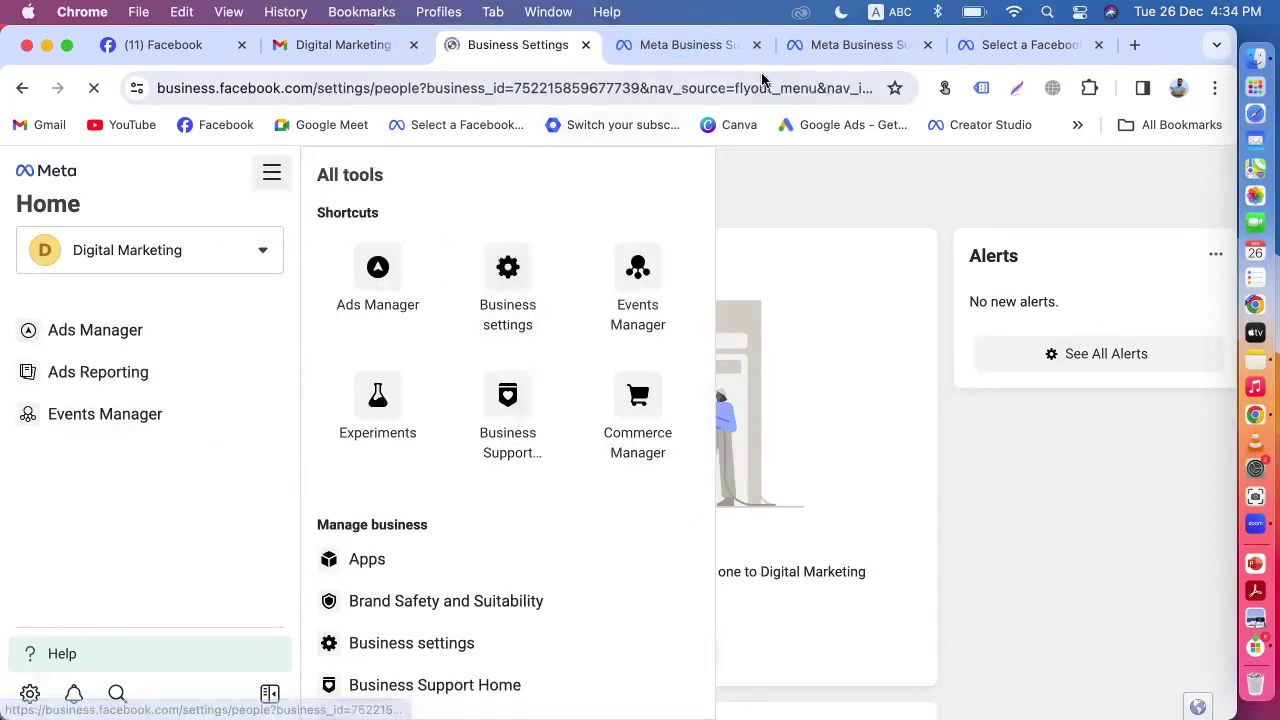
{"action": "left_click", "coordinate": [756, 45]}
{"action": "left_click", "coordinate": [753, 45]}
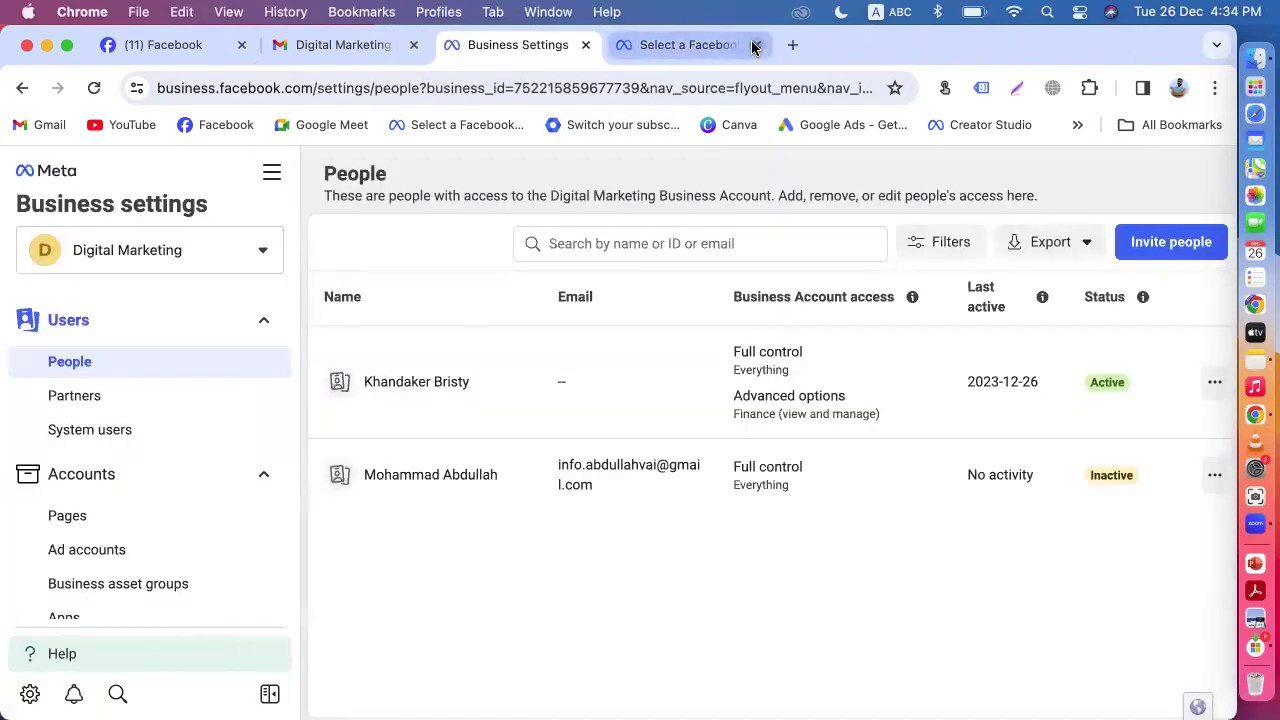
{"action": "left_click", "coordinate": [753, 45]}
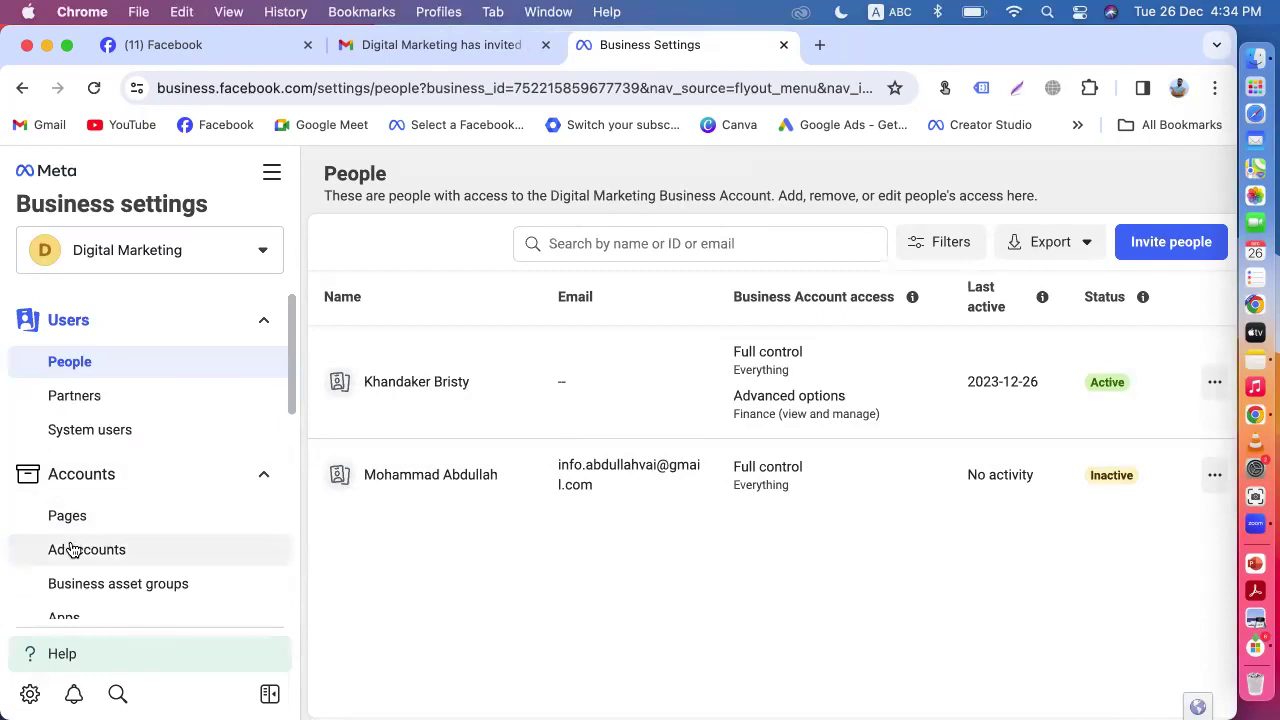
{"action": "scroll", "coordinate": [70, 549], "scroll_direction": "down", "scroll_amount": 5}
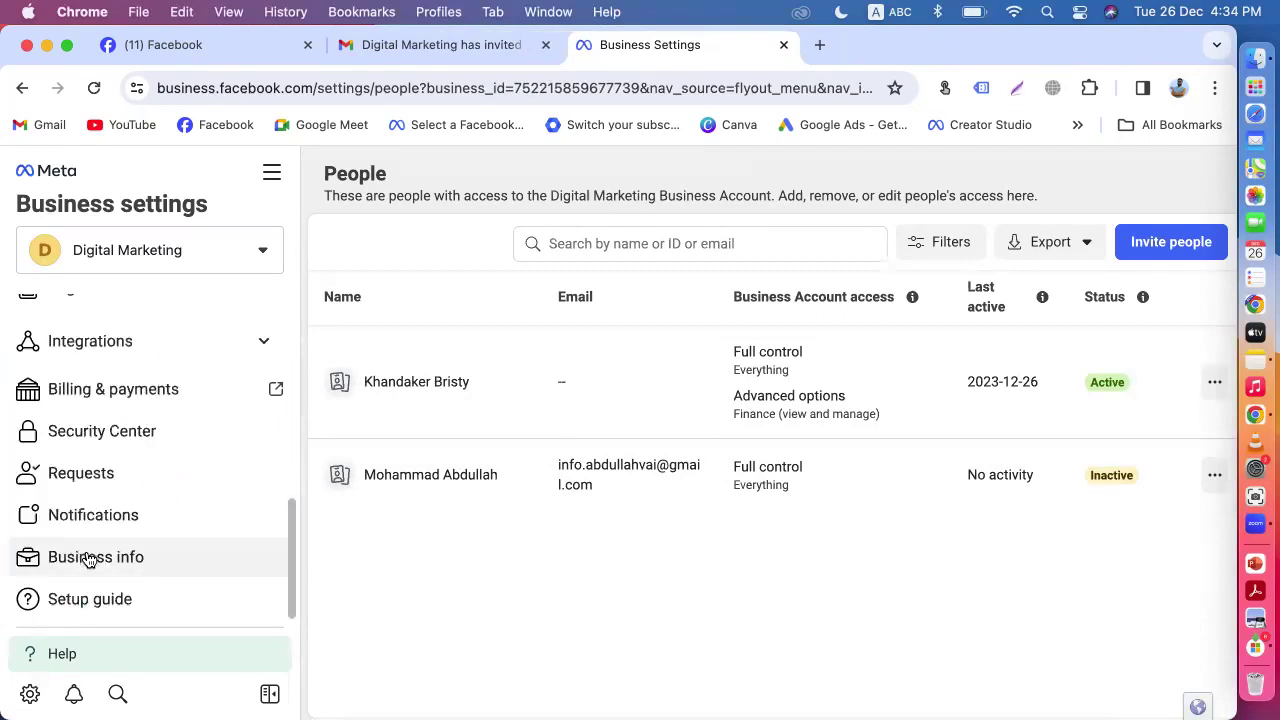
{"action": "left_click", "coordinate": [72, 556]}
{"action": "scroll", "coordinate": [699, 542], "scroll_direction": "down", "scroll_amount": 10}
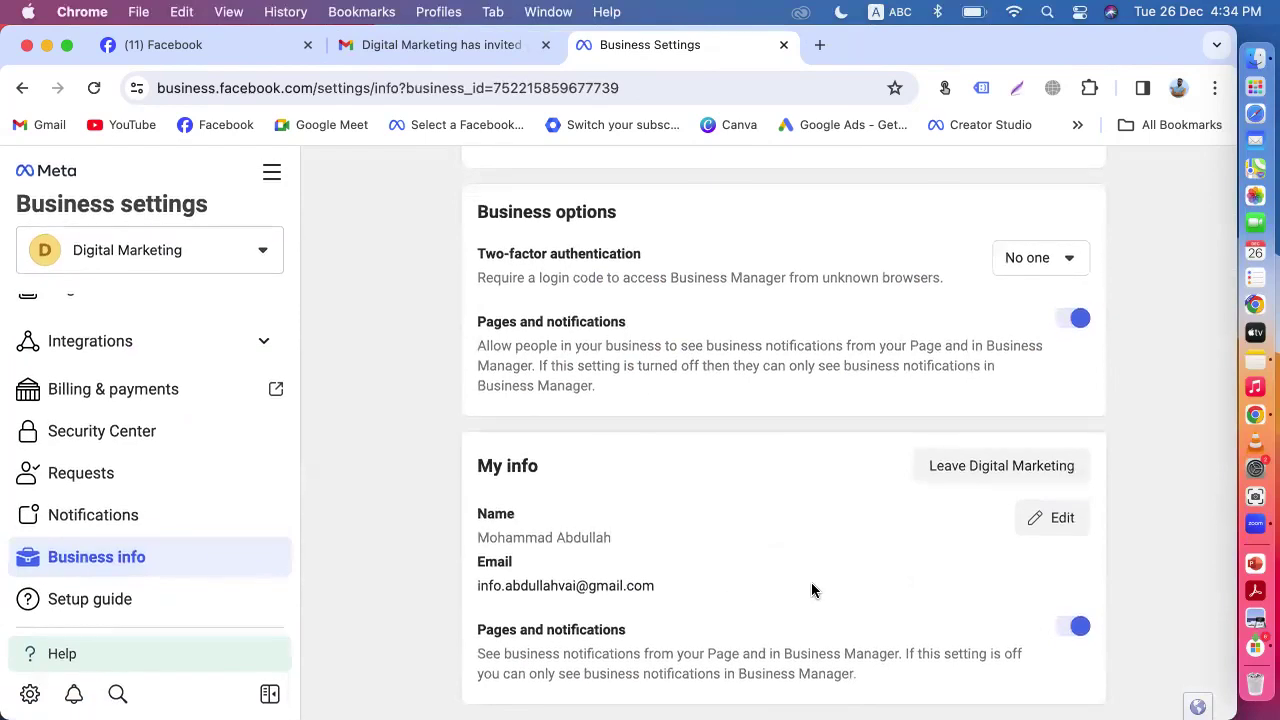
{"action": "left_click", "coordinate": [1055, 517]}
{"action": "scroll", "coordinate": [799, 579], "scroll_direction": "down", "scroll_amount": 1}
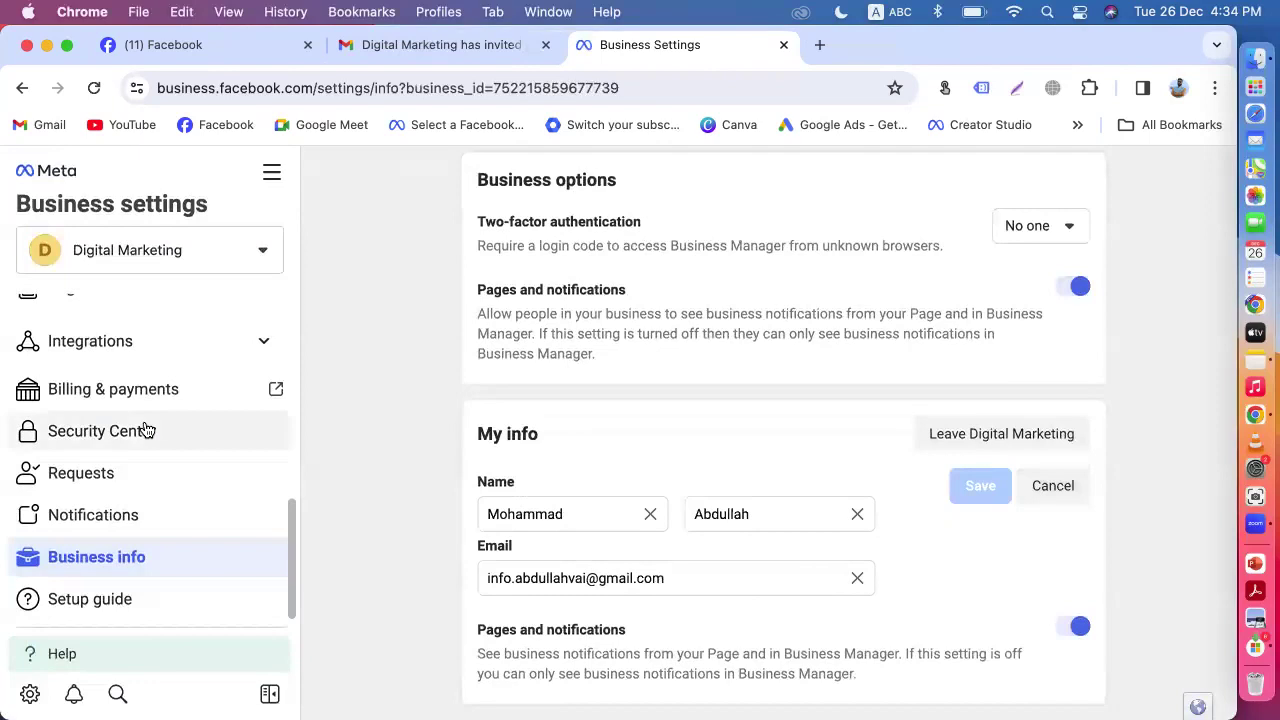
{"action": "scroll", "coordinate": [149, 429], "scroll_direction": "up", "scroll_amount": 5}
{"action": "left_click", "coordinate": [93, 366]}
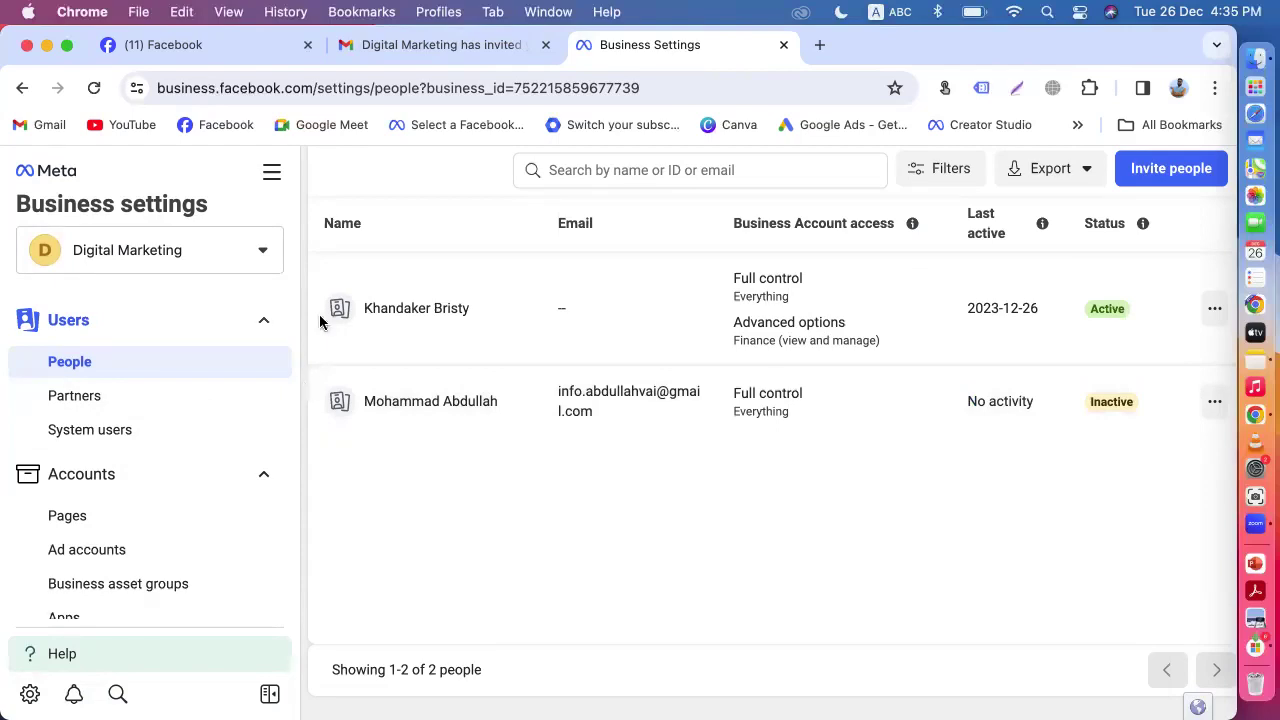
Check the business account list, then open a window for another Chrome profile
{"action": "left_click", "coordinate": [251, 264]}
{"action": "scroll", "coordinate": [157, 400], "scroll_direction": "down", "scroll_amount": 5}
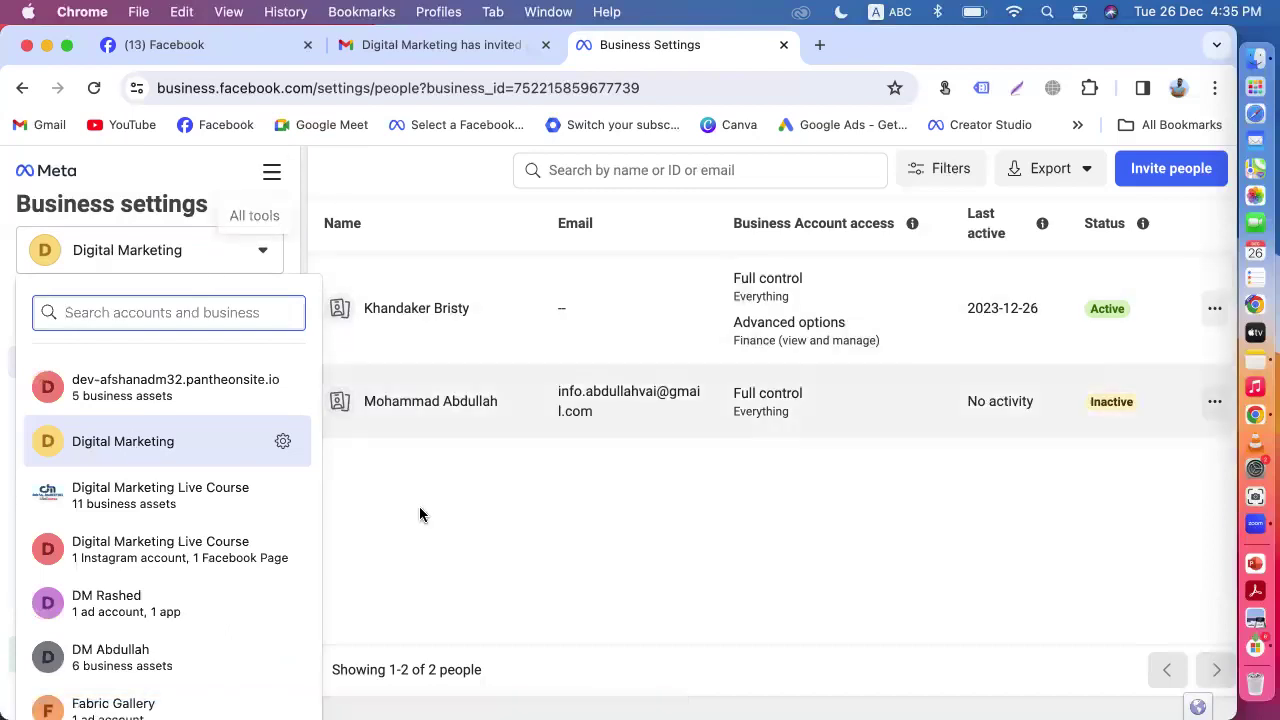
{"action": "left_click", "coordinate": [411, 550]}
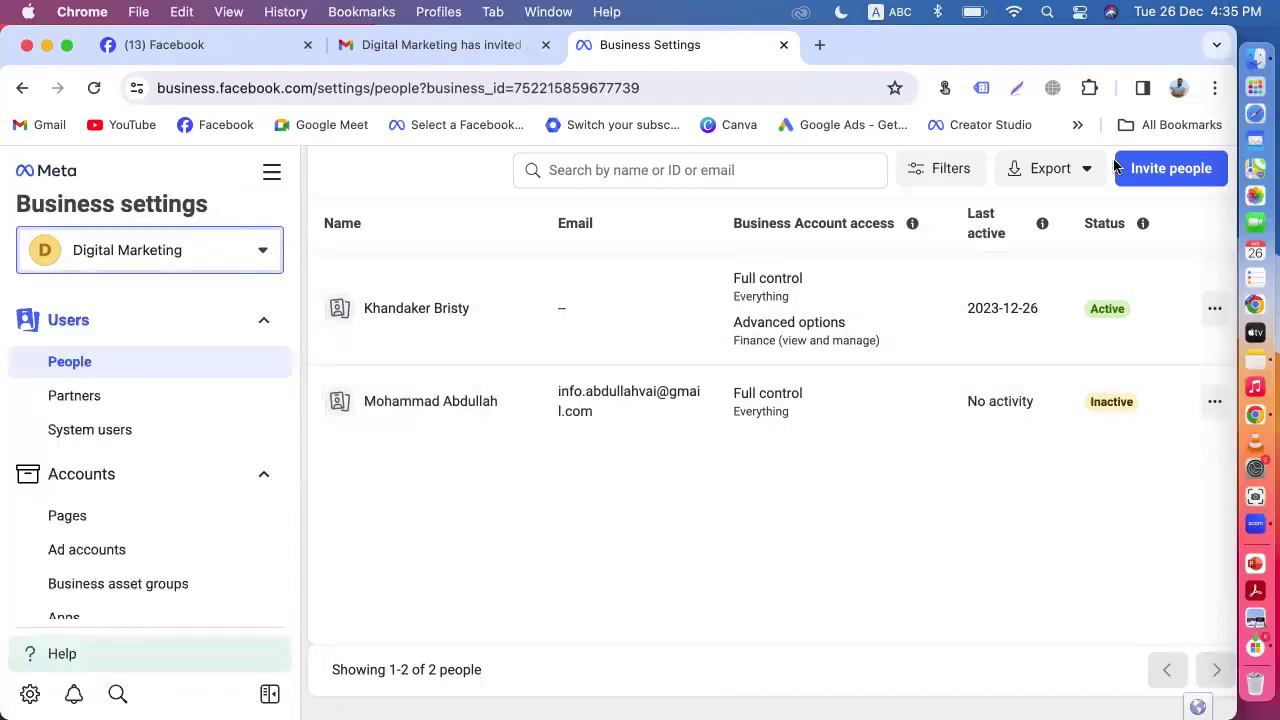
{"action": "left_click", "coordinate": [1179, 90]}
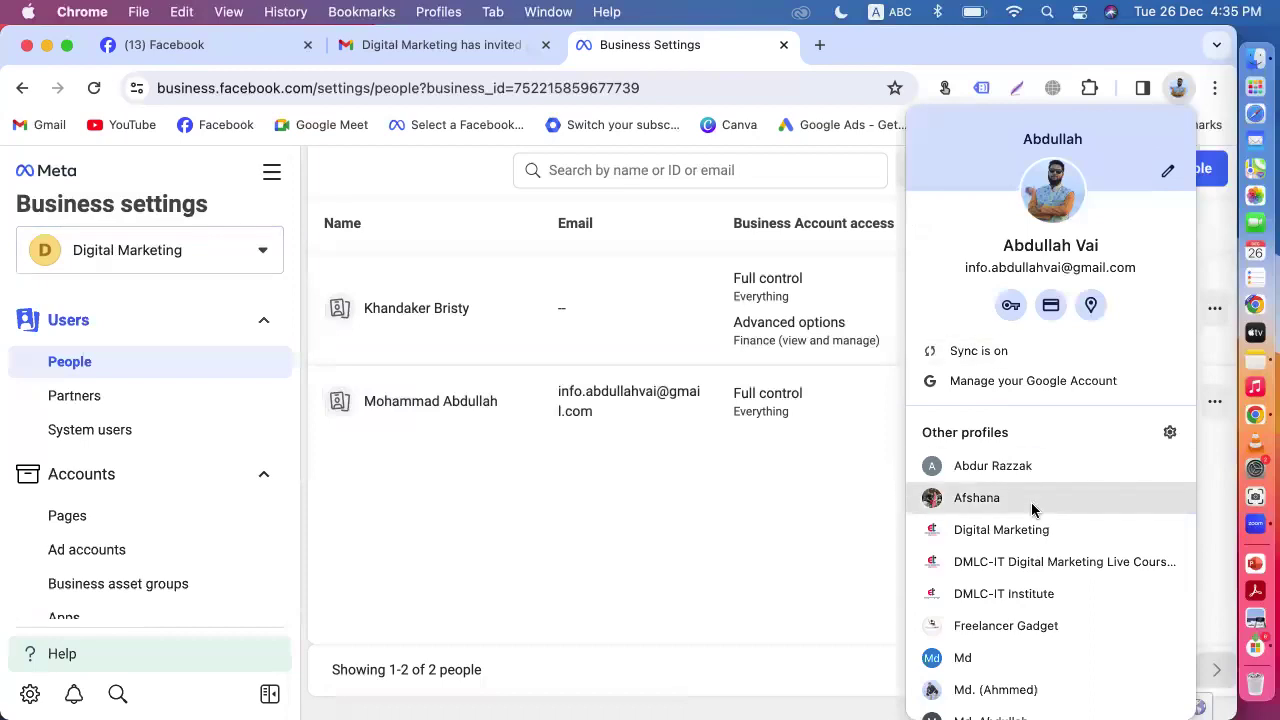
{"action": "scroll", "coordinate": [1025, 507], "scroll_direction": "down", "scroll_amount": 3}
{"action": "left_click", "coordinate": [985, 471]}
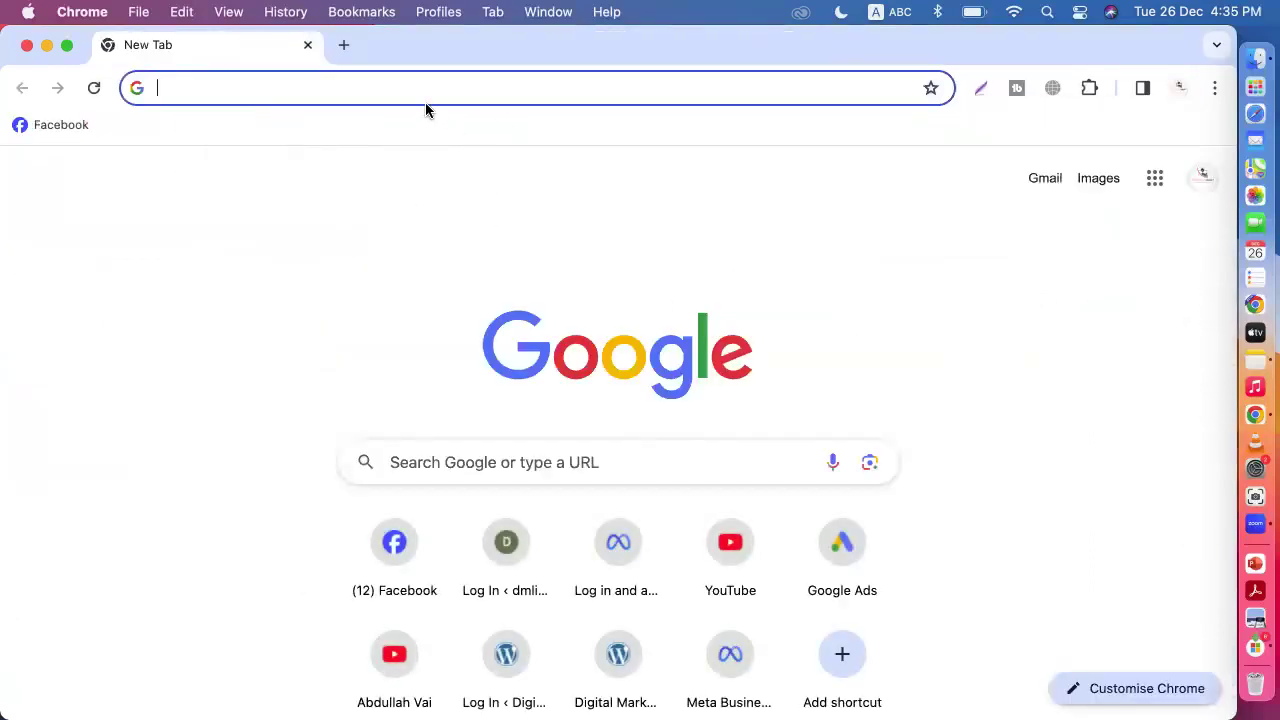
Search Google for 'creator studio', open the Creator Studio - Facebook result, and show its business accounts
{"action": "type", "text": "c"}
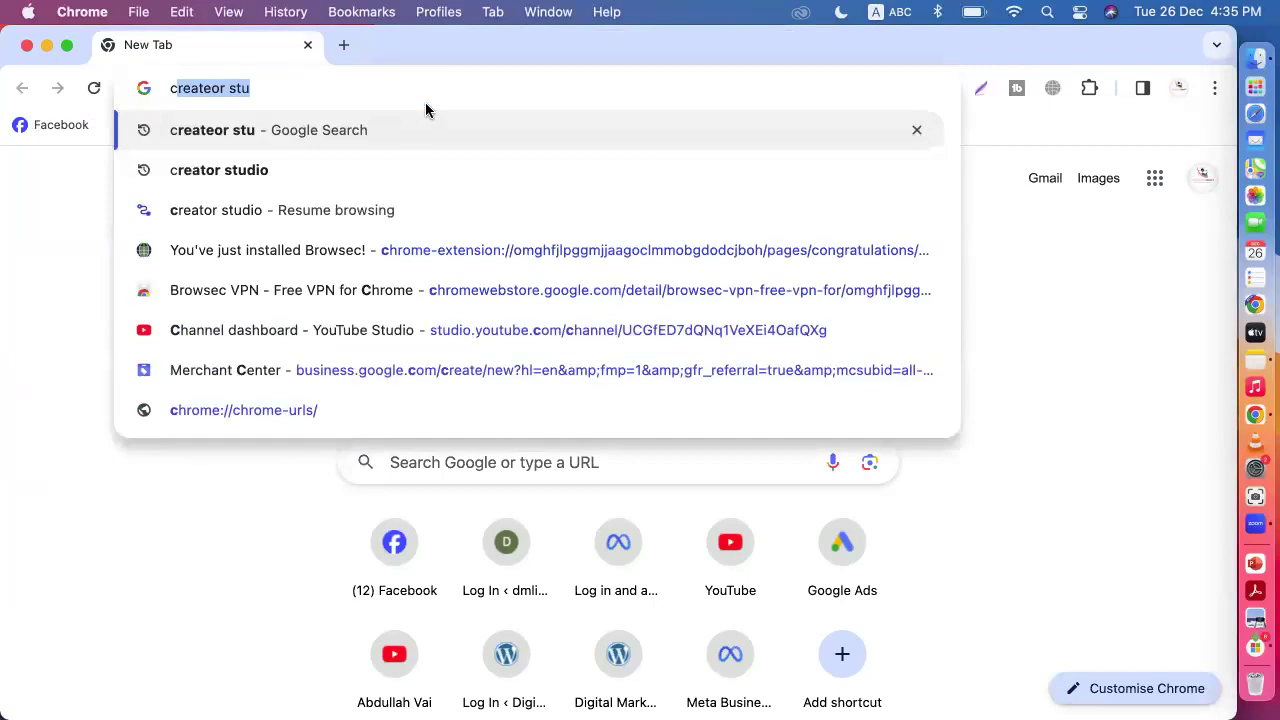
{"action": "left_click", "coordinate": [342, 166]}
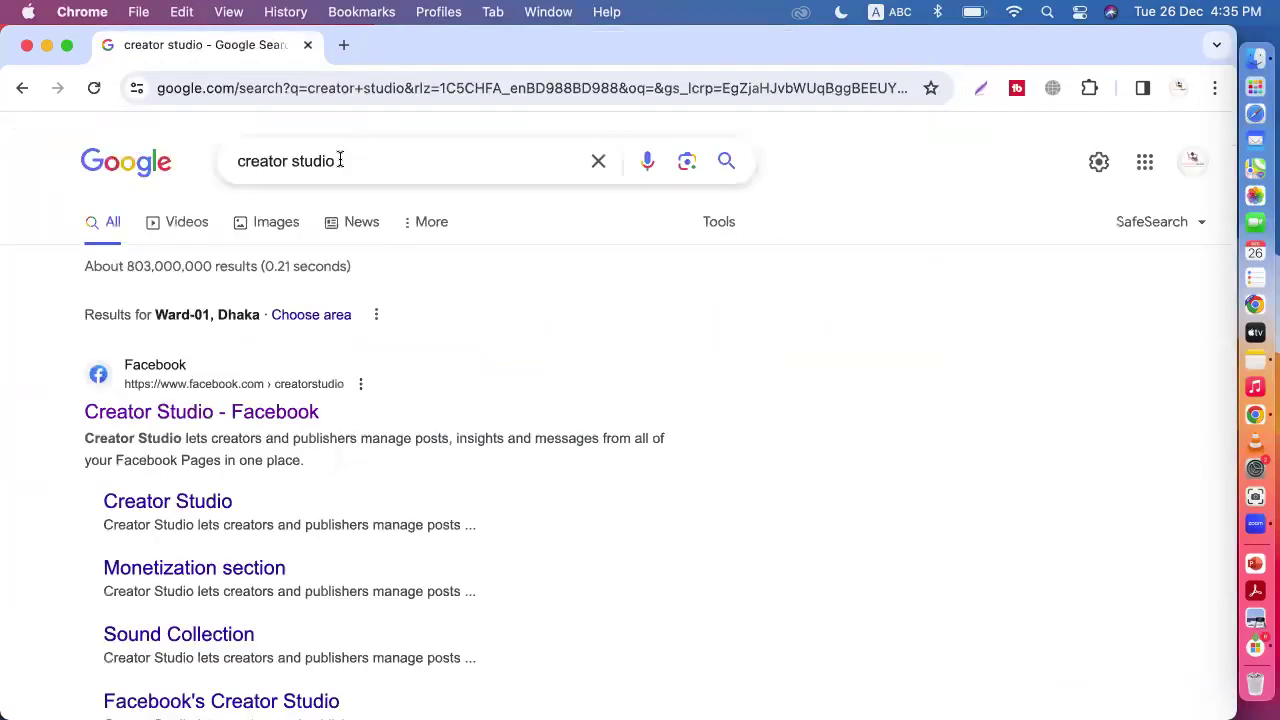
{"action": "left_click", "coordinate": [210, 400]}
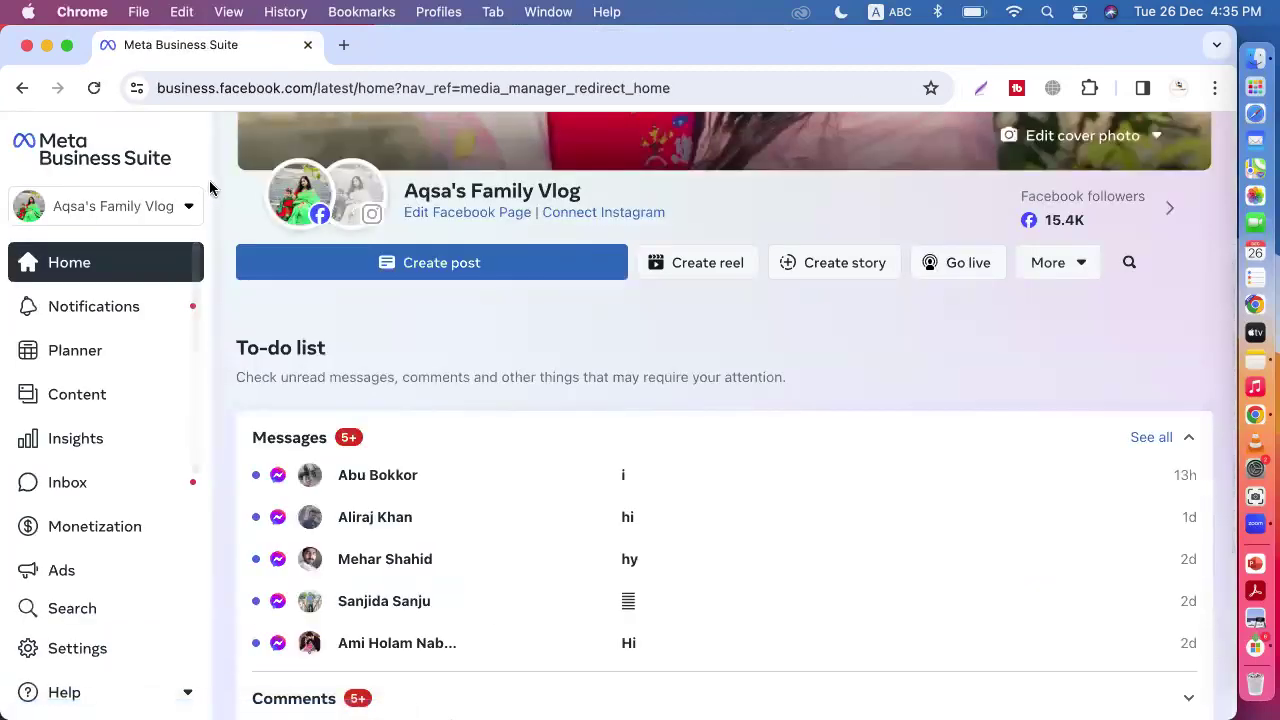
{"action": "left_click", "coordinate": [188, 207]}
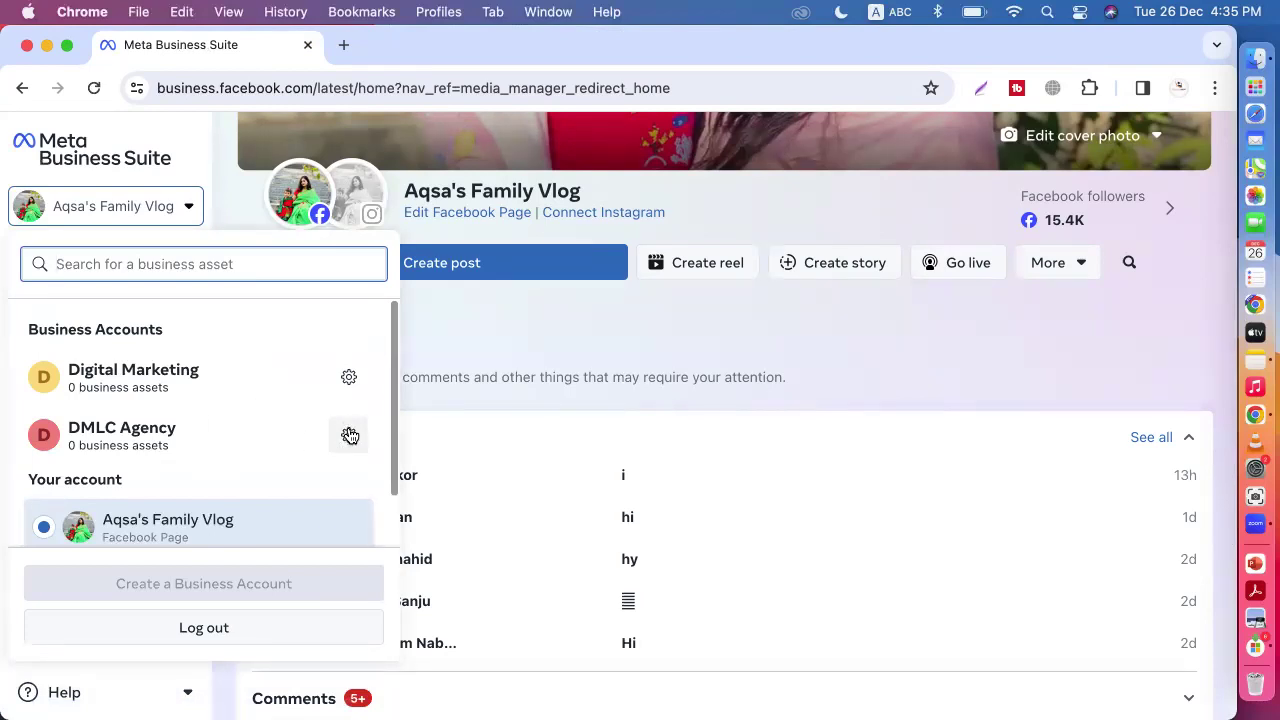
Open DMLC Agency's full Business settings in a new tab and close the old tab
{"action": "left_click", "coordinate": [350, 436]}
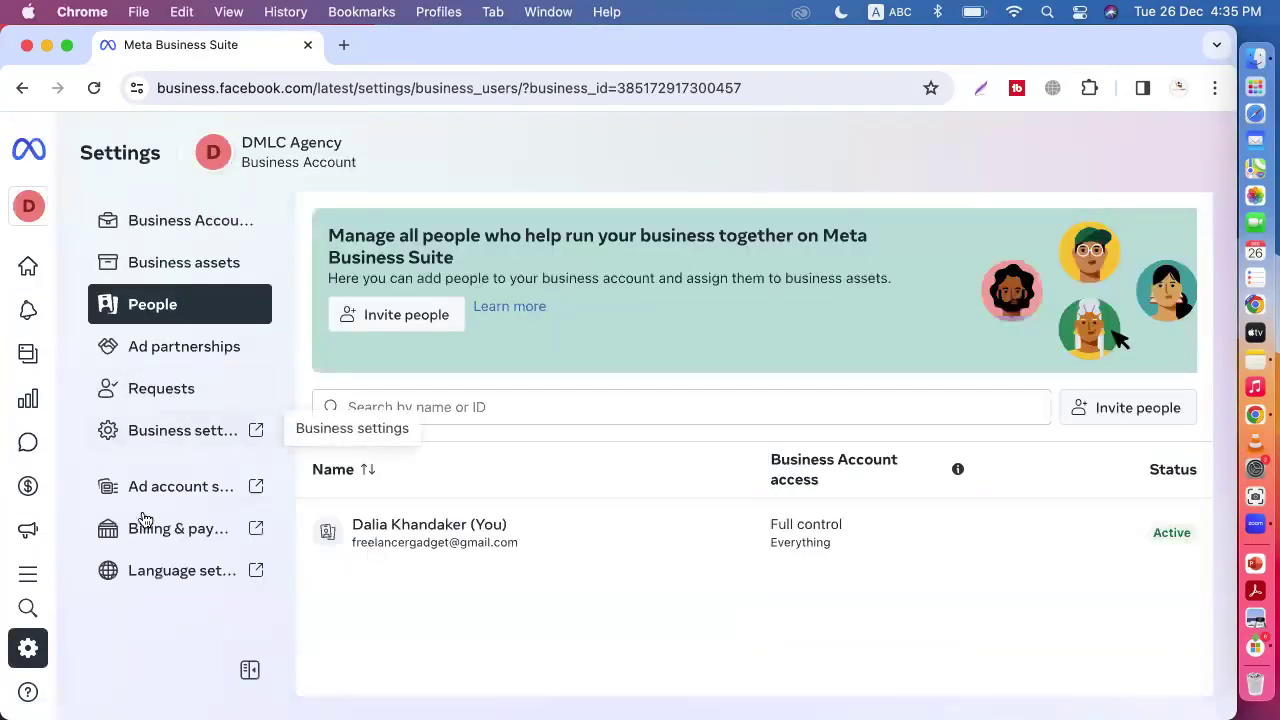
{"action": "left_click", "coordinate": [155, 436]}
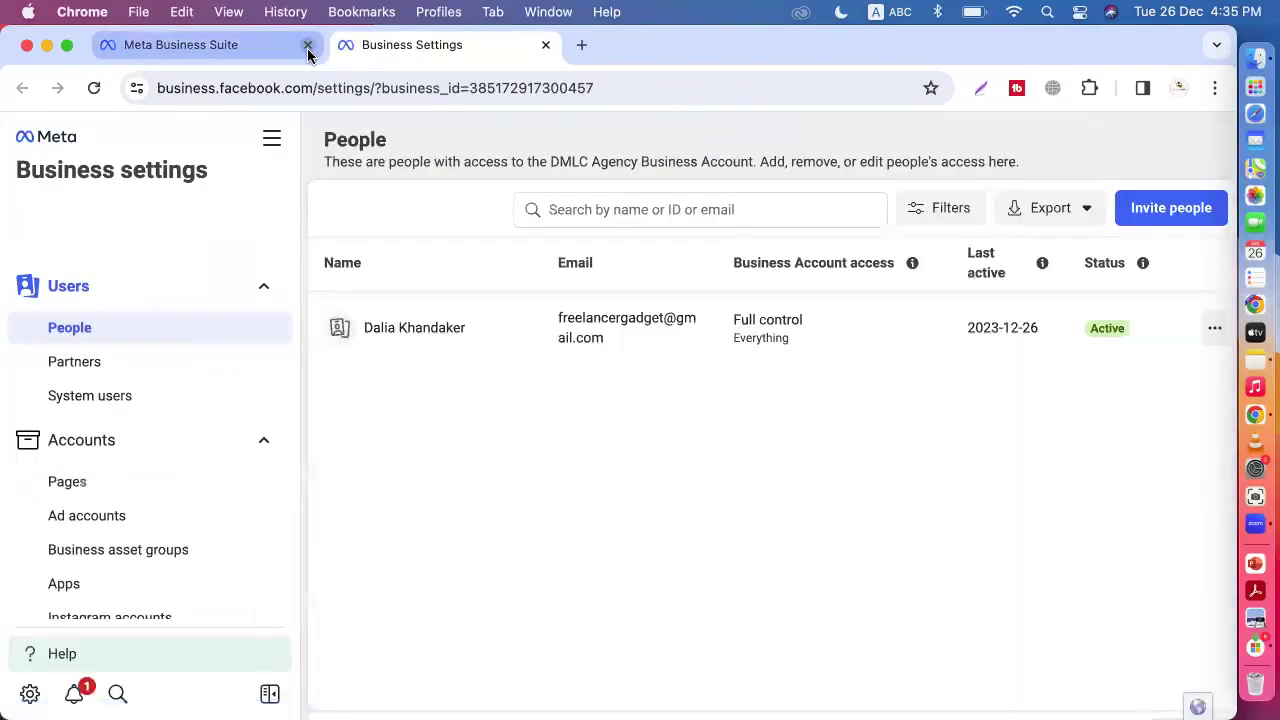
{"action": "left_click", "coordinate": [308, 45]}
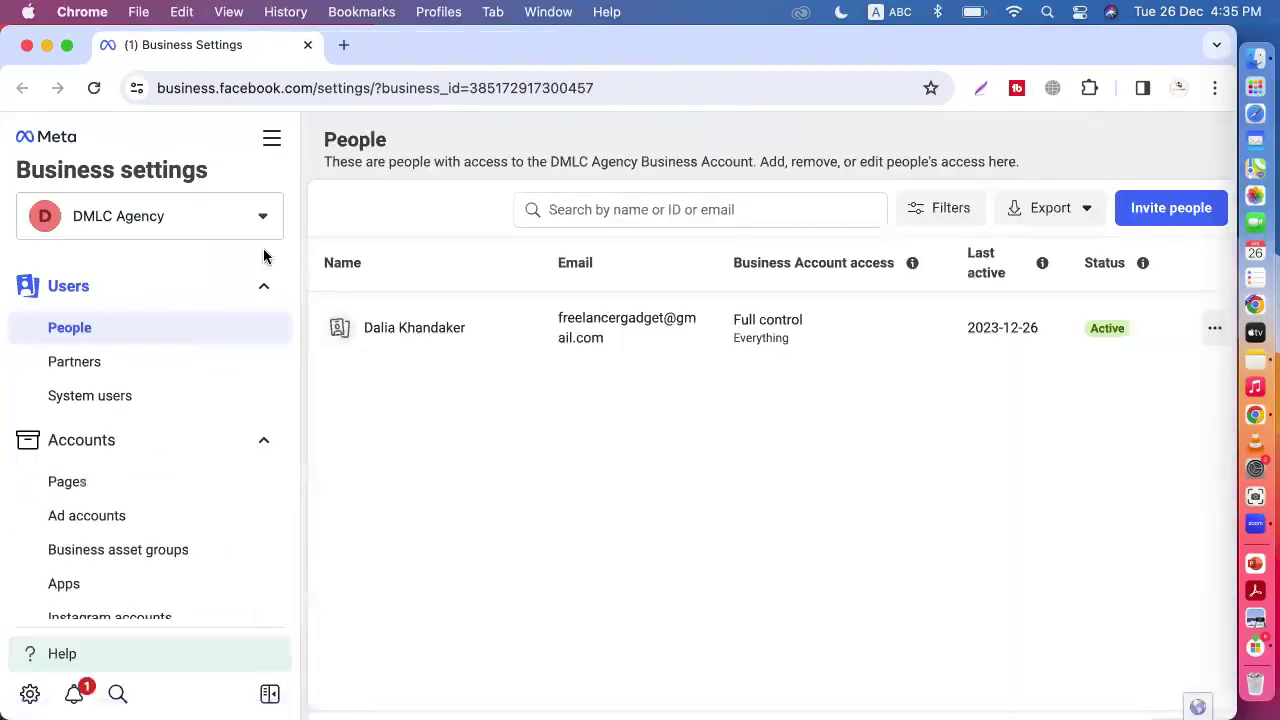
Go to DMLC Agency's Business Support Home and select its page address
{"action": "left_click", "coordinate": [279, 150]}
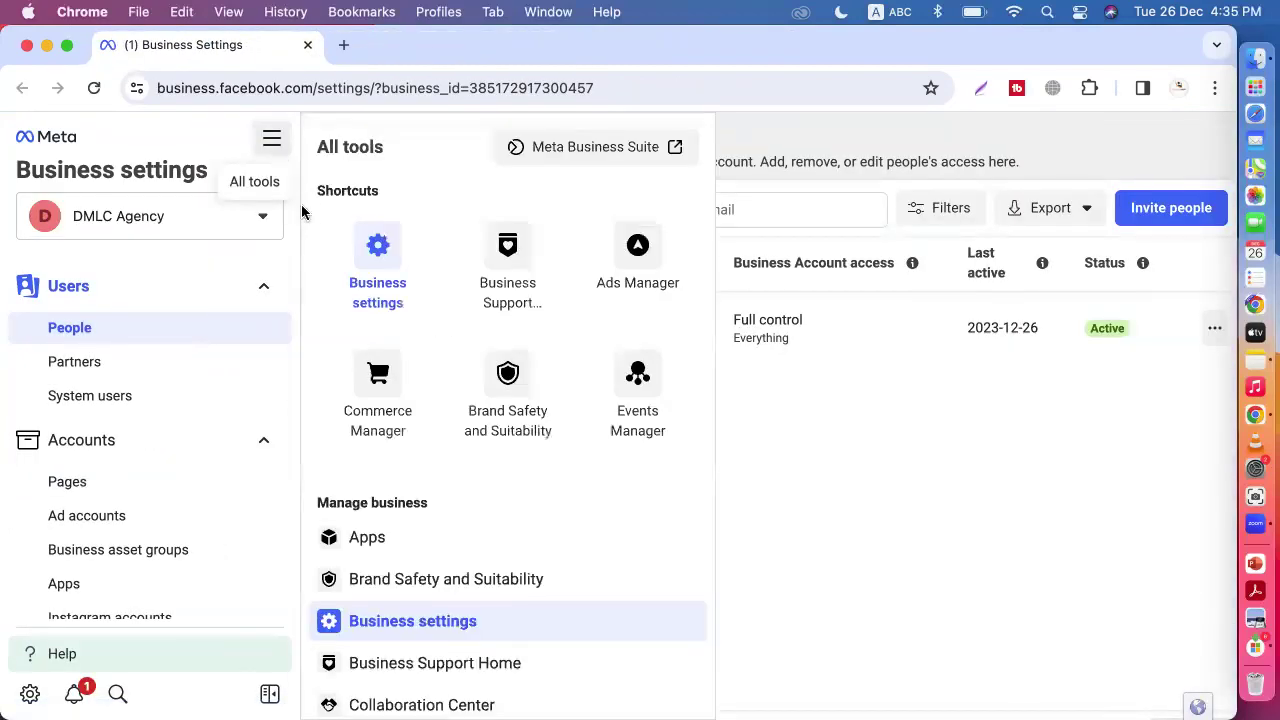
{"action": "left_click", "coordinate": [511, 287]}
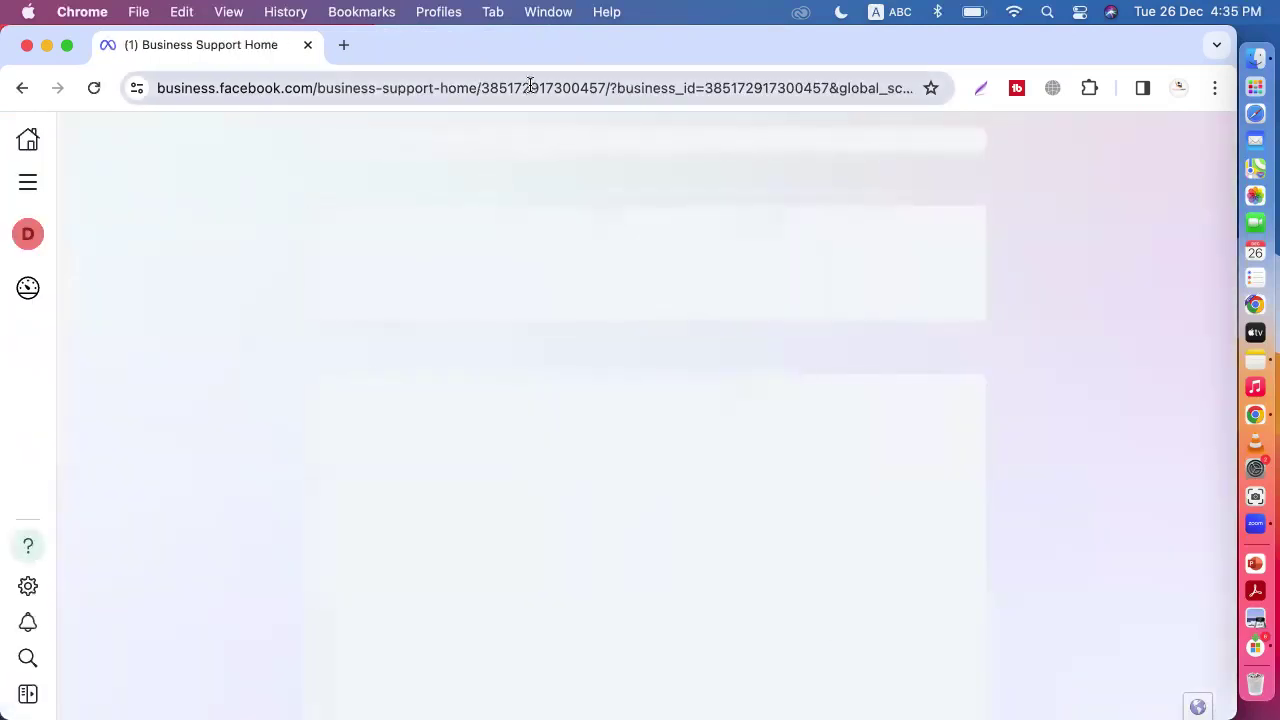
{"action": "left_click", "coordinate": [529, 84]}
Copy the Business Support Home address and bring up the Facebook Marketing note
{"action": "right_click", "coordinate": [529, 84]}
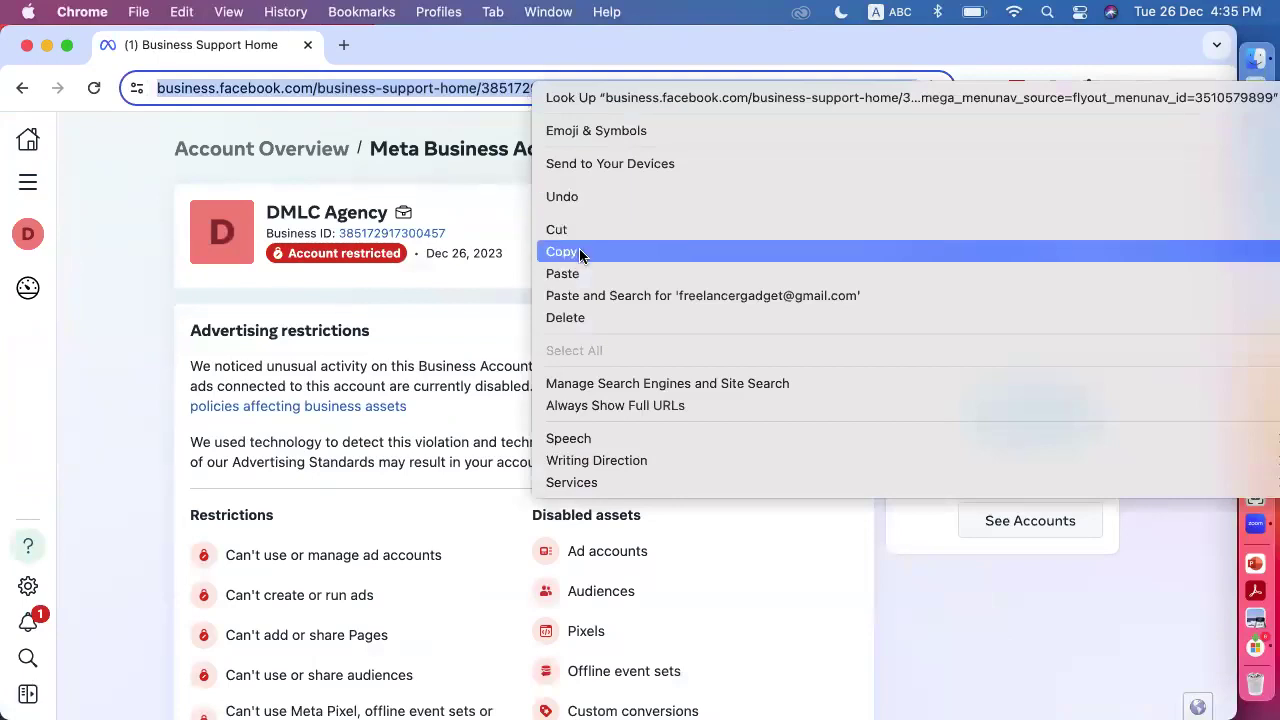
{"action": "left_click", "coordinate": [579, 251]}
{"action": "mouse_move", "coordinate": [1234, 420]}
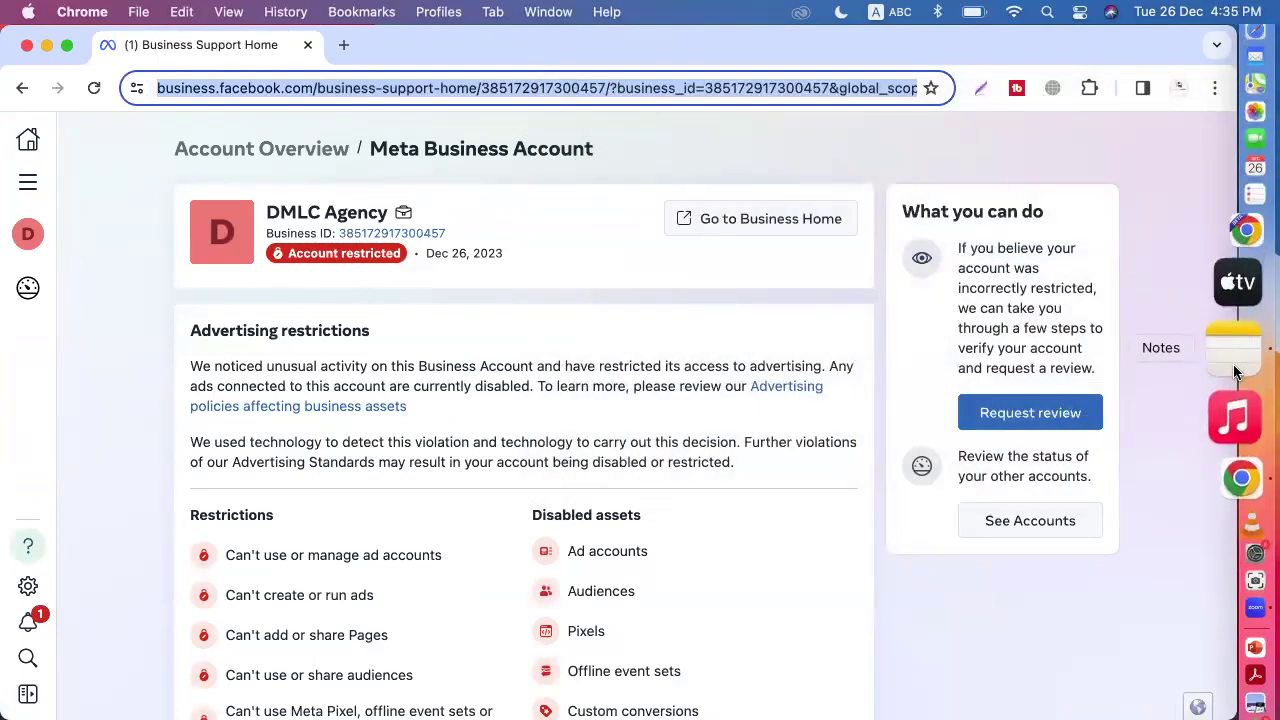
{"action": "left_click", "coordinate": [1234, 374]}
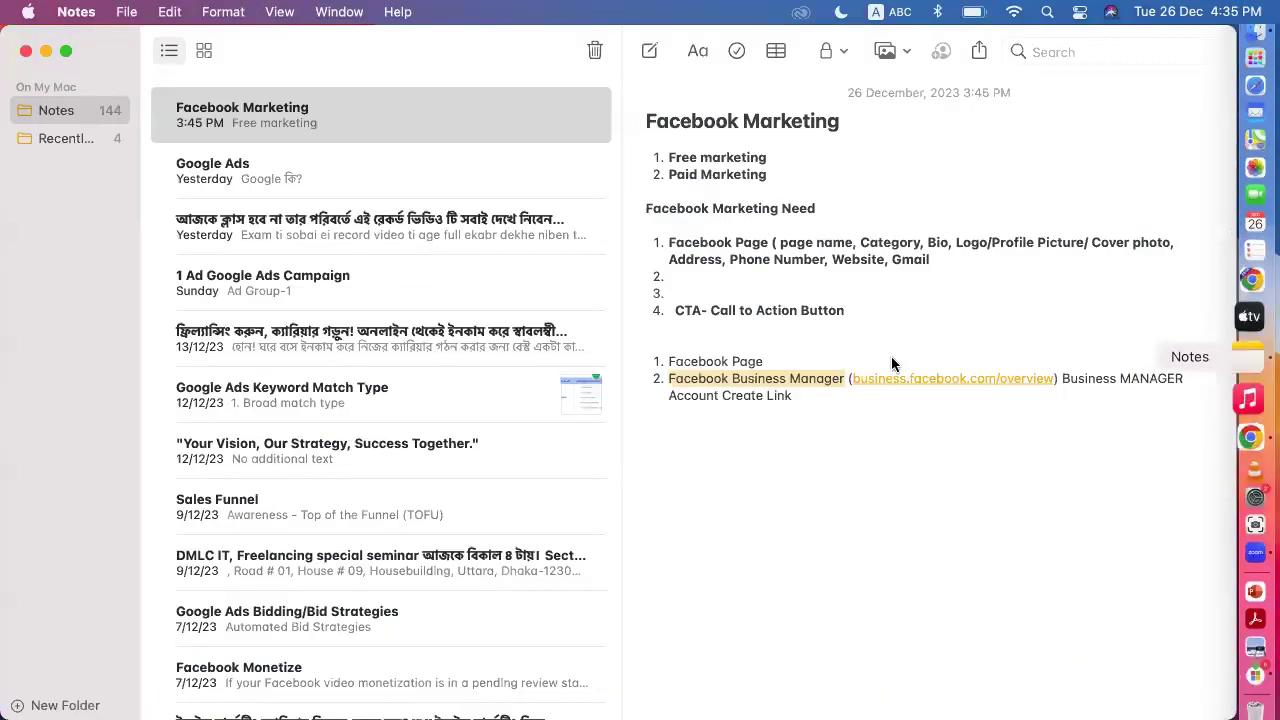
Paste the support link below Account Create Link, removing empty item 3 and adding blank lines
{"action": "left_click", "coordinate": [834, 411]}
{"action": "key", "text": "Return"}
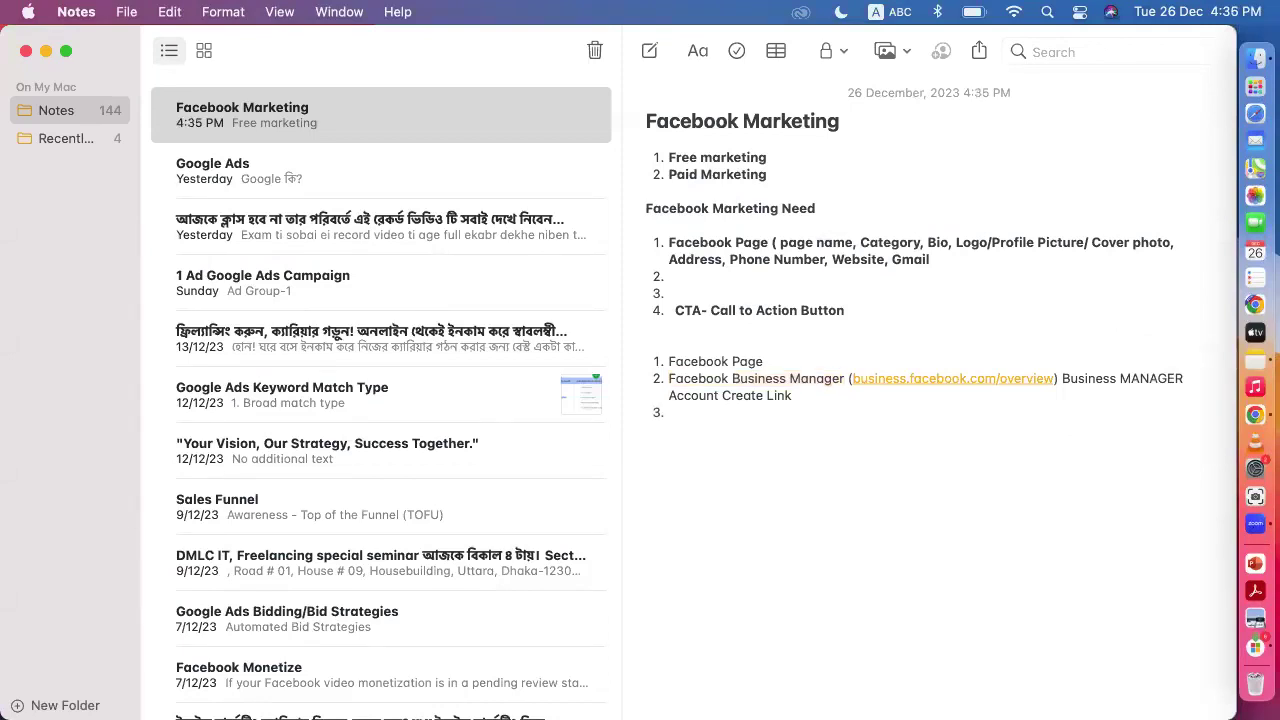
{"action": "key", "text": "super+v"}
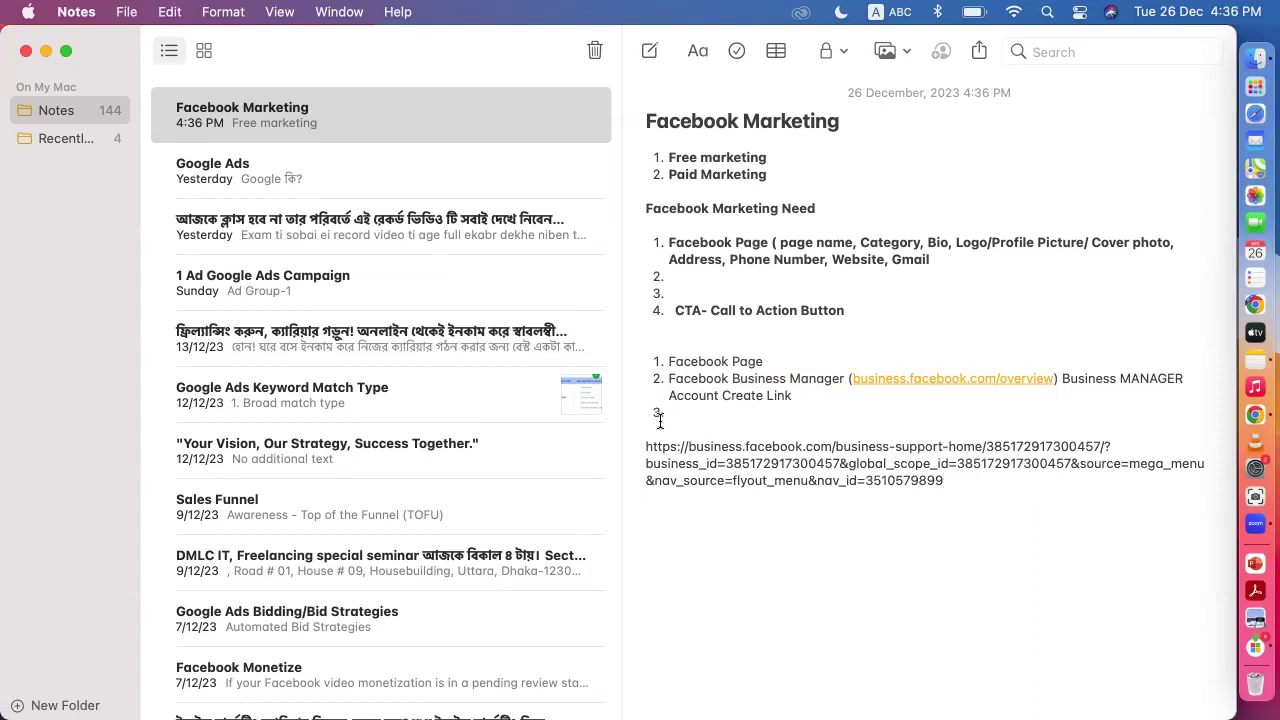
{"action": "left_click", "coordinate": [659, 414]}
{"action": "key", "text": "BackSpace"}
{"action": "key", "text": "BackSpace"}
{"action": "key", "text": "Return"}
{"action": "key", "text": "Return"}
{"action": "key", "text": "Return"}
Minimize Notes and return to DMLC Agency's Business Support Home via All tools
{"action": "left_click", "coordinate": [46, 51]}
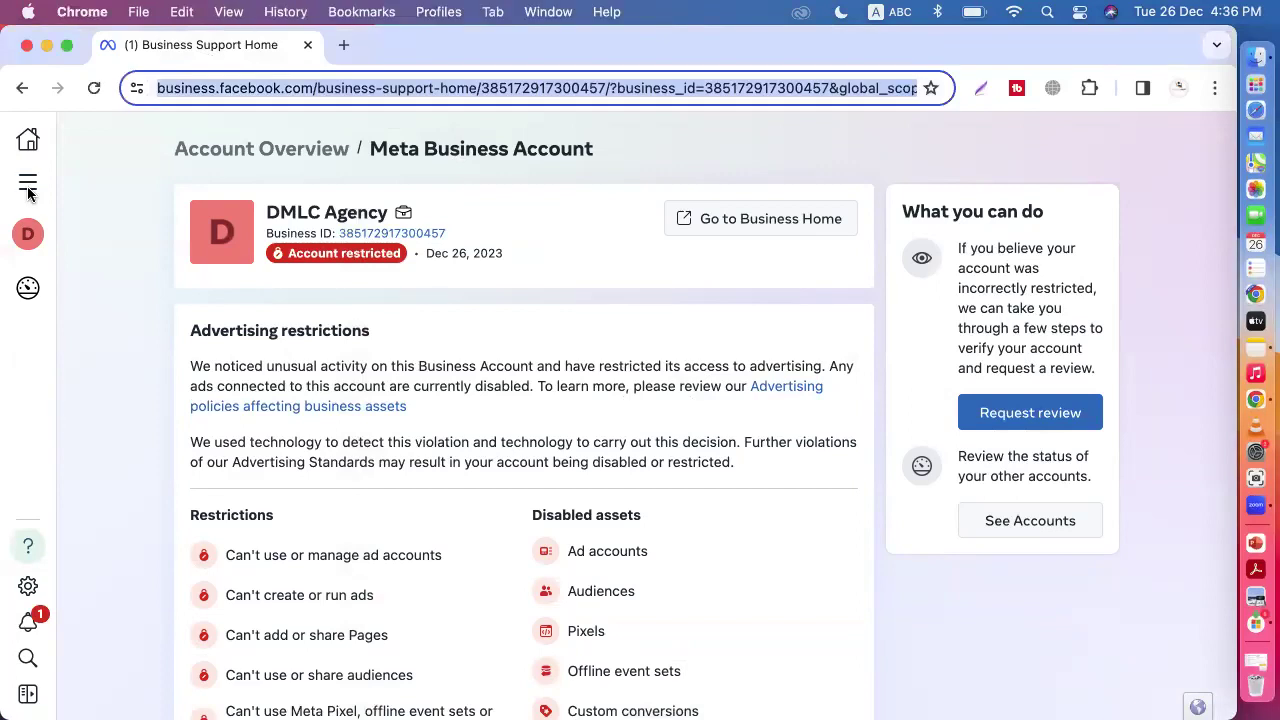
{"action": "left_click", "coordinate": [28, 186]}
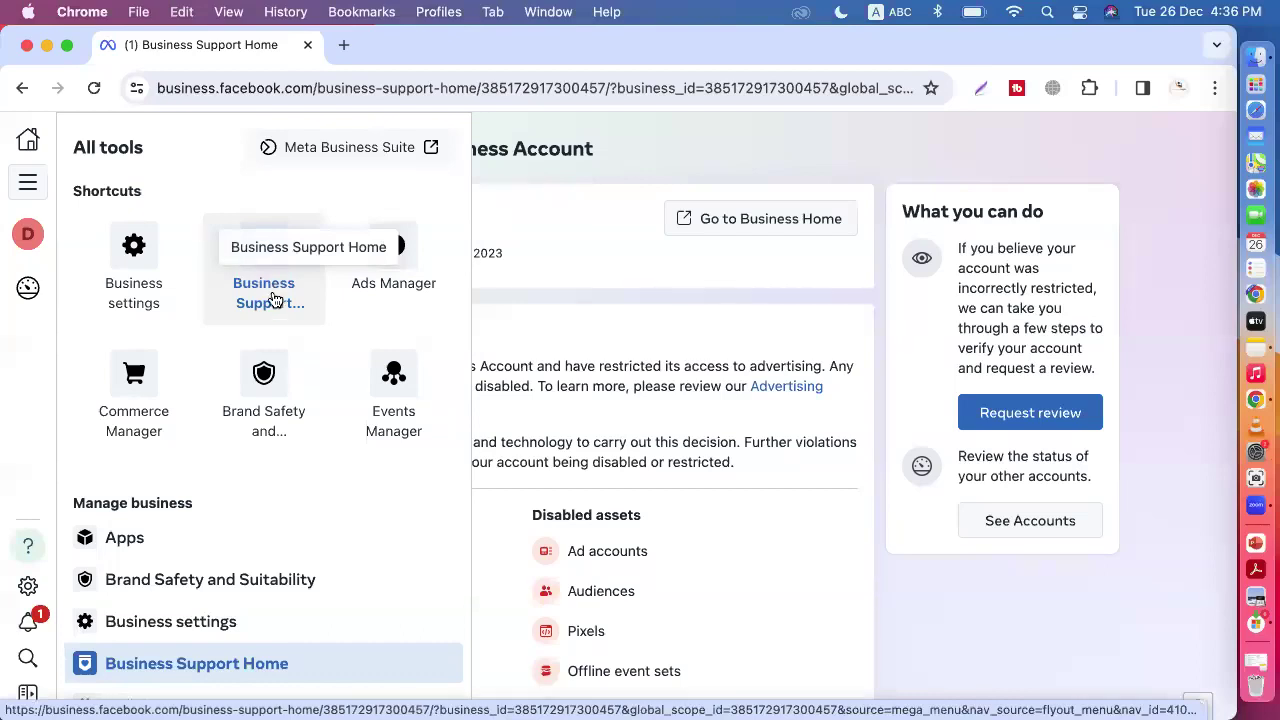
{"action": "left_click", "coordinate": [274, 298]}
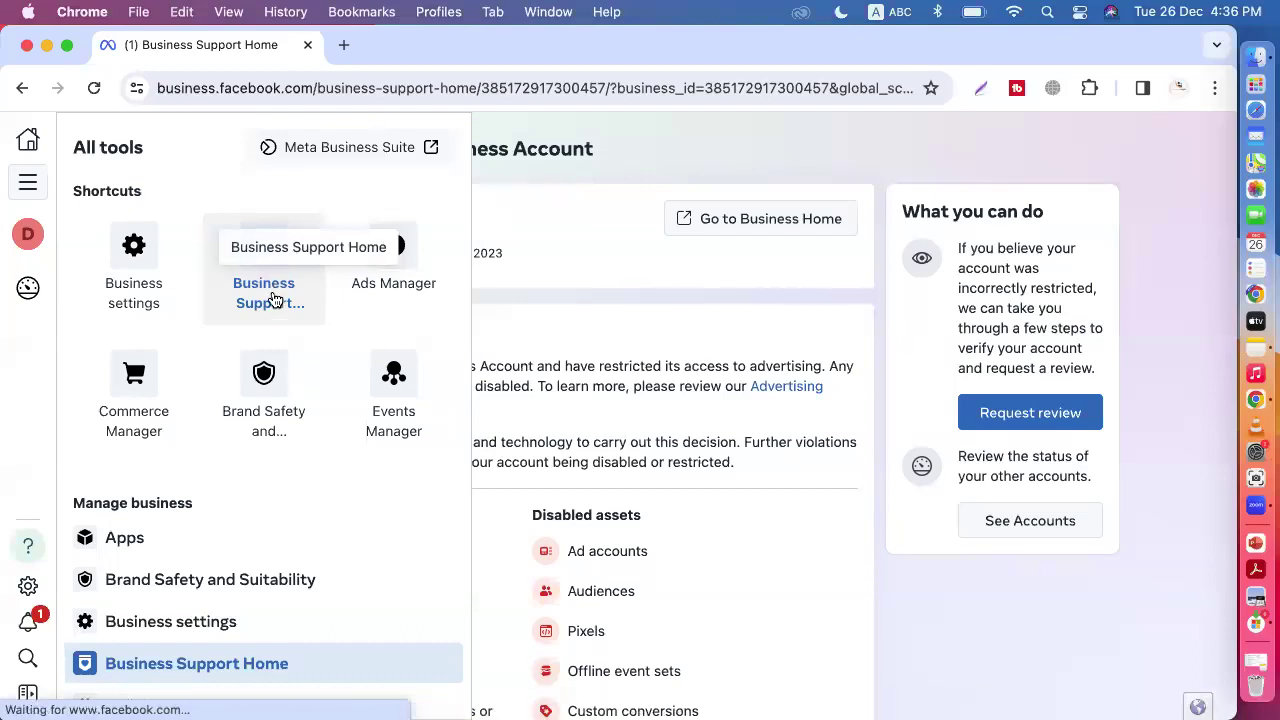
{"action": "left_click", "coordinate": [343, 44]}
{"action": "type", "text": "f"}
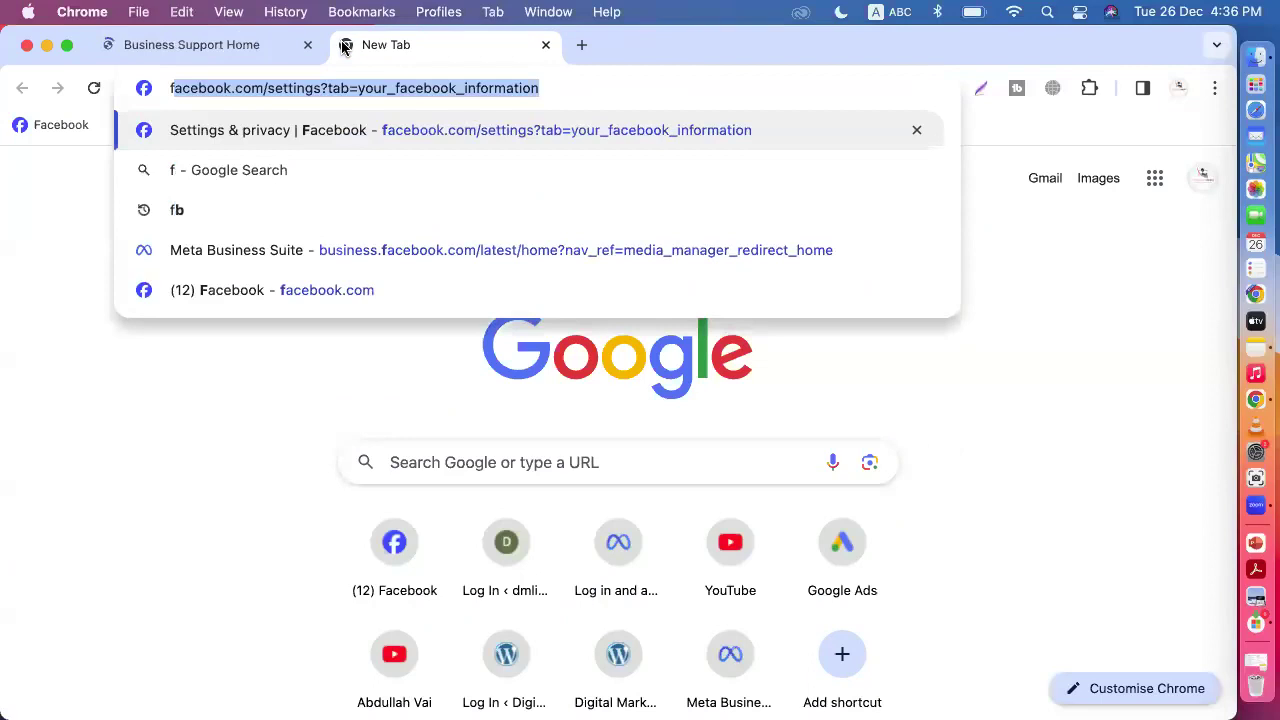
{"action": "type", "text": "acebook "}
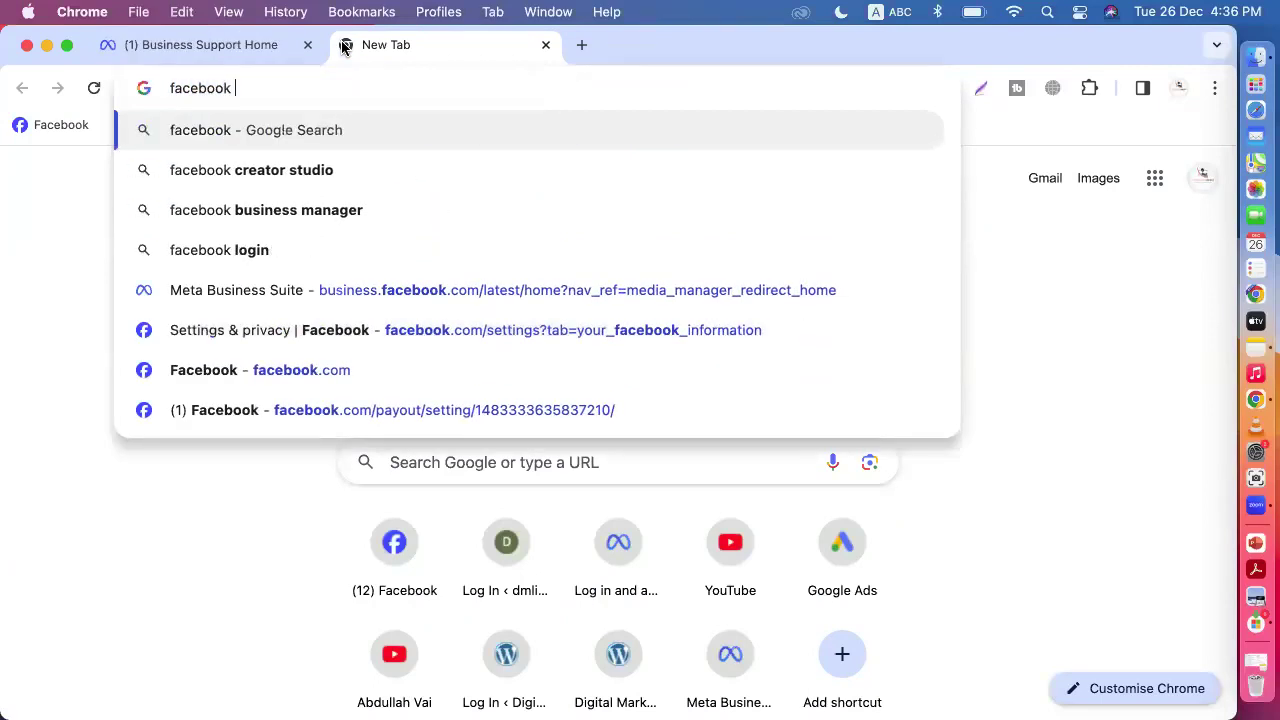
{"action": "type", "text": "business su"}
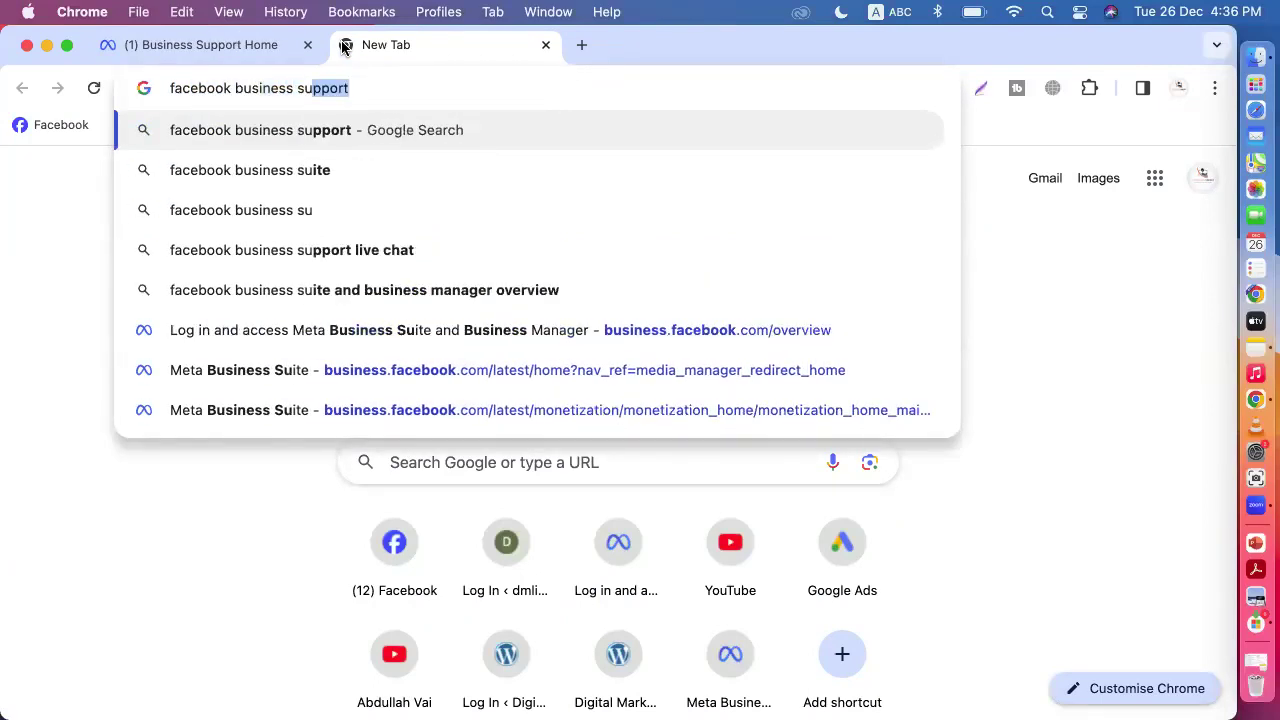
{"action": "key", "text": "Return"}
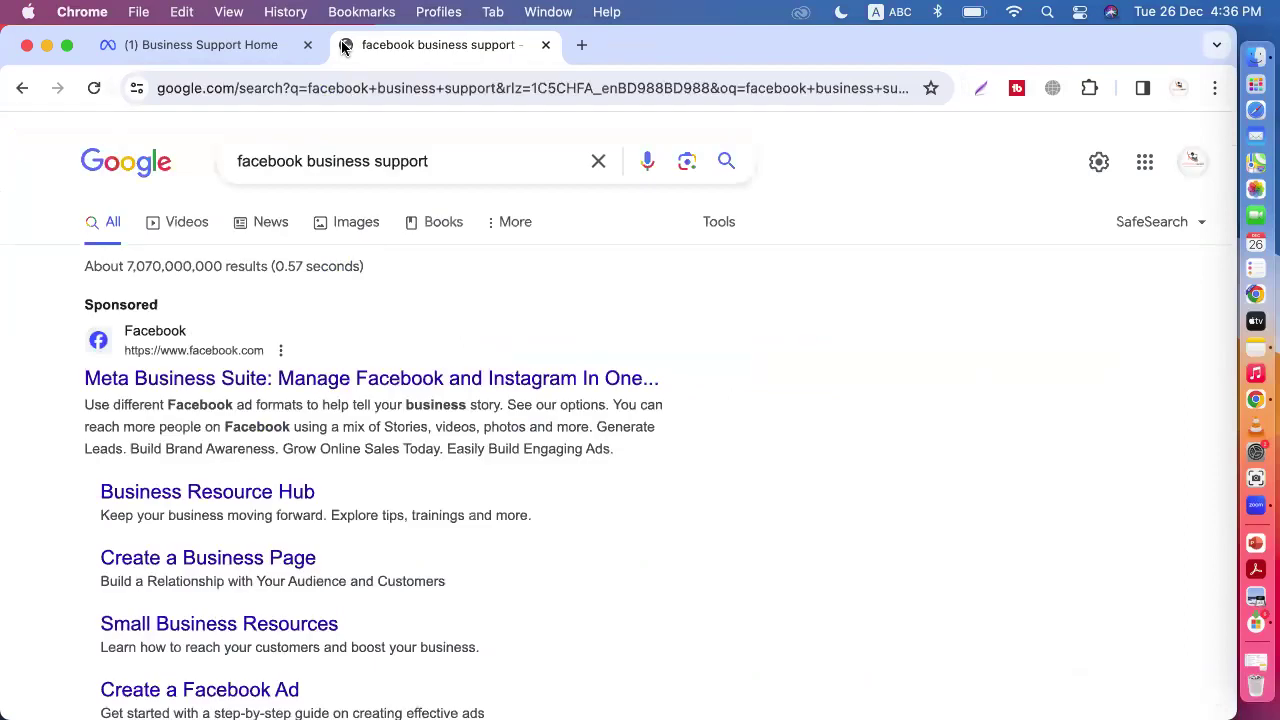
{"action": "left_click", "coordinate": [318, 388]}
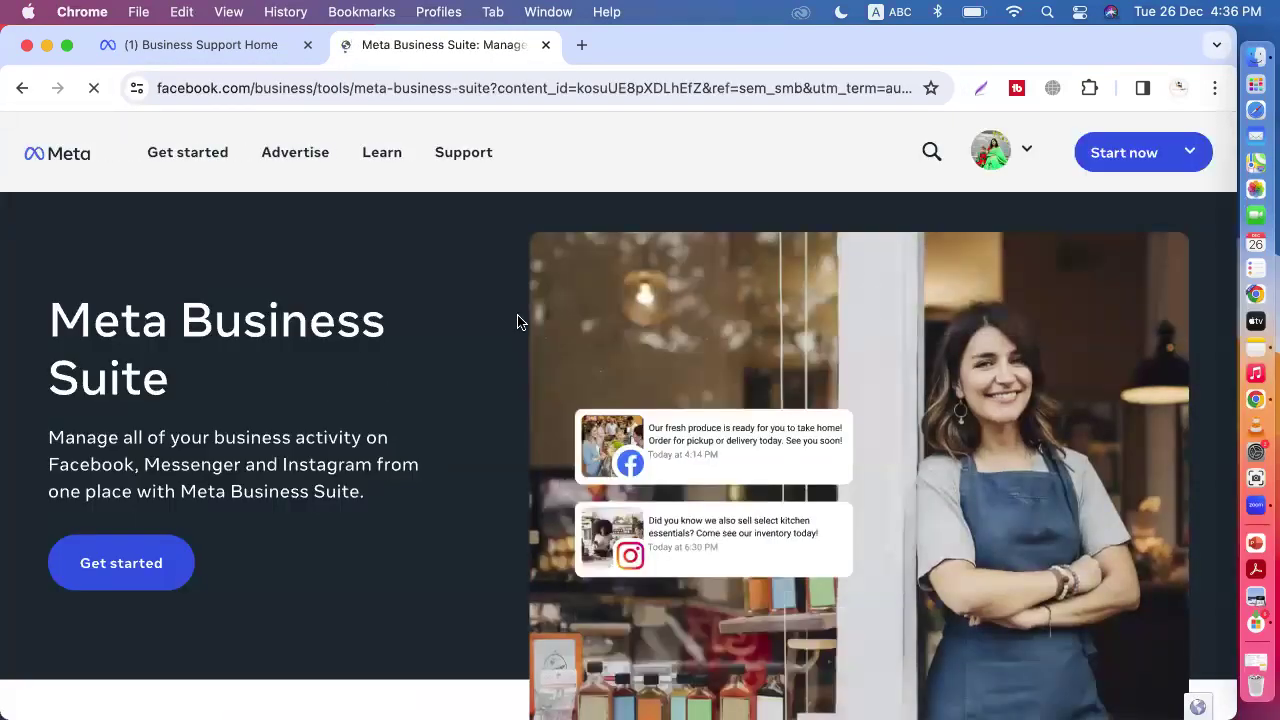
{"action": "left_click", "coordinate": [545, 44]}
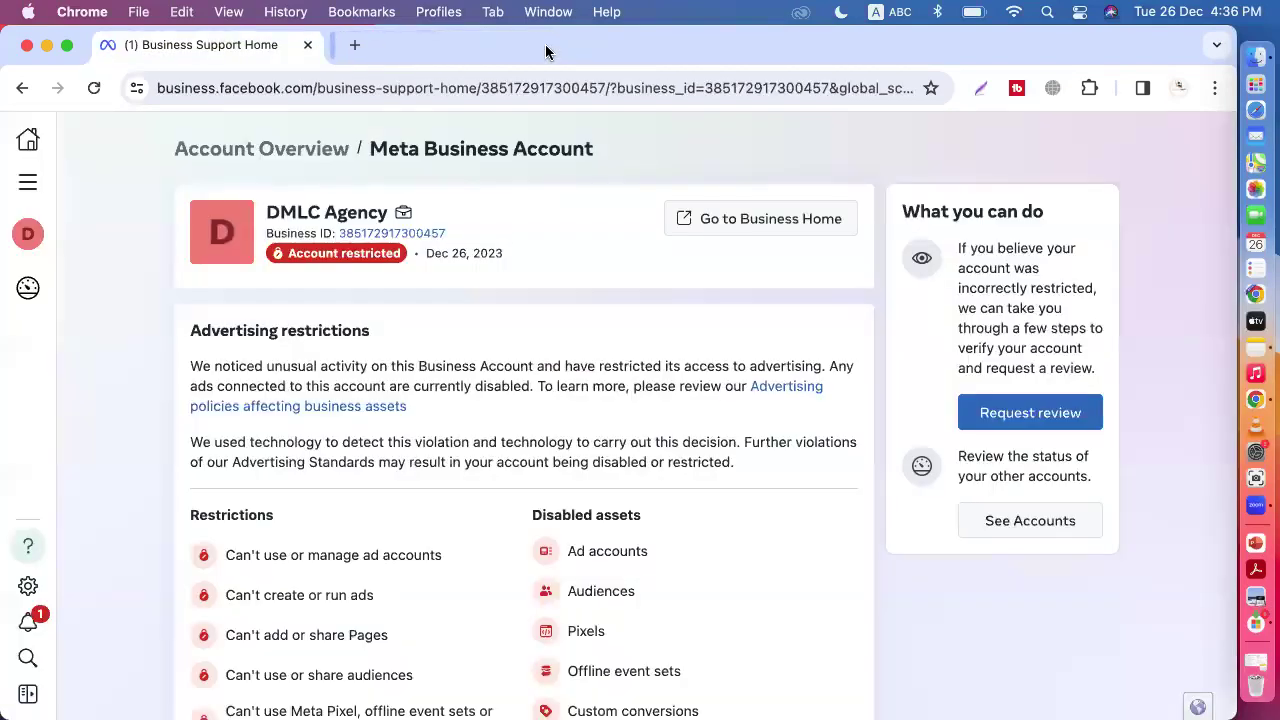
{"action": "left_click", "coordinate": [1256, 347]}
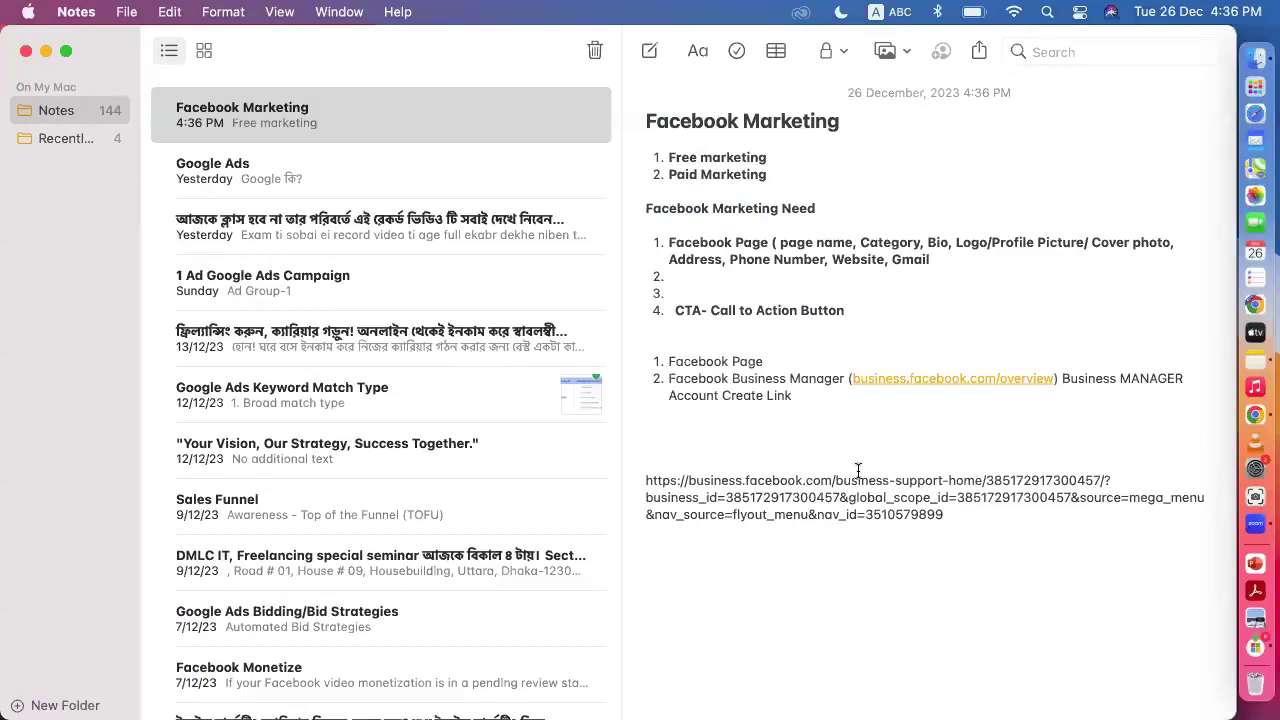
{"action": "left_click_drag", "start_coordinate": [982, 483], "coordinate": [638, 480]}
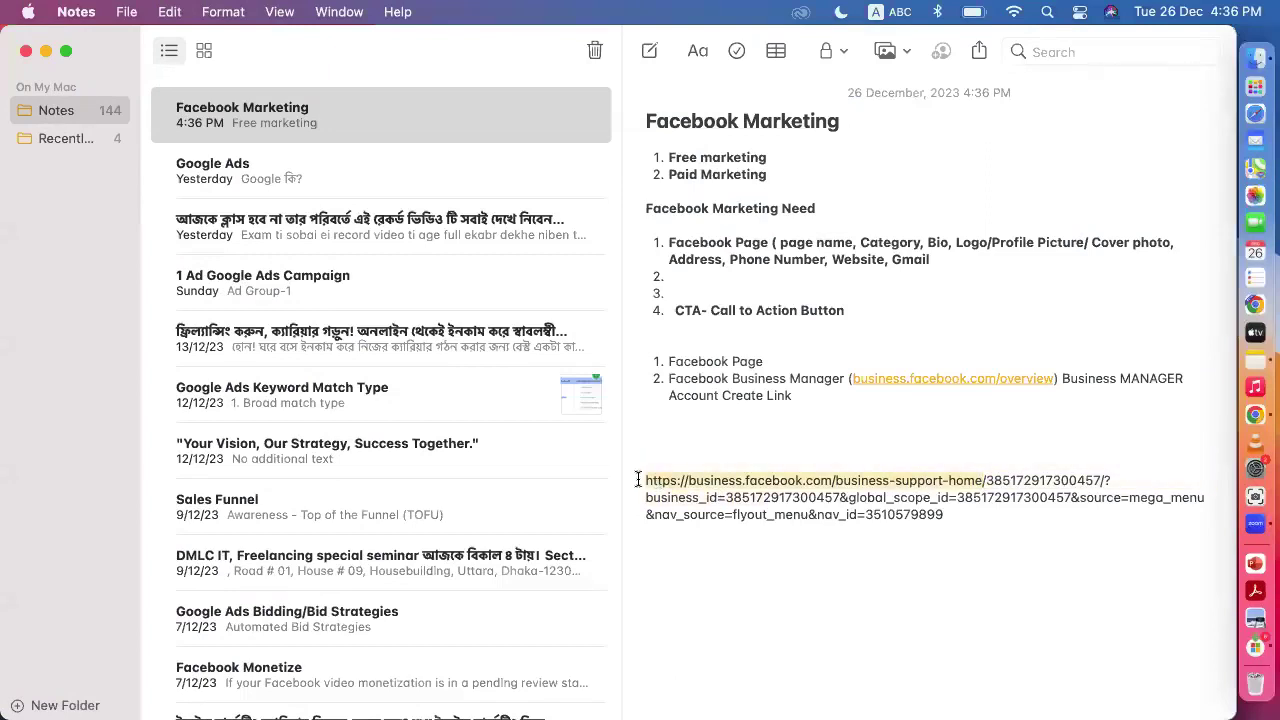
{"action": "left_click", "coordinate": [988, 480]}
{"action": "triple_click", "coordinate": [1002, 515]}
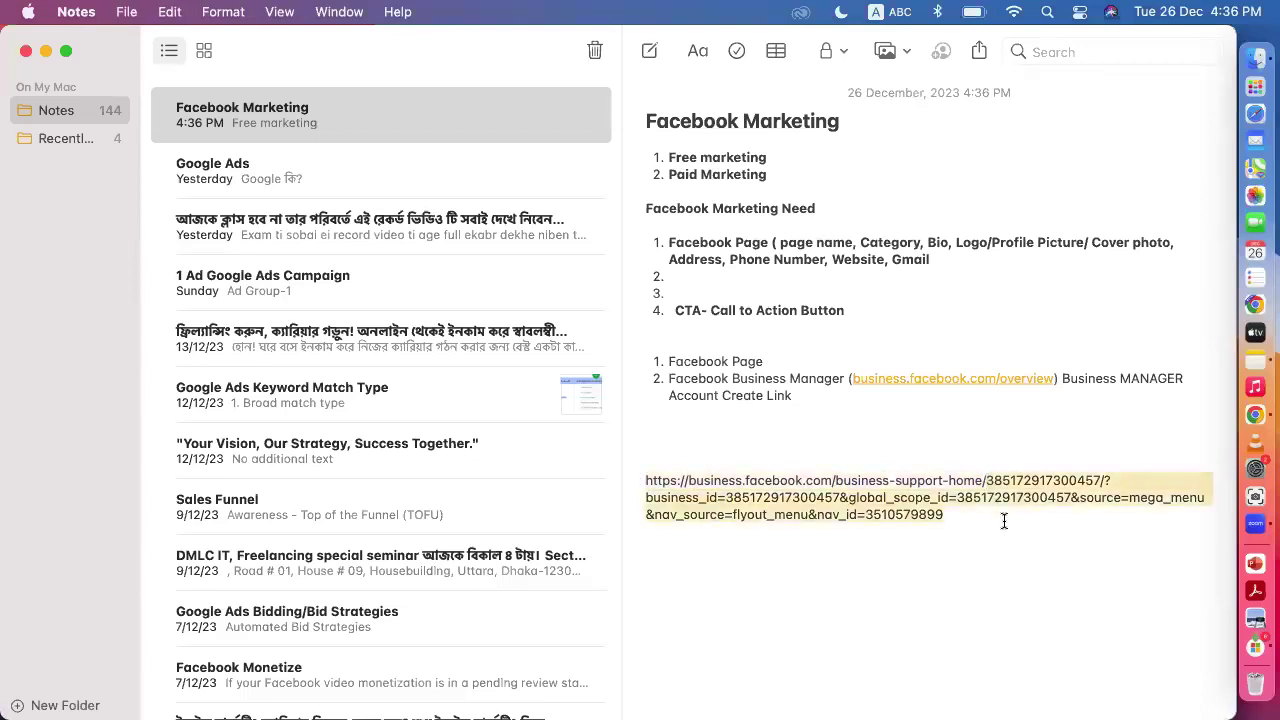
{"action": "key", "text": "BackSpace"}
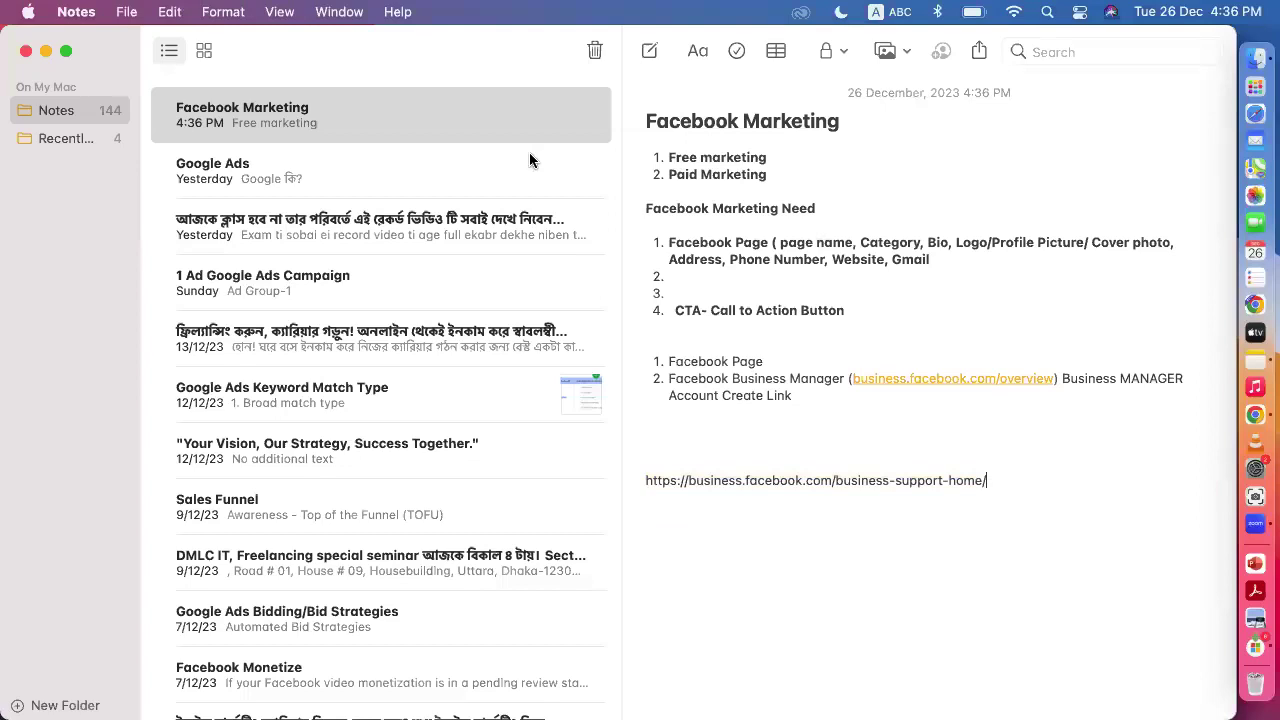
{"action": "left_click_drag", "start_coordinate": [1024, 483], "coordinate": [546, 483]}
{"action": "key", "text": "super+c"}
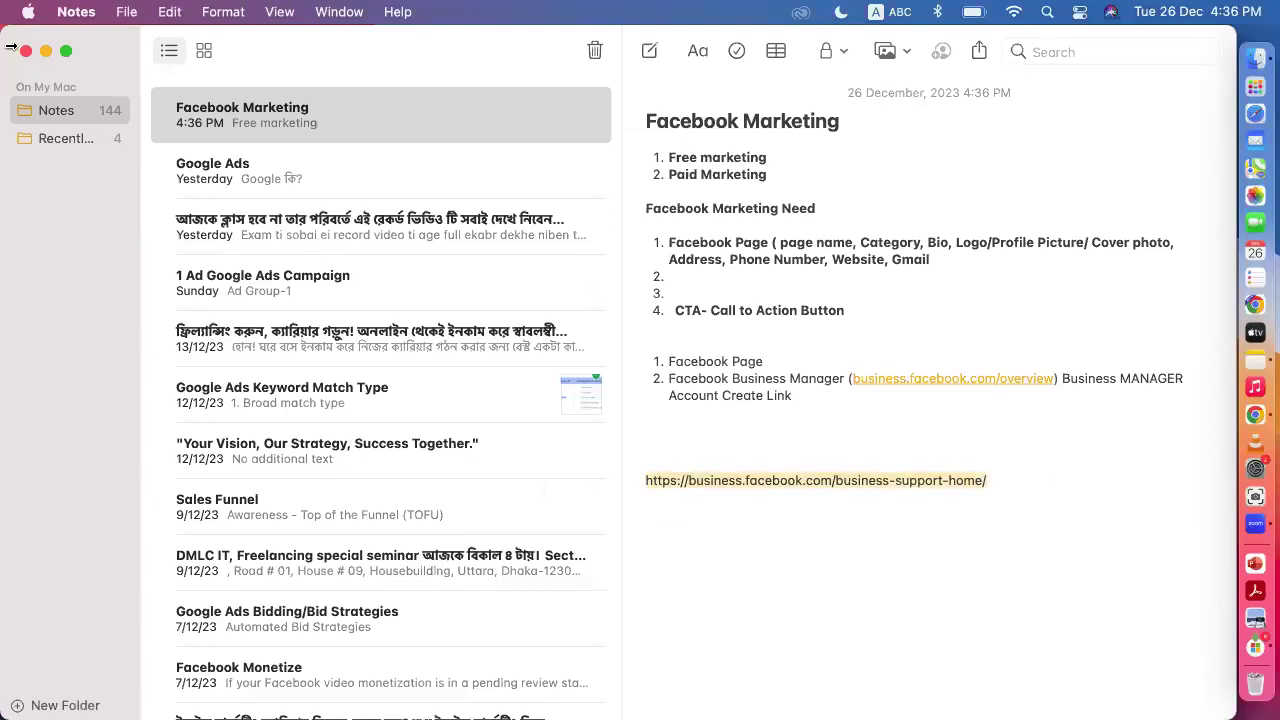
{"action": "key", "text": "super+Tab"}
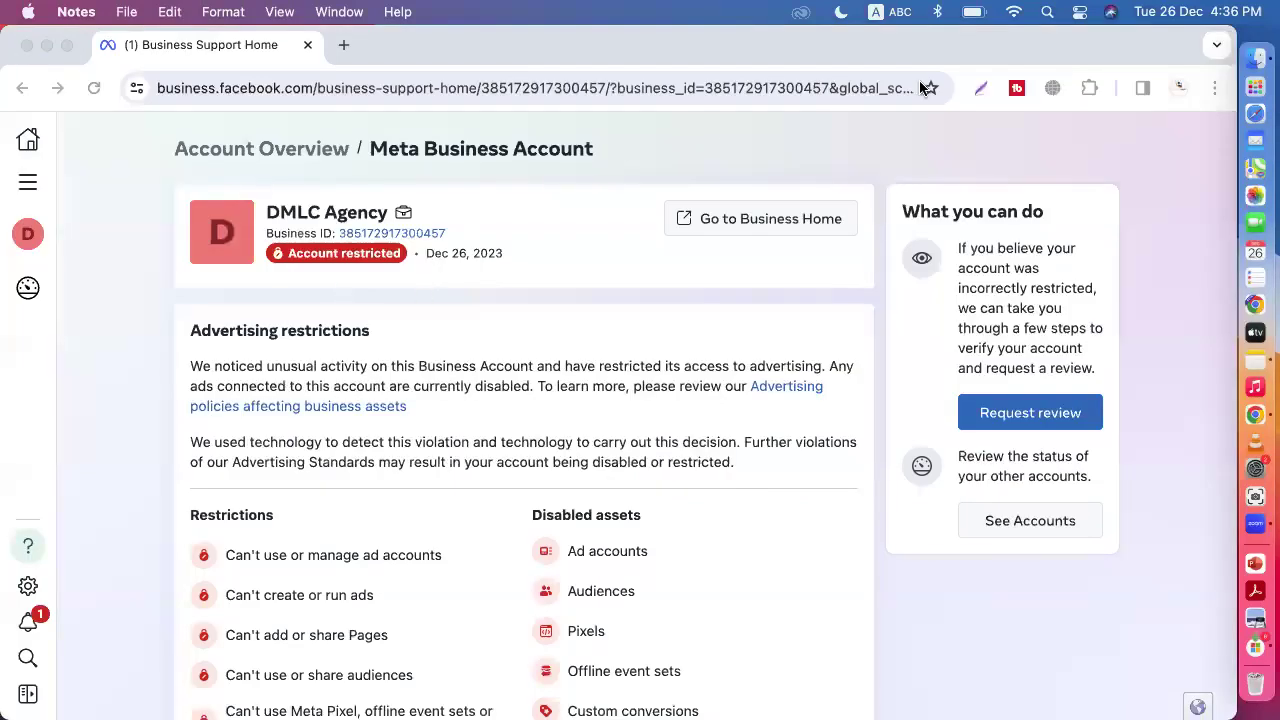
In the other Chrome profile, load the business-support-home link in a new tab and review it
{"action": "left_click", "coordinate": [1180, 88]}
{"action": "left_click", "coordinate": [1005, 466]}
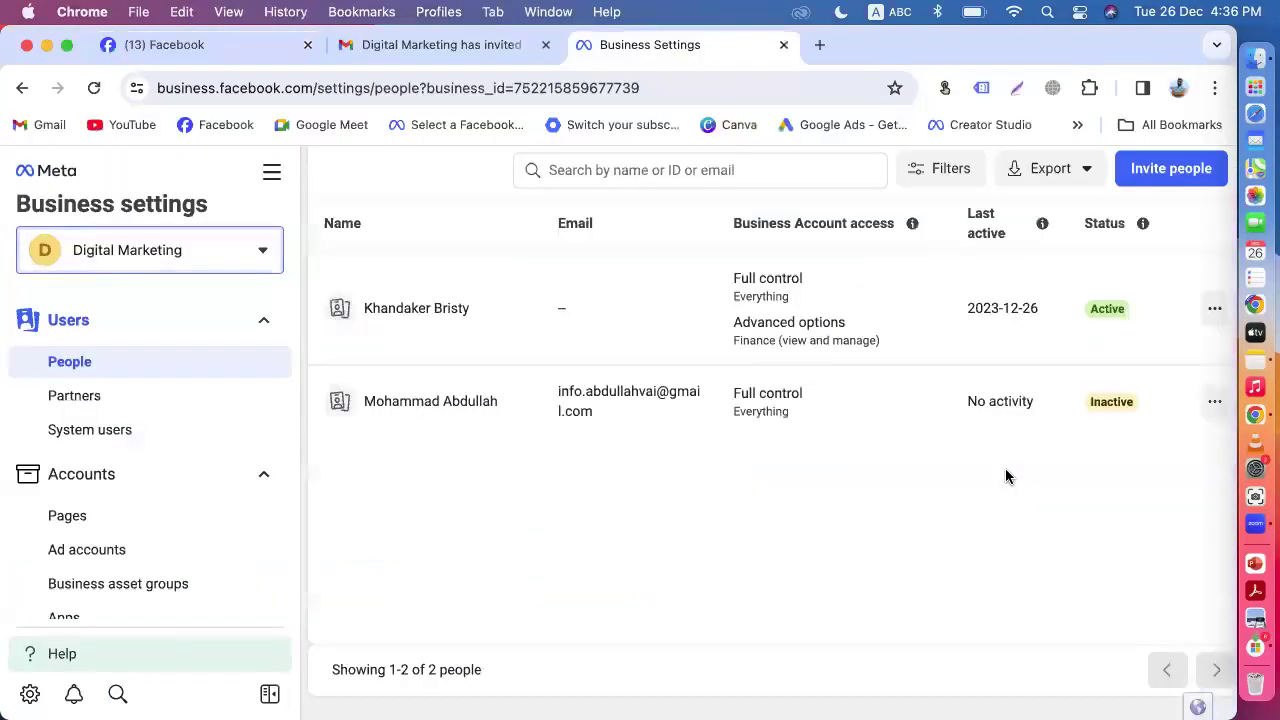
{"action": "left_click", "coordinate": [820, 45]}
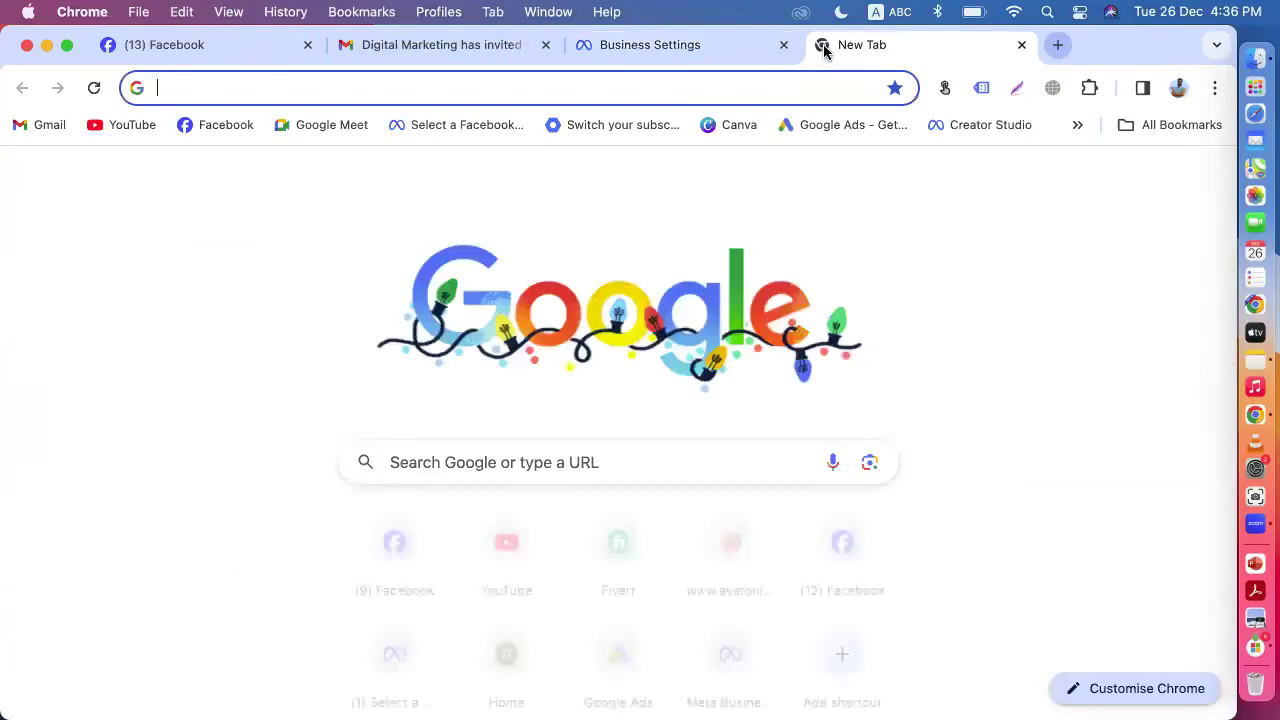
{"action": "key", "text": "super+v"}
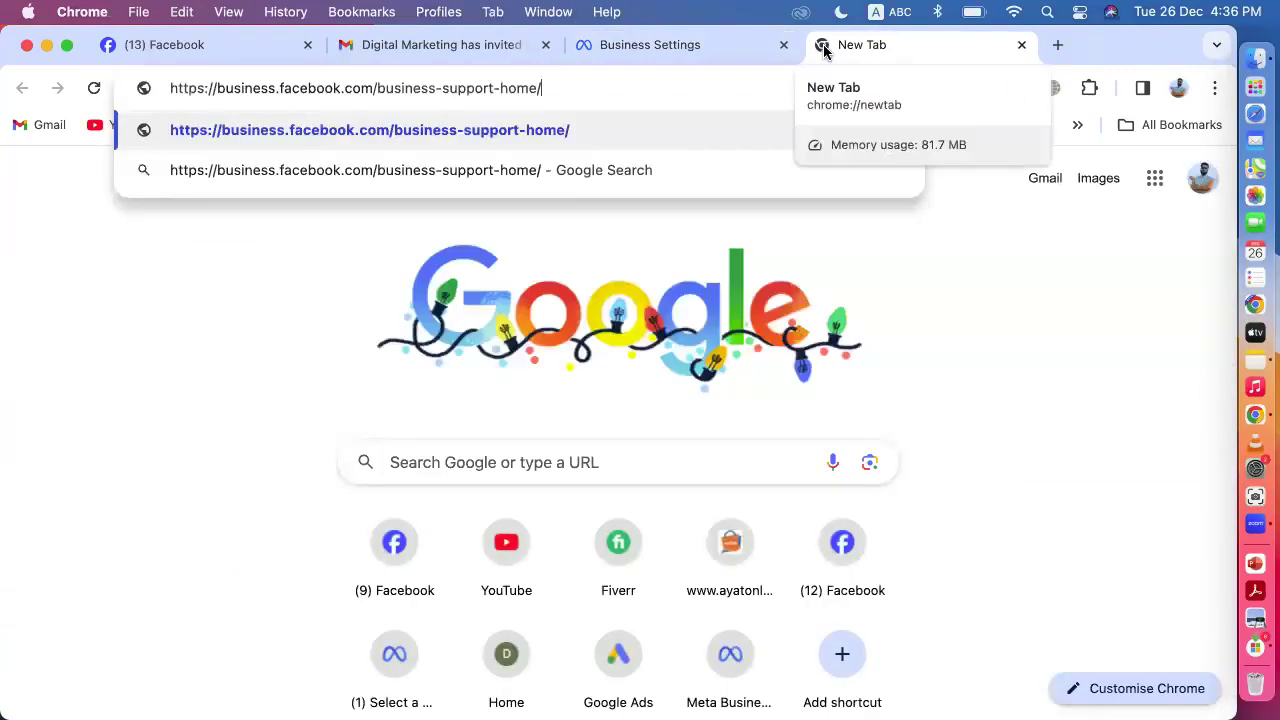
{"action": "key", "text": "Return"}
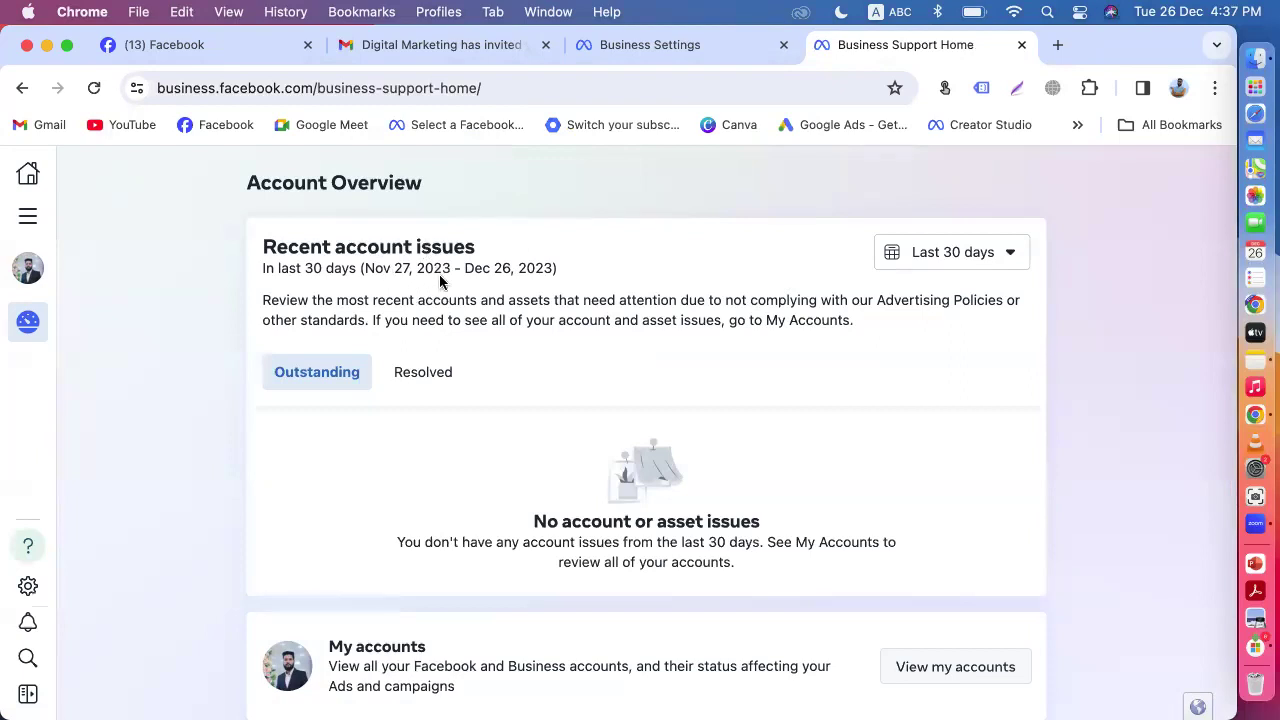
{"action": "scroll", "coordinate": [587, 367], "scroll_direction": "down", "scroll_amount": 5}
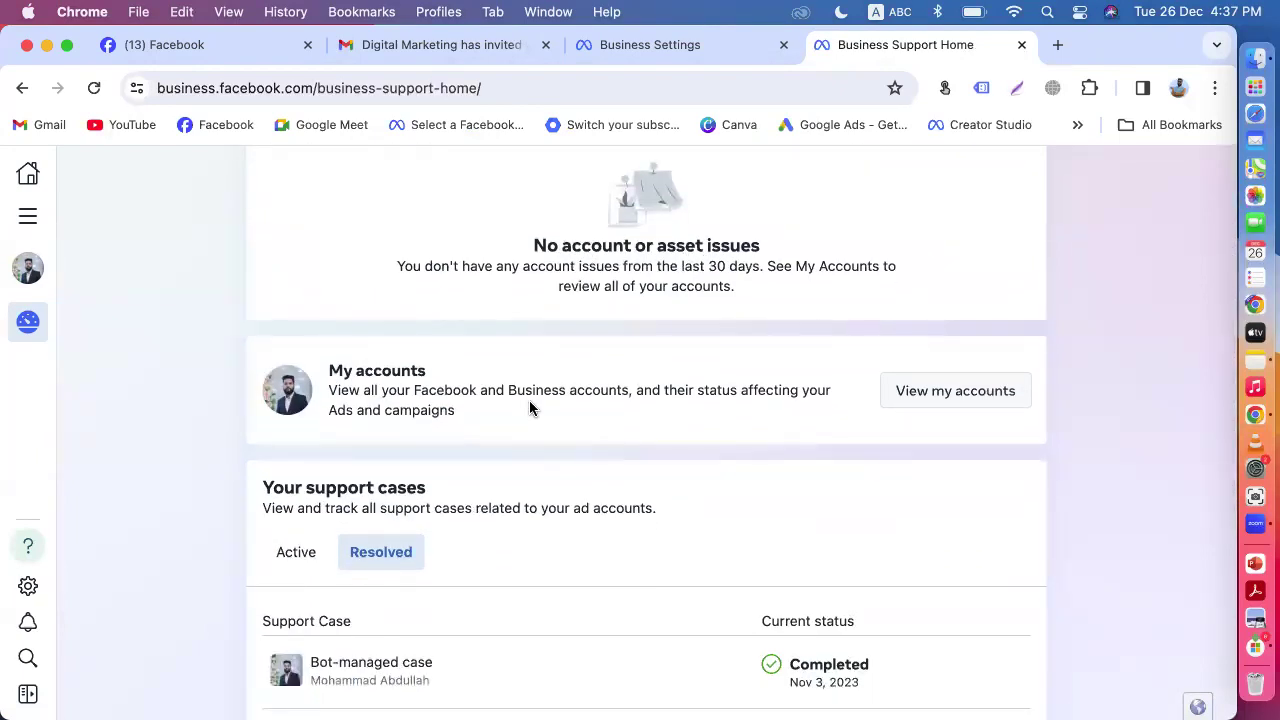
{"action": "scroll", "coordinate": [520, 407], "scroll_direction": "down", "scroll_amount": 4}
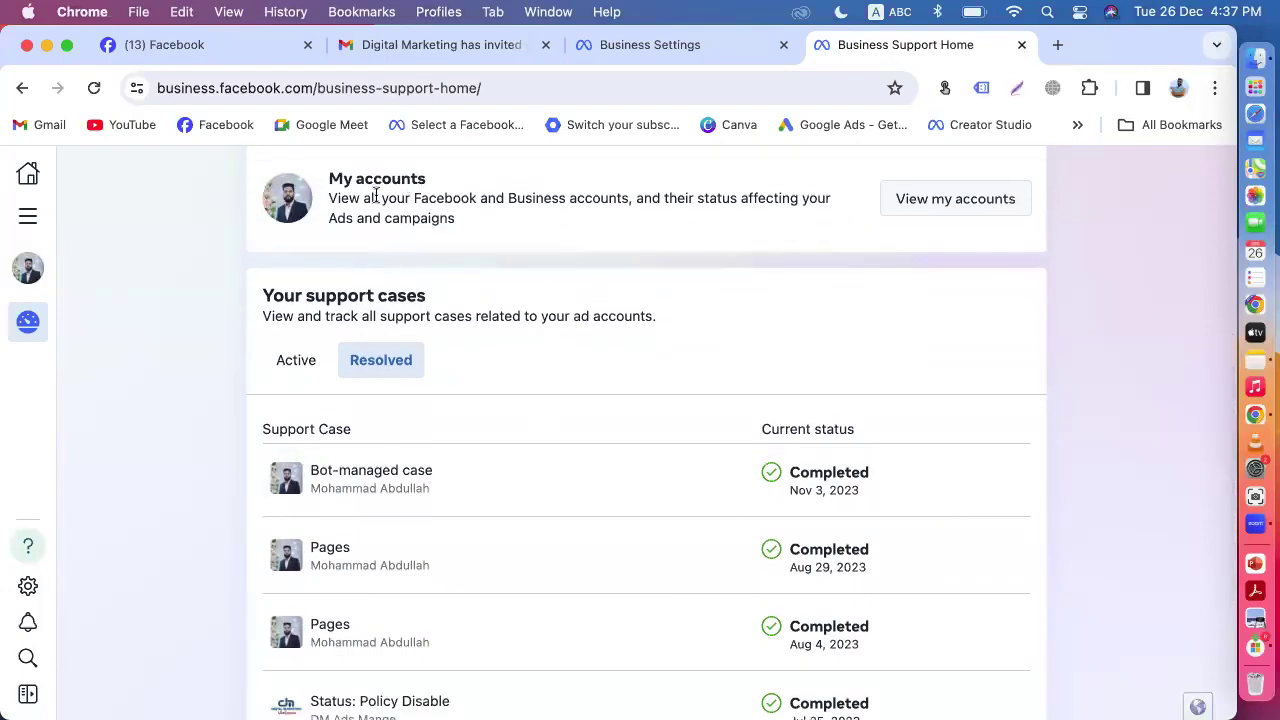
Open the overview of all accounts, briefly checking Business Settings before returning to Business Support Home
{"action": "left_click", "coordinate": [919, 212]}
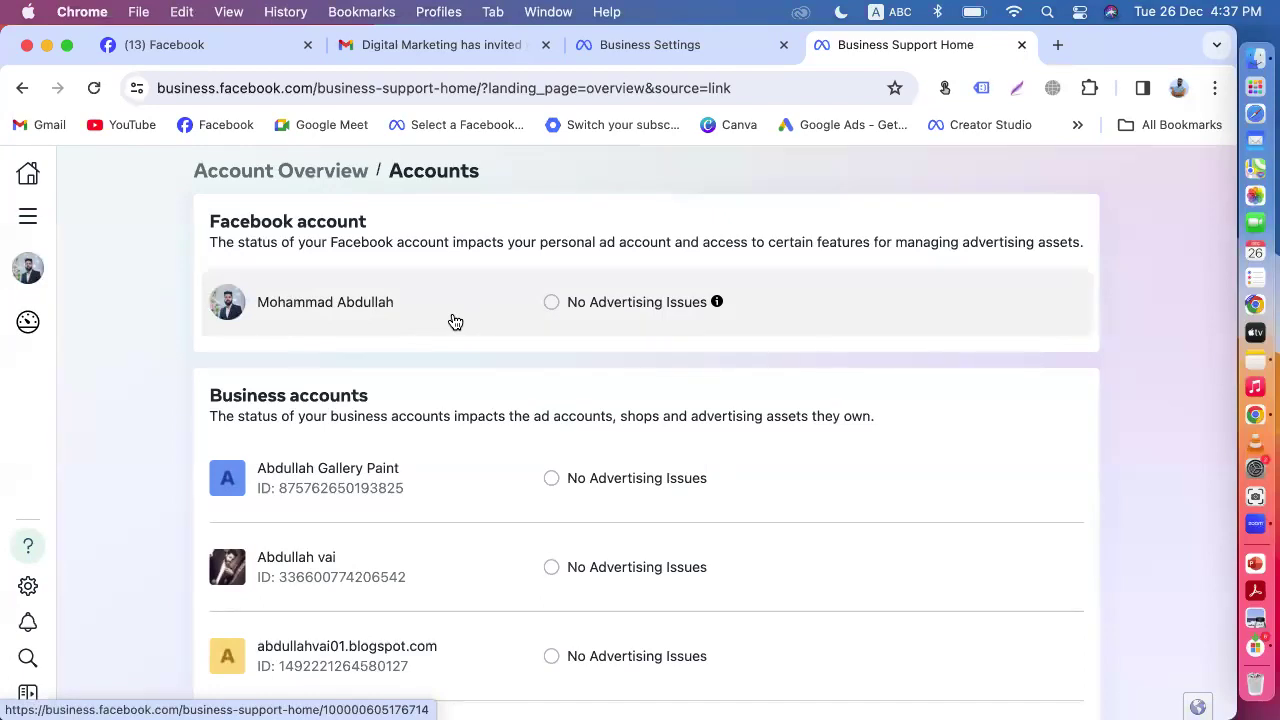
{"action": "left_click", "coordinate": [620, 45]}
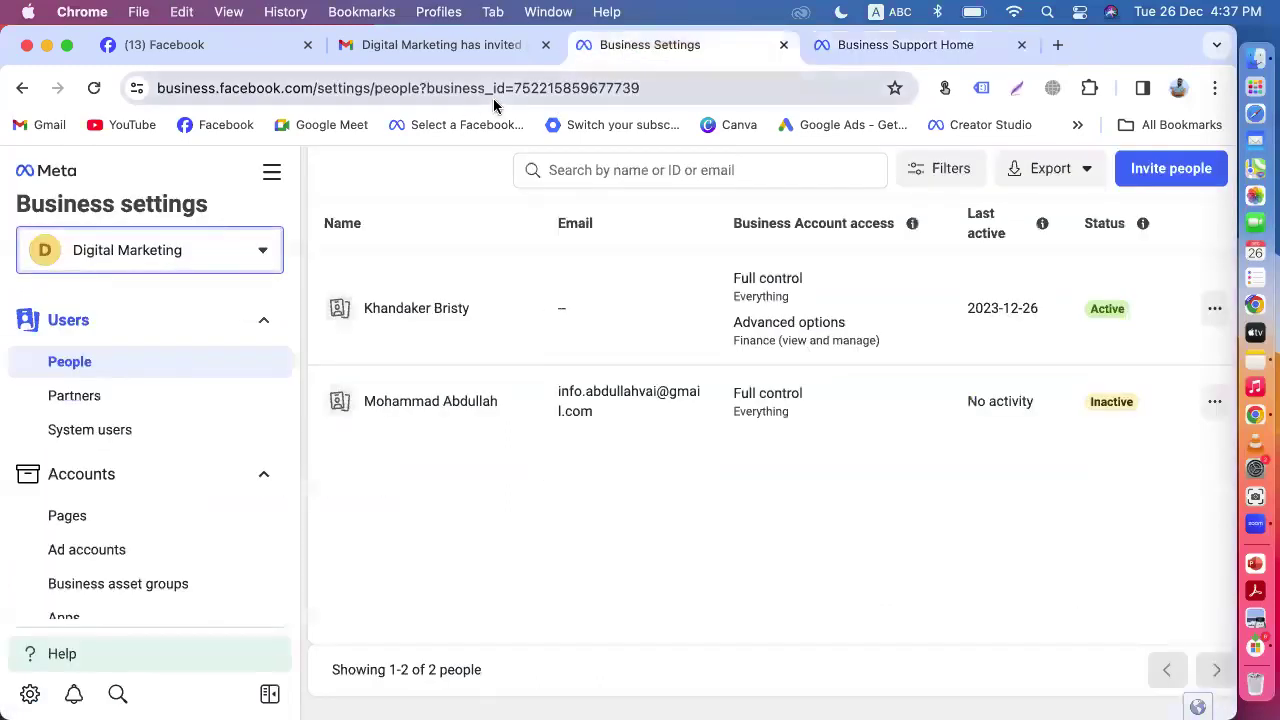
{"action": "left_click", "coordinate": [840, 45]}
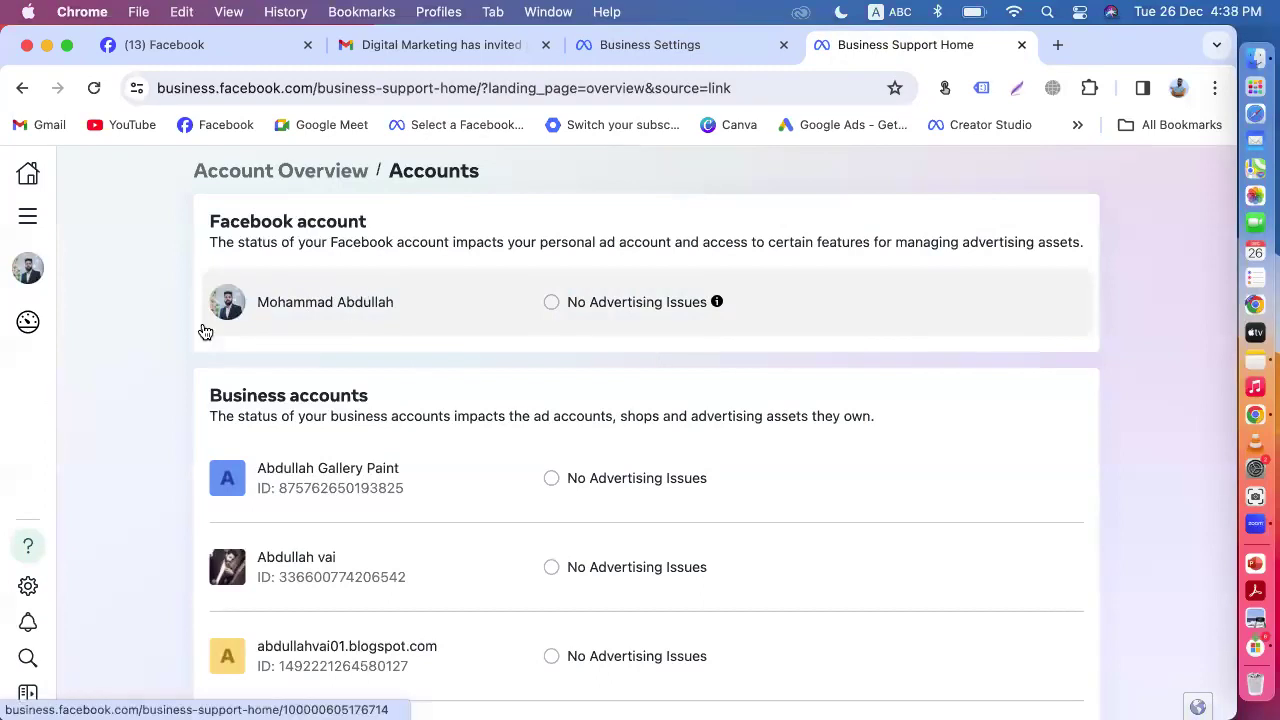
Browse the list of business accounts in the account switcher
{"action": "left_click", "coordinate": [15, 281]}
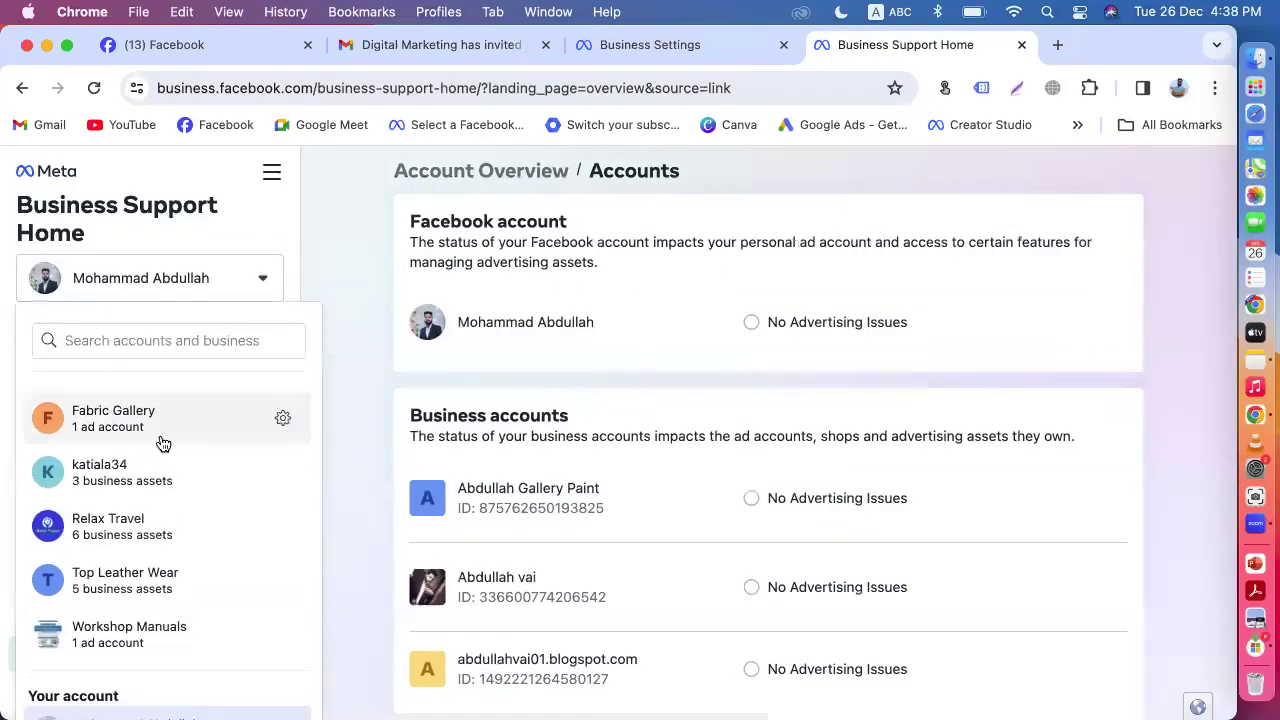
{"action": "scroll", "coordinate": [107, 493], "scroll_direction": "down", "scroll_amount": 3}
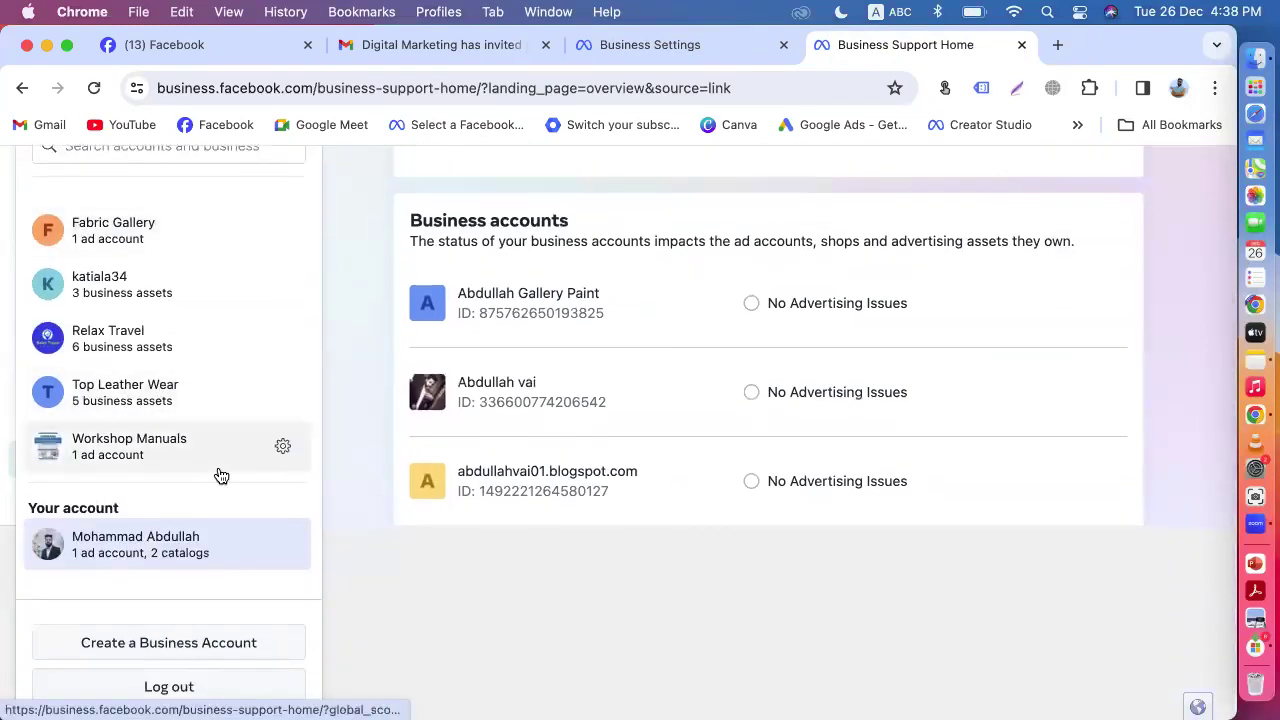
{"action": "scroll", "coordinate": [221, 476], "scroll_direction": "up", "scroll_amount": 5}
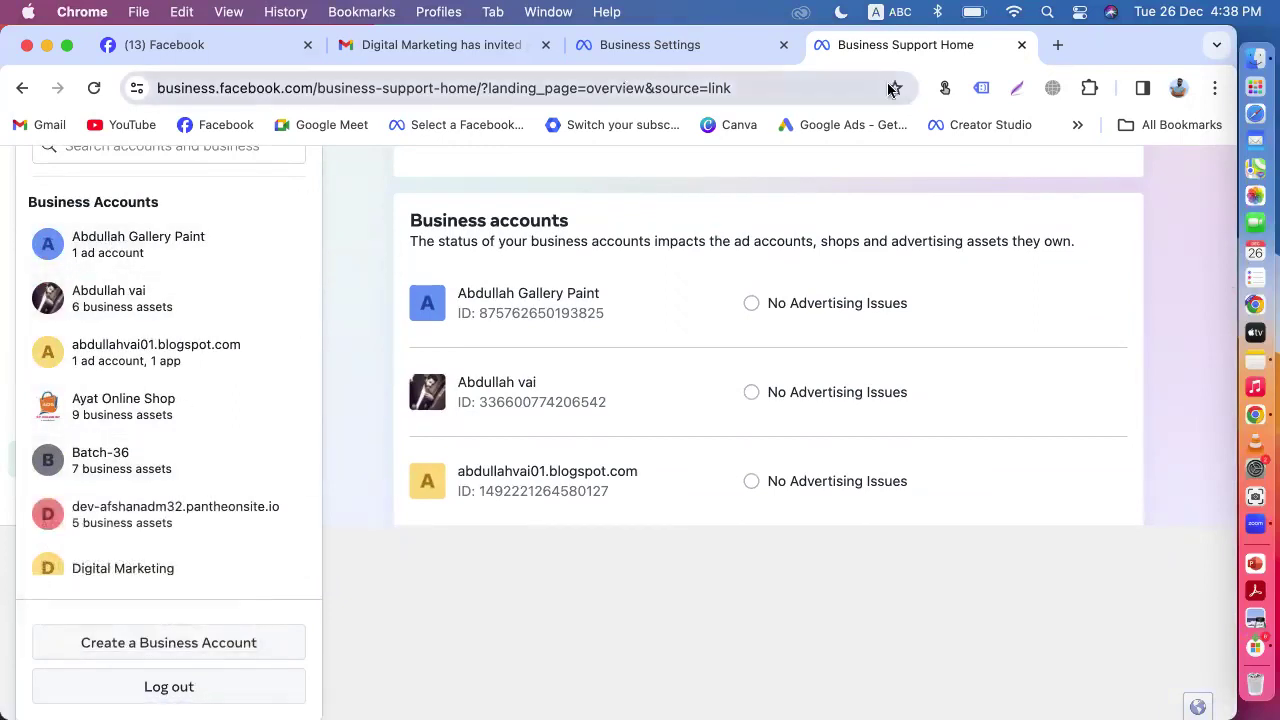
Close the Facebook tab and switch to the Chrome profile that holds DMLC Agency
{"action": "left_click", "coordinate": [307, 45]}
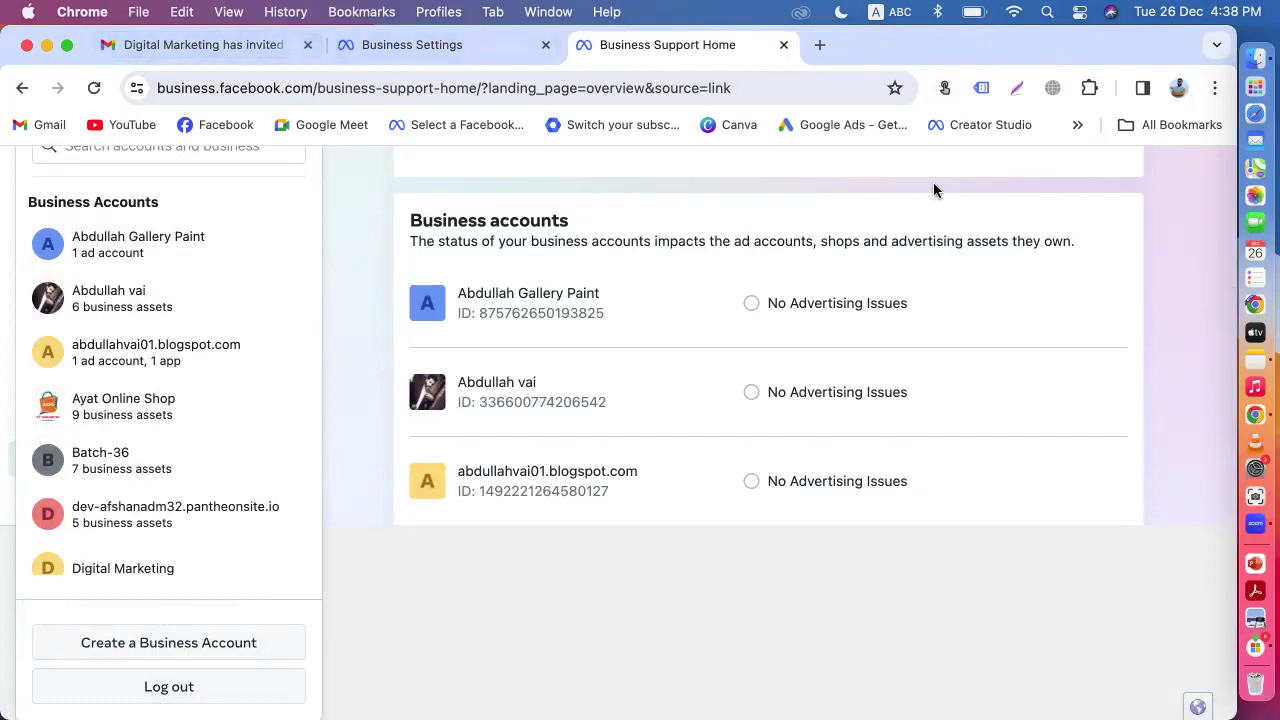
{"action": "left_click", "coordinate": [1178, 88]}
{"action": "scroll", "coordinate": [1005, 498], "scroll_direction": "down", "scroll_amount": 2}
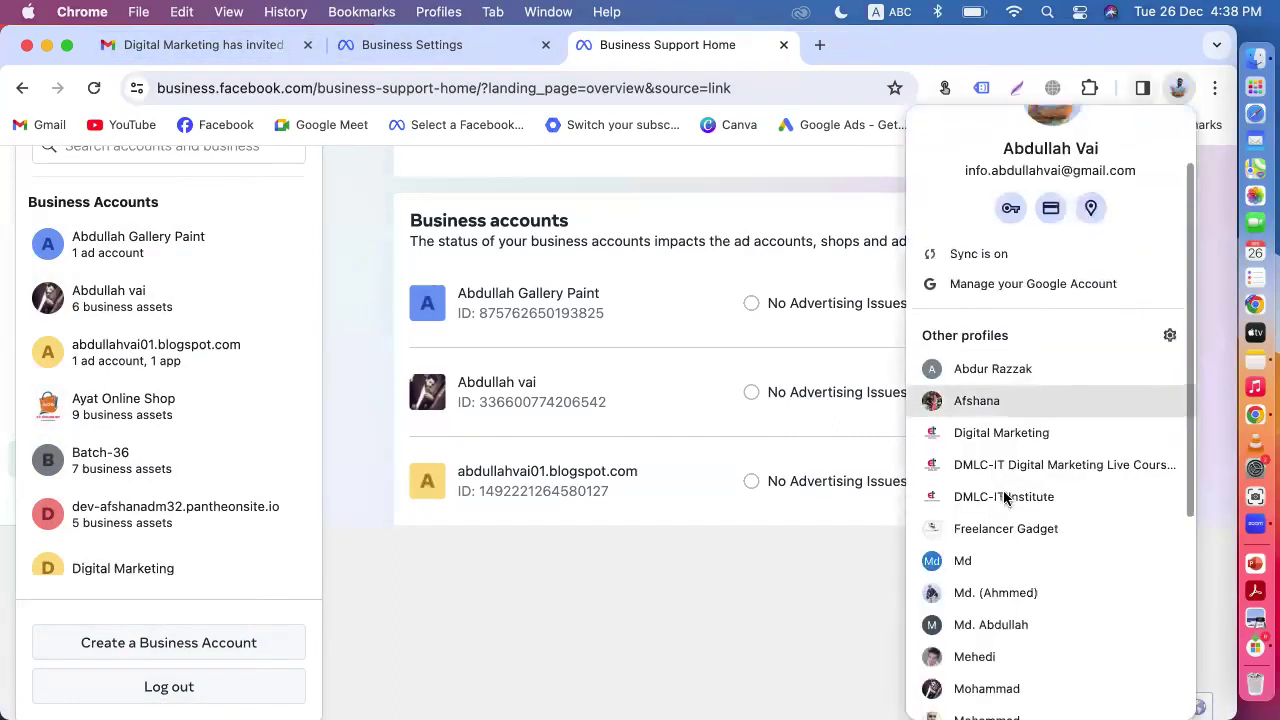
{"action": "scroll", "coordinate": [995, 510], "scroll_direction": "down", "scroll_amount": 3}
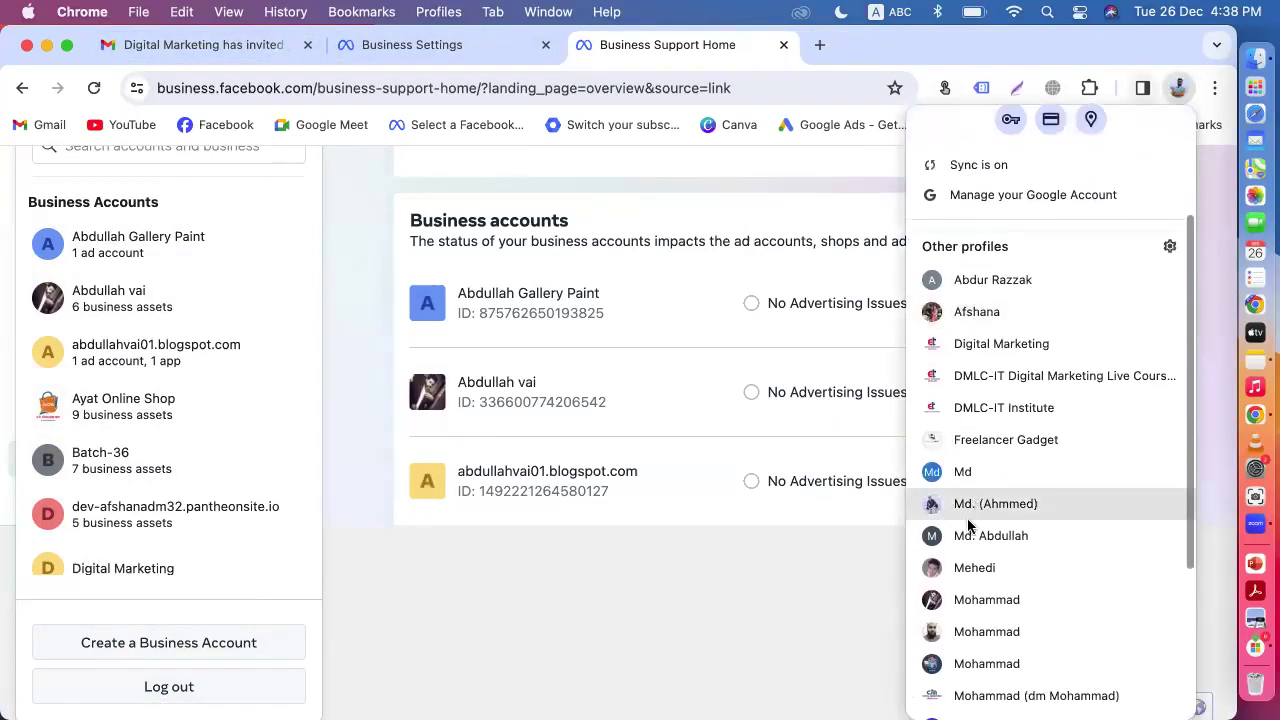
{"action": "left_click", "coordinate": [980, 440]}
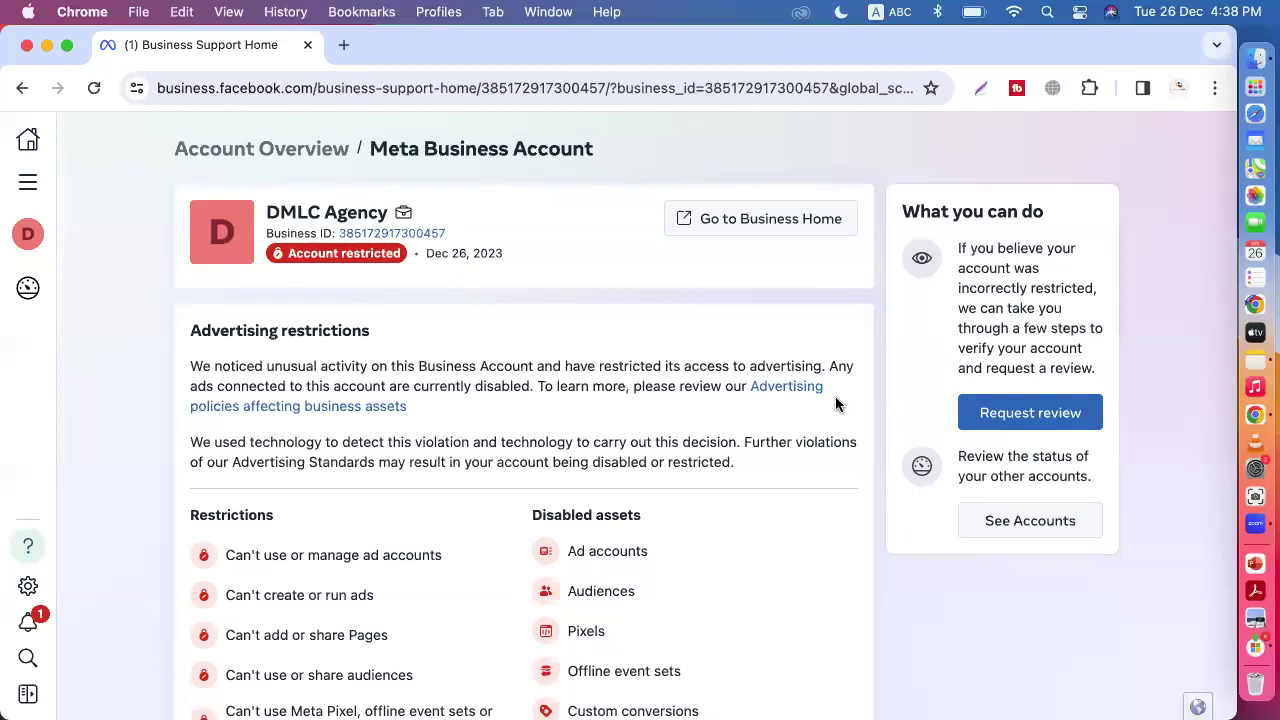
Request a review for the restricted DMLC Agency account and confirm it in the modal
{"action": "left_click", "coordinate": [1020, 426]}
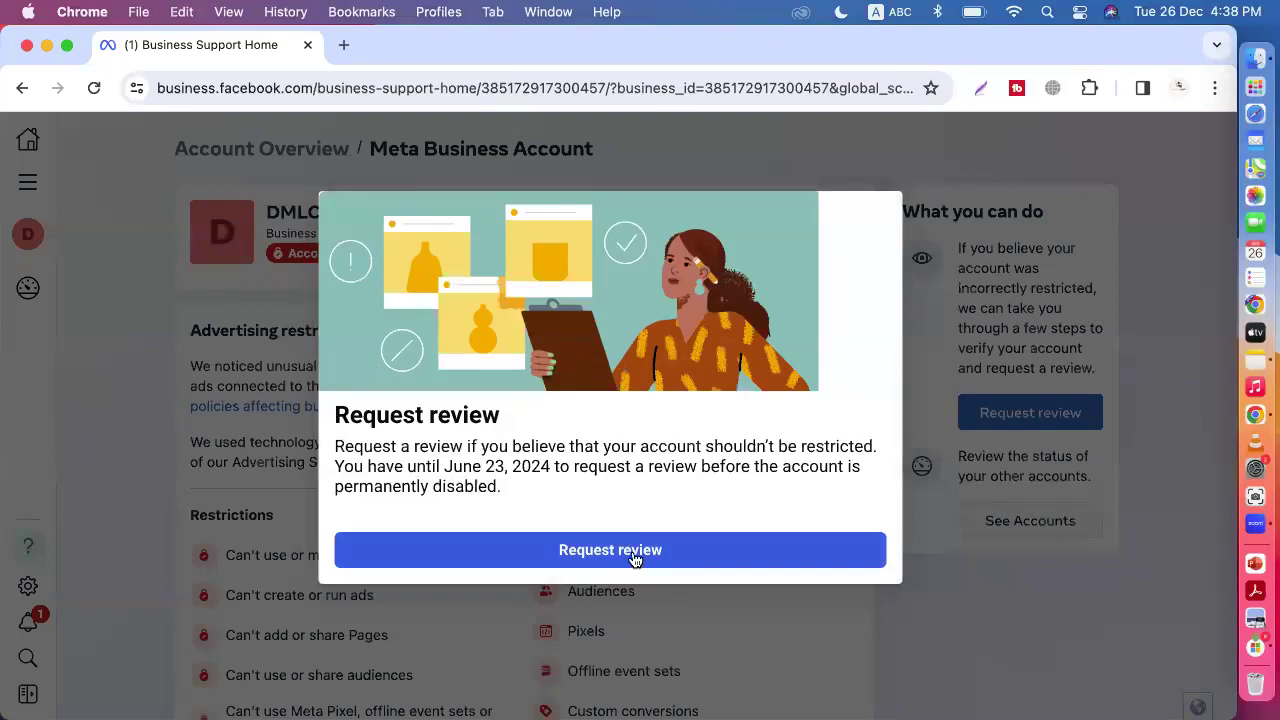
{"action": "left_click", "coordinate": [632, 557]}
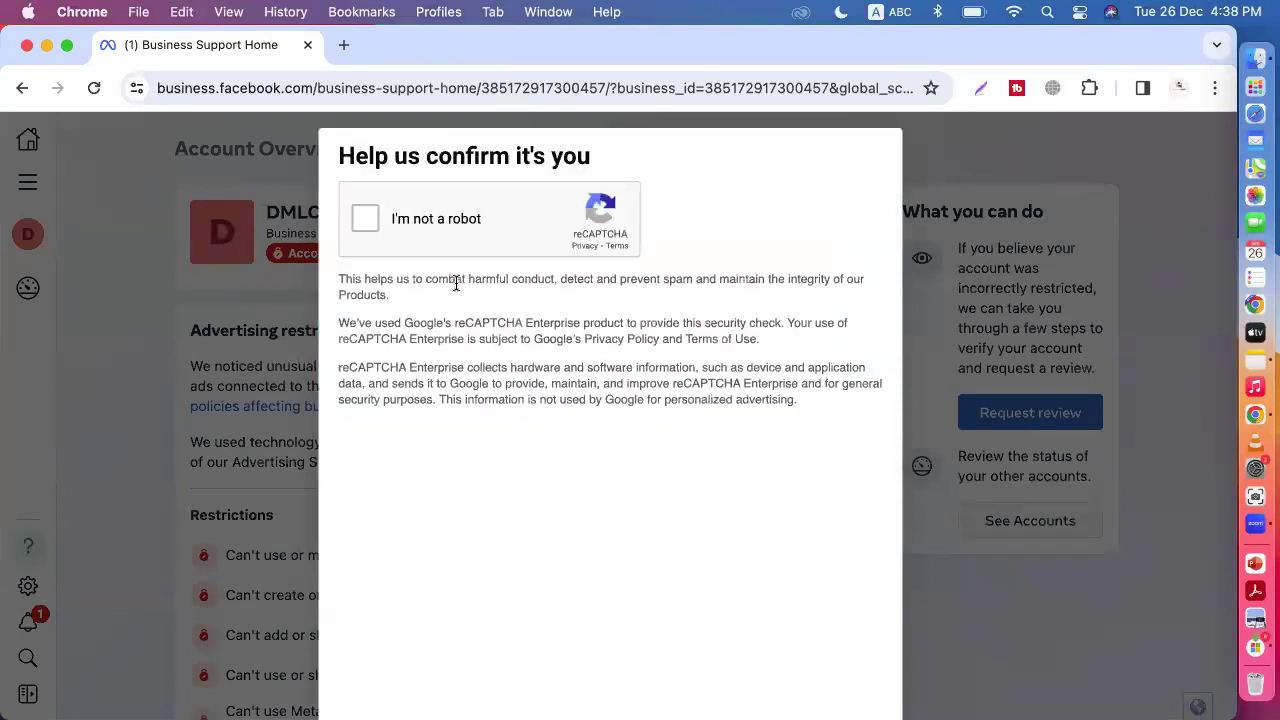
Tick I'm not a robot, select the five bus tiles and verify the reCAPTCHA
{"action": "left_click", "coordinate": [364, 222]}
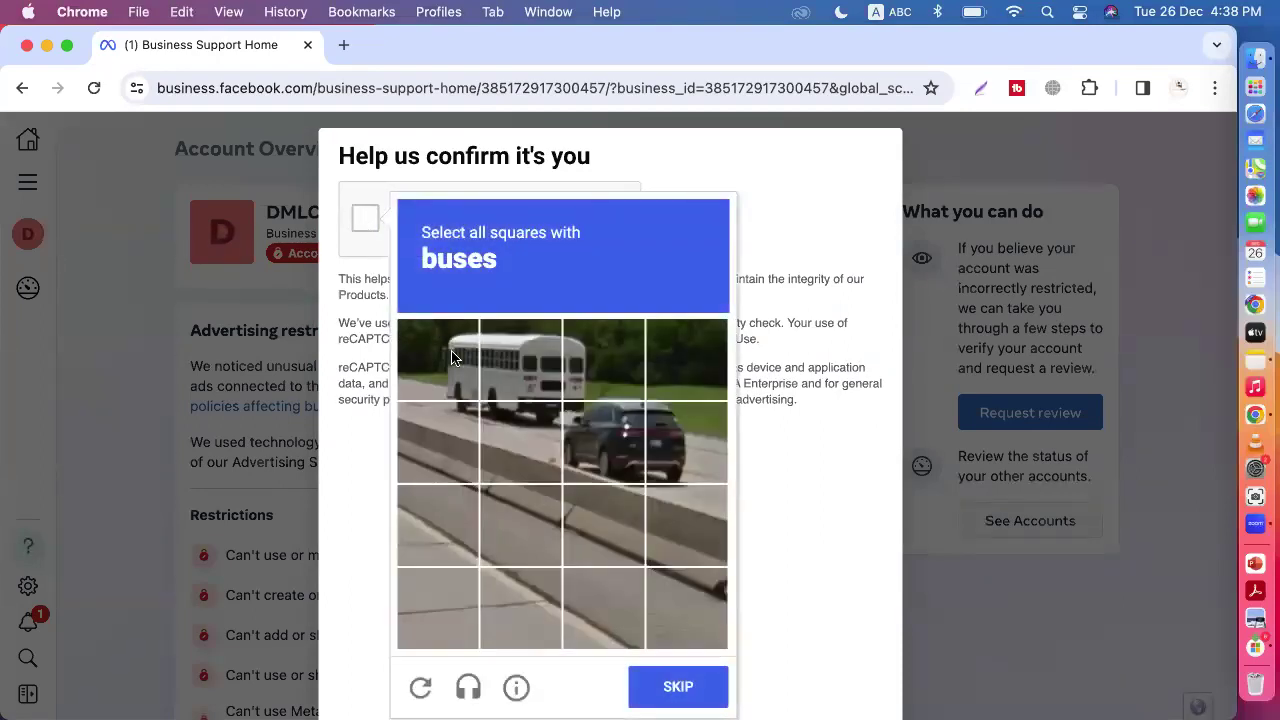
{"action": "left_click", "coordinate": [455, 359]}
{"action": "left_click", "coordinate": [512, 357]}
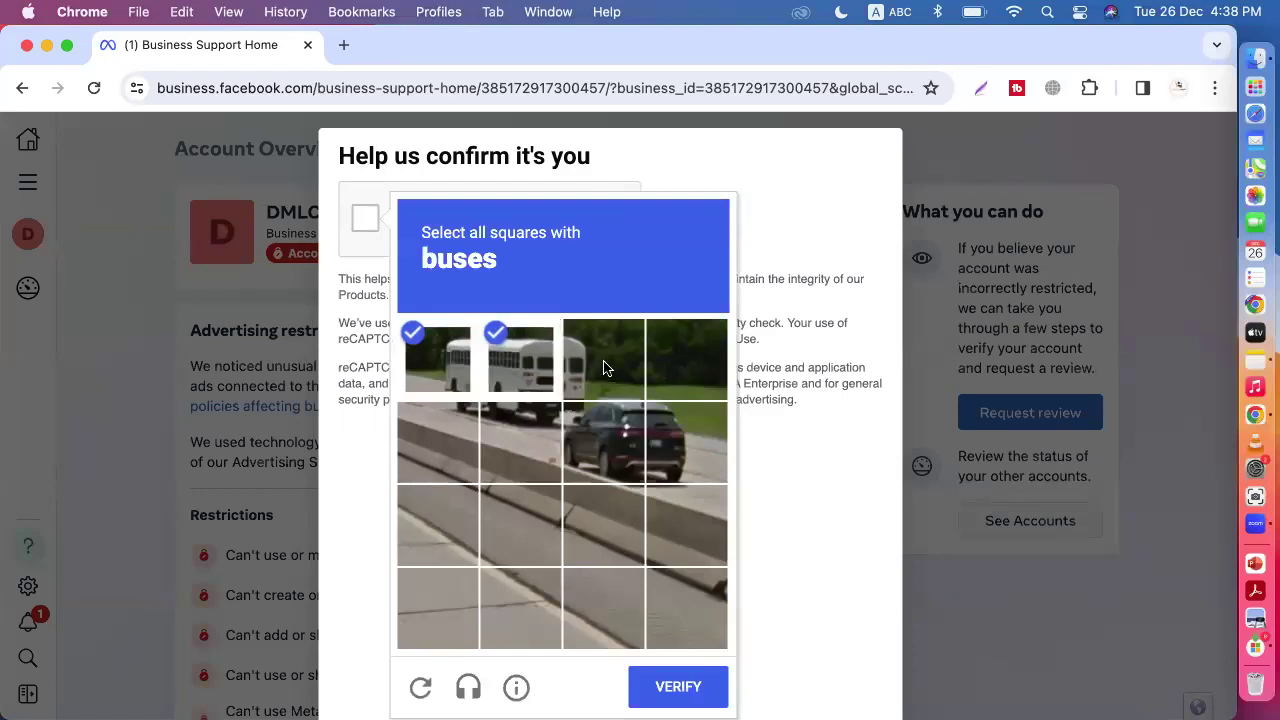
{"action": "left_click", "coordinate": [607, 368]}
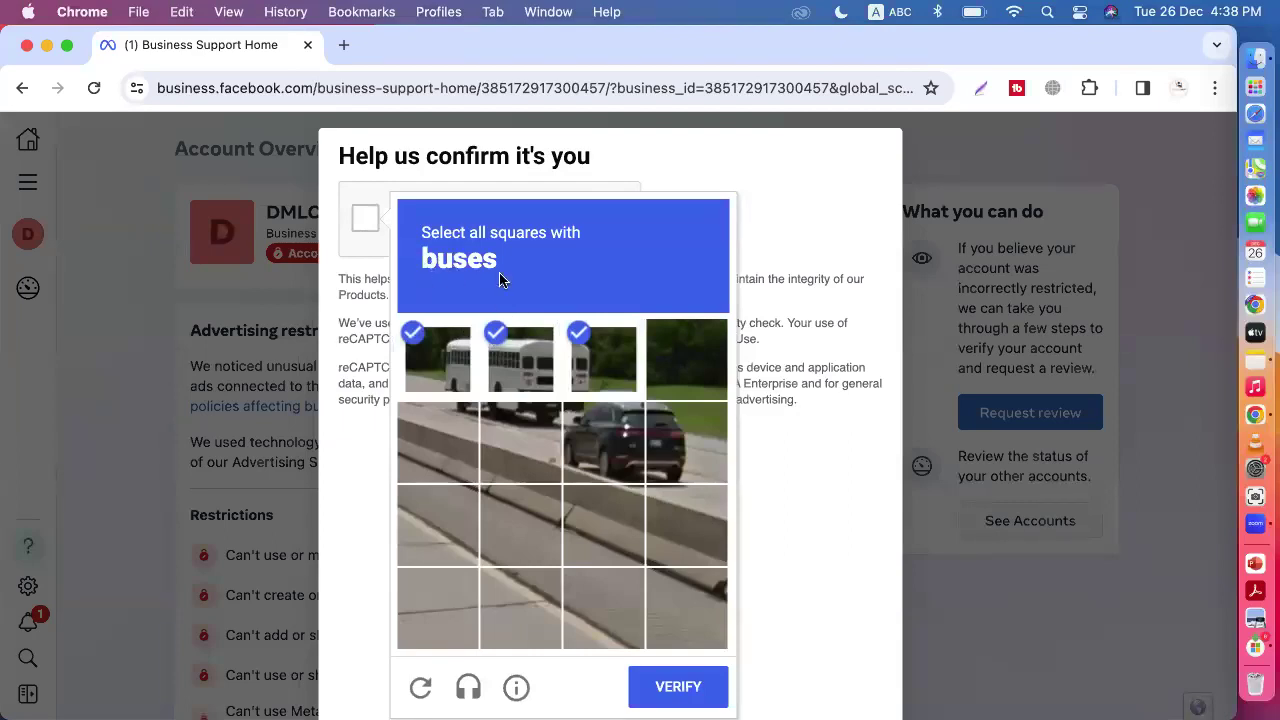
{"action": "left_click", "coordinate": [509, 438]}
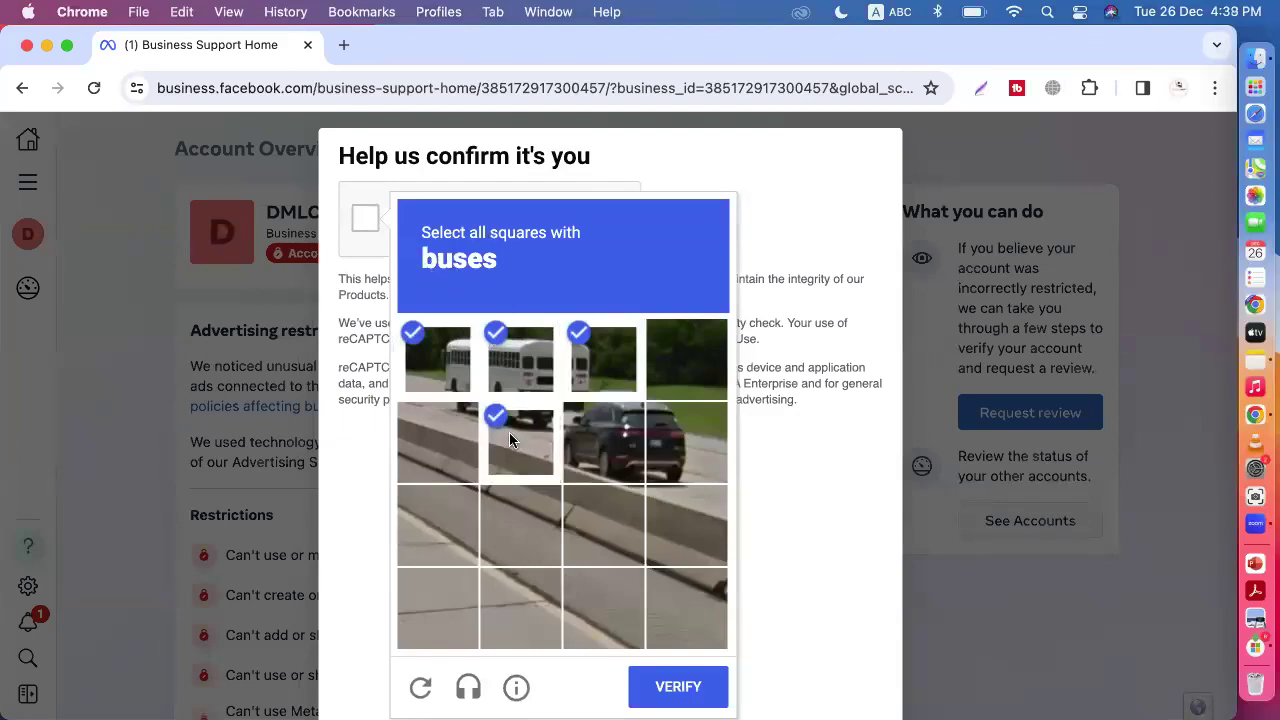
{"action": "left_click", "coordinate": [434, 416]}
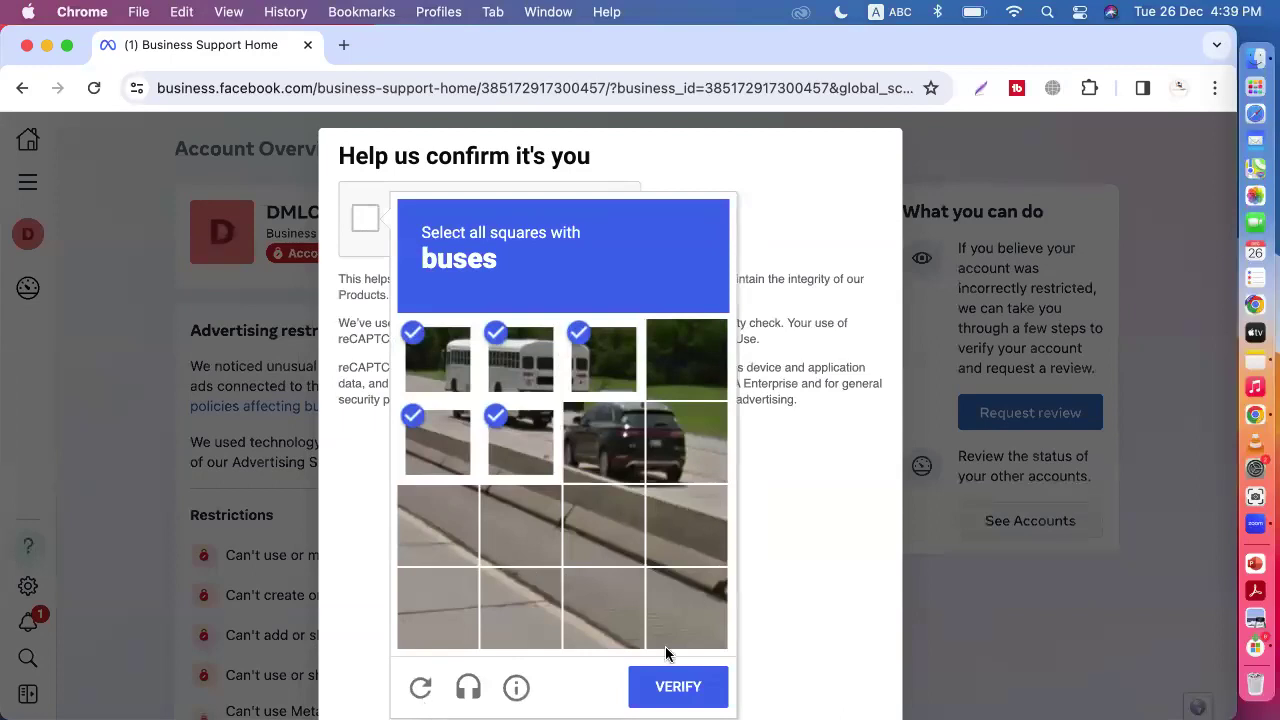
{"action": "left_click", "coordinate": [667, 690]}
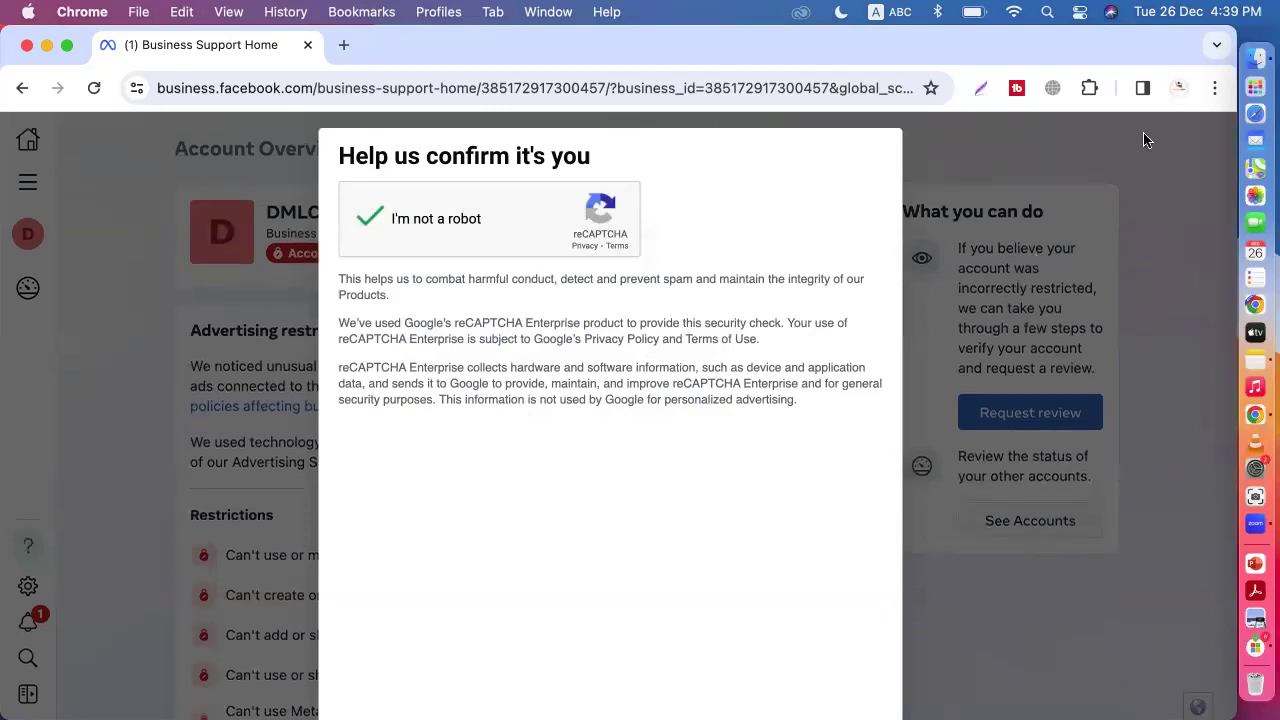
Zoom Chrome to 80%, redo the expired reCAPTCHA and continue to mobile number confirmation
{"action": "left_click", "coordinate": [1213, 88]}
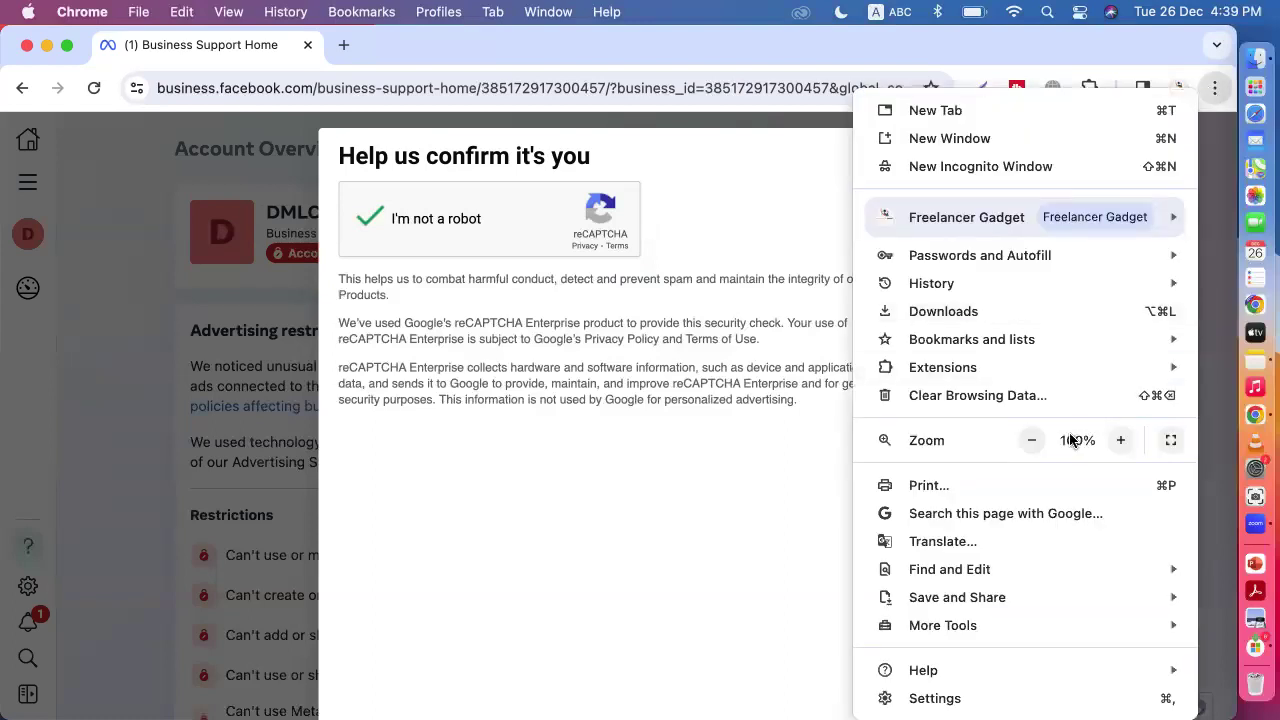
{"action": "left_click", "coordinate": [1032, 440]}
{"action": "left_click", "coordinate": [1032, 440]}
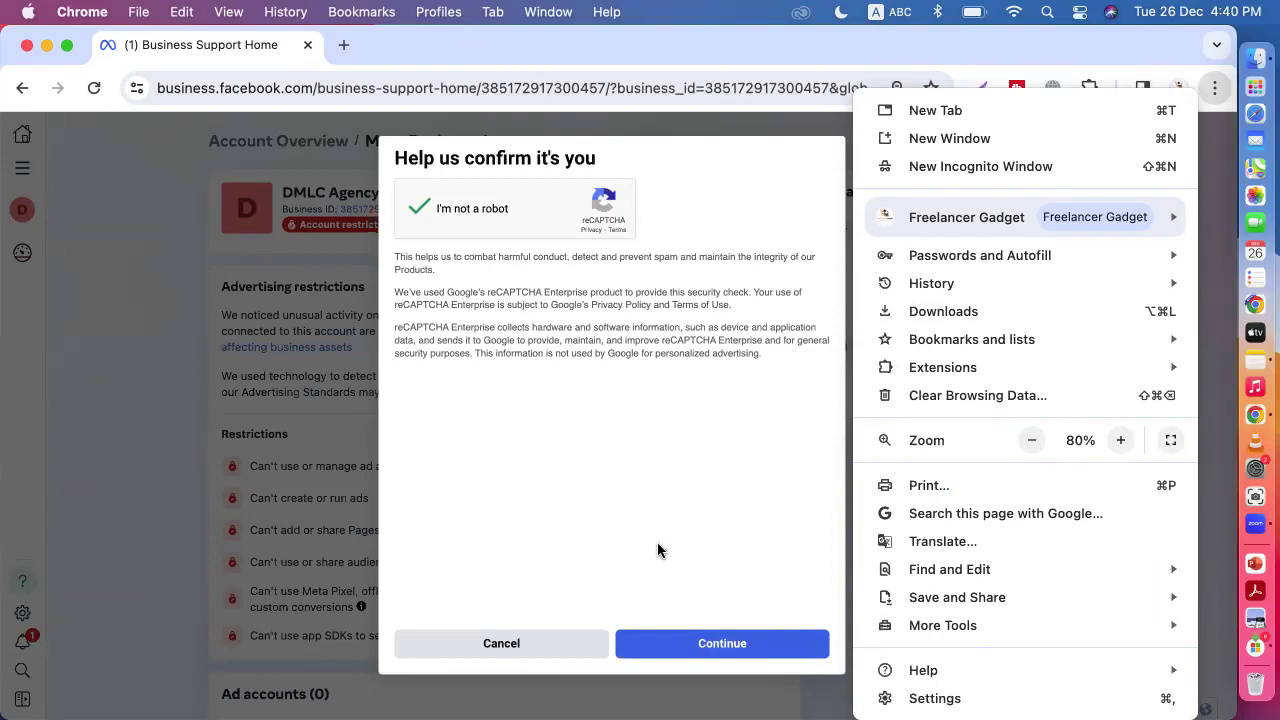
{"action": "left_click", "coordinate": [675, 650]}
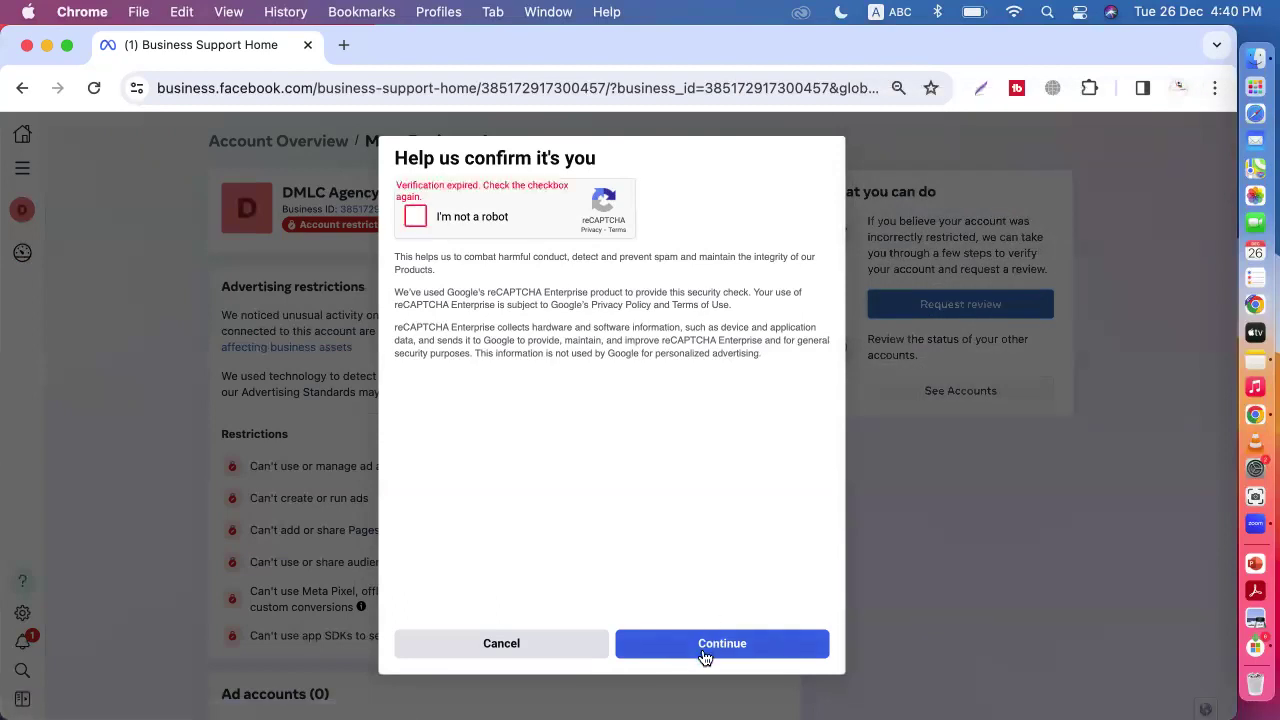
{"action": "left_click", "coordinate": [418, 217]}
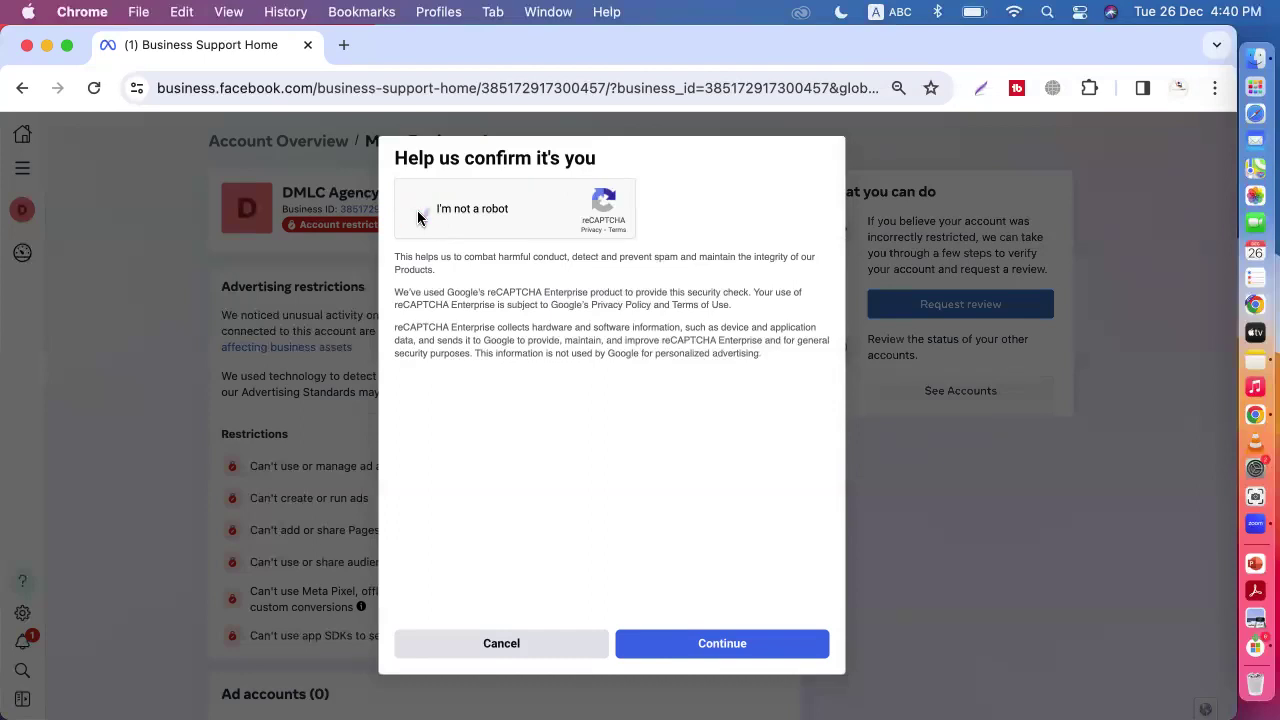
{"action": "left_click", "coordinate": [726, 642]}
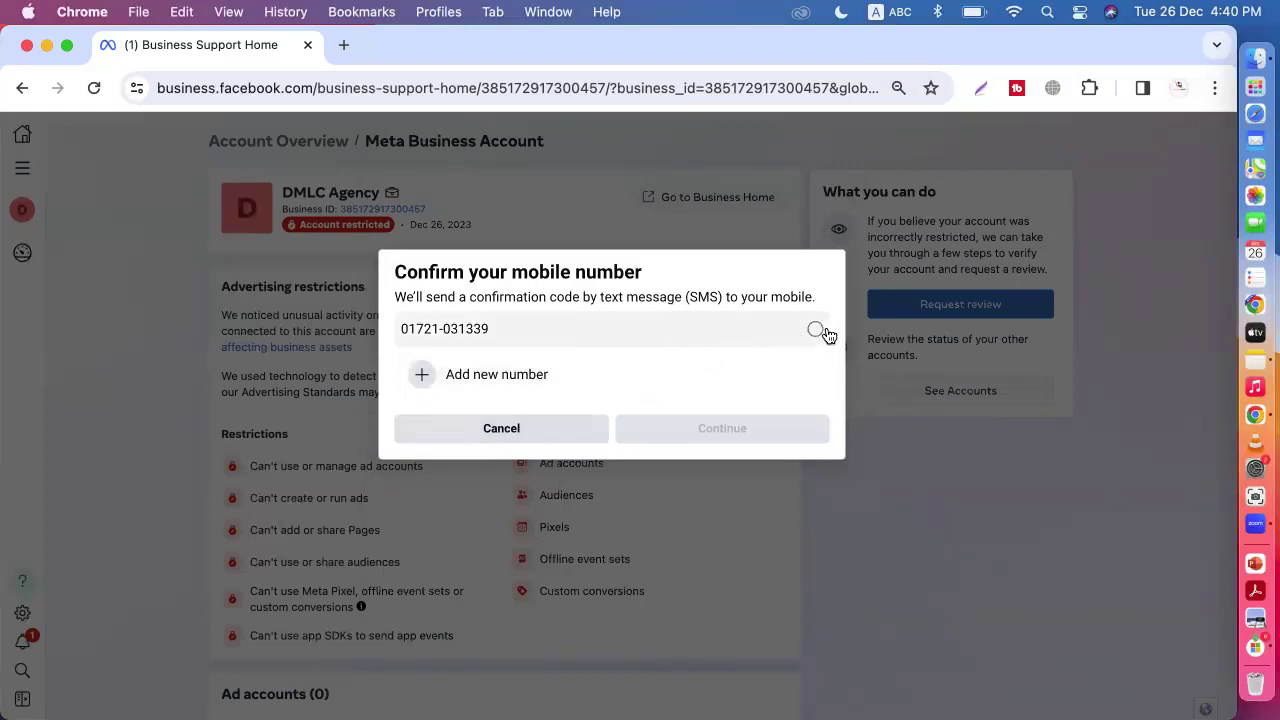
Add a new Bangladesh (+880) mobile number by entering its digits
{"action": "left_click", "coordinate": [517, 376]}
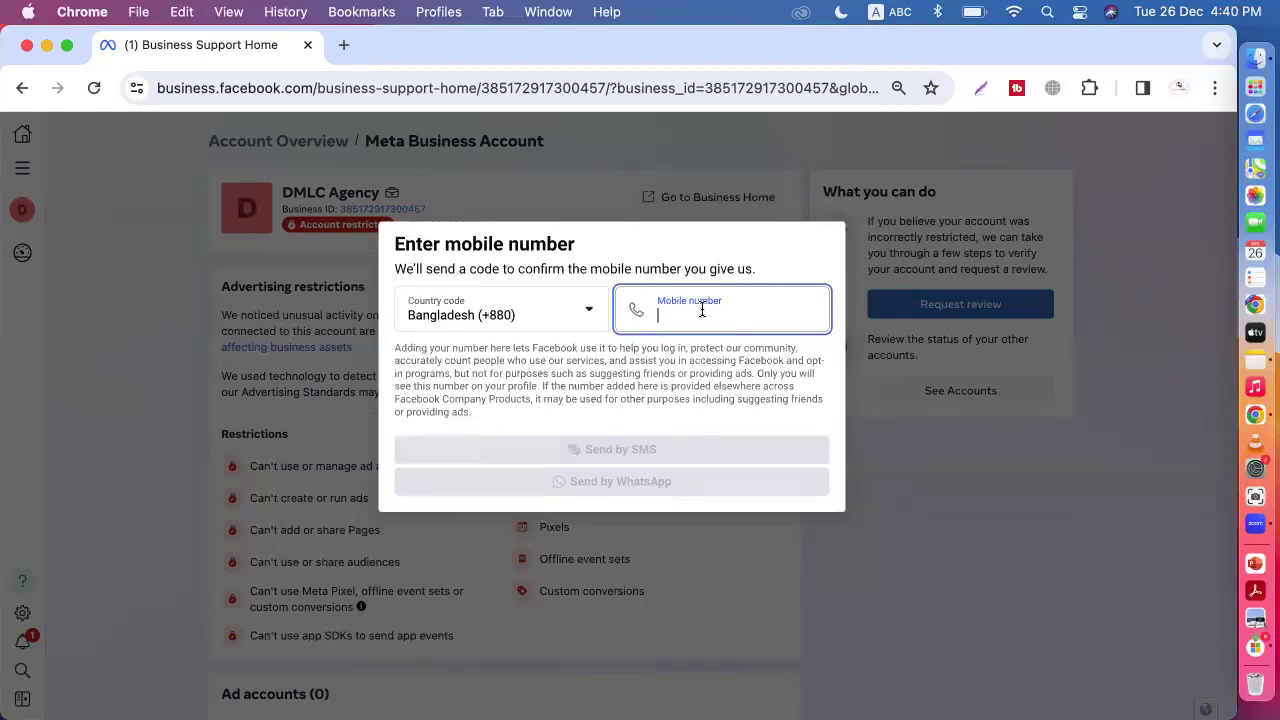
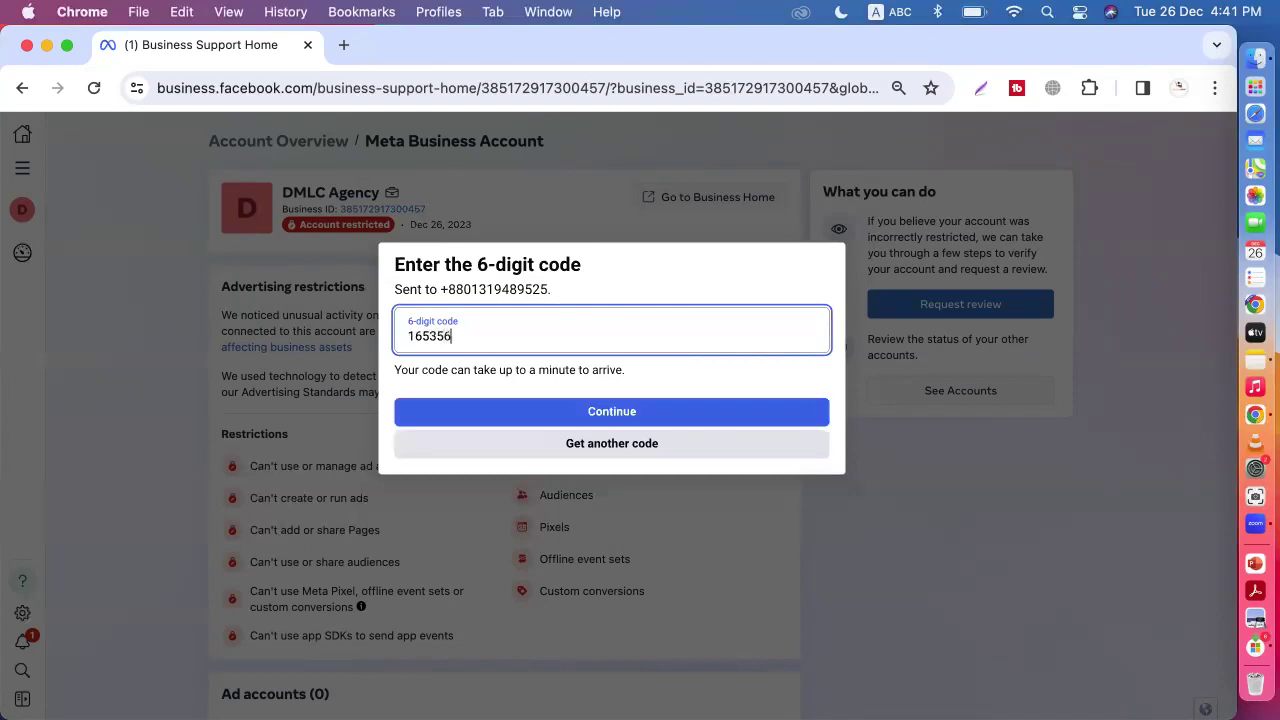
Enter the received 6-digit SMS confirmation code and continue
{"action": "left_click", "coordinate": [556, 413]}
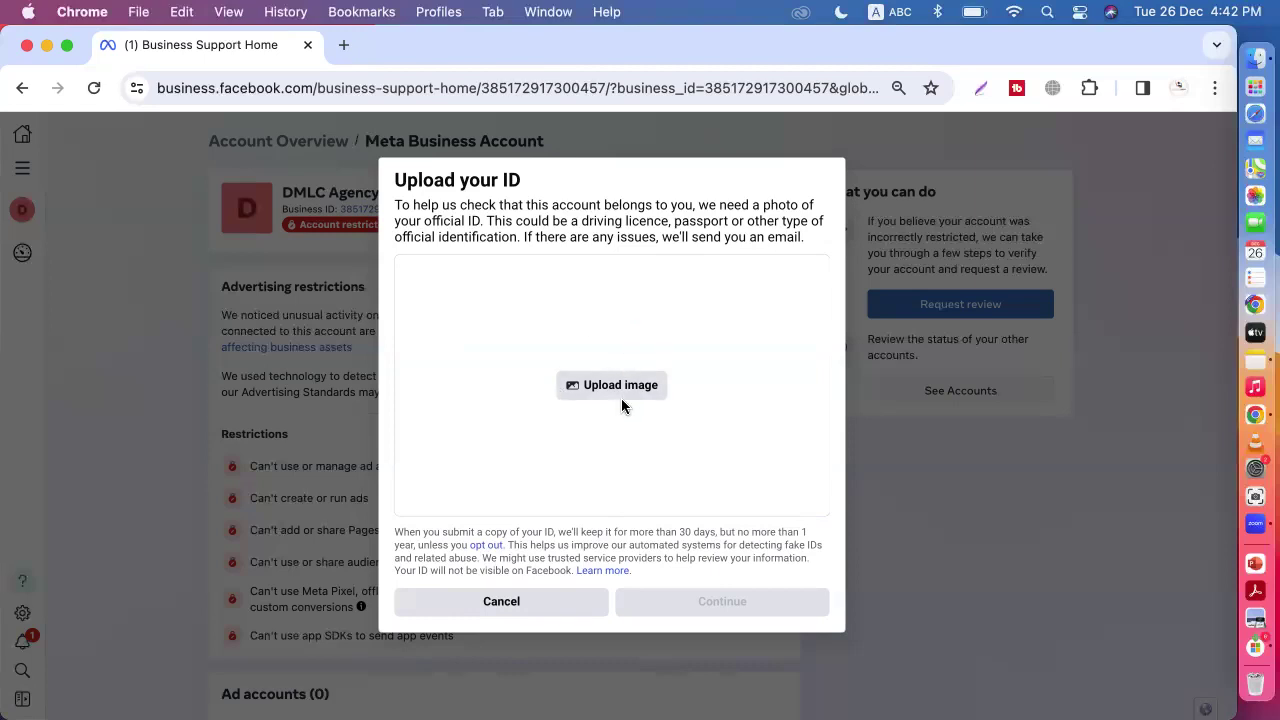
Attach the national ID front photo from the ID folder in Downloads
{"action": "left_click", "coordinate": [603, 394]}
{"action": "scroll", "coordinate": [240, 460], "scroll_direction": "down", "scroll_amount": 2}
{"action": "scroll", "coordinate": [240, 458], "scroll_direction": "down", "scroll_amount": 10}
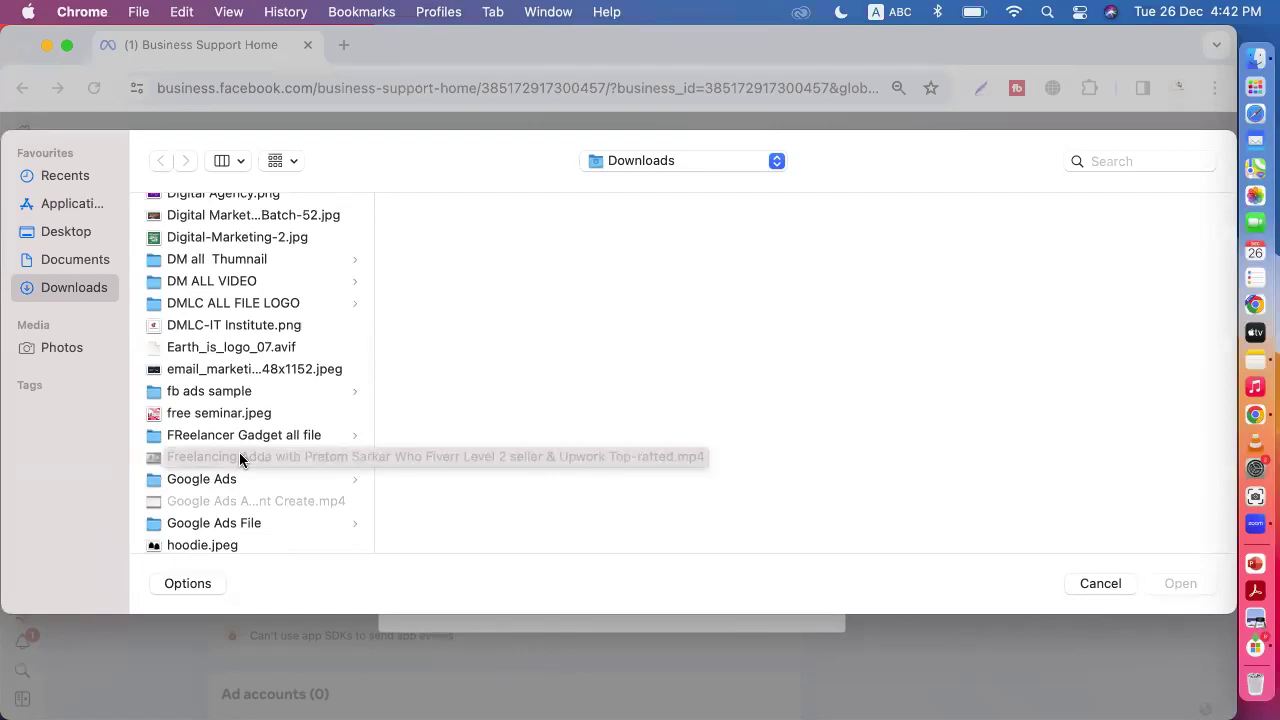
{"action": "scroll", "coordinate": [239, 452], "scroll_direction": "down", "scroll_amount": 10}
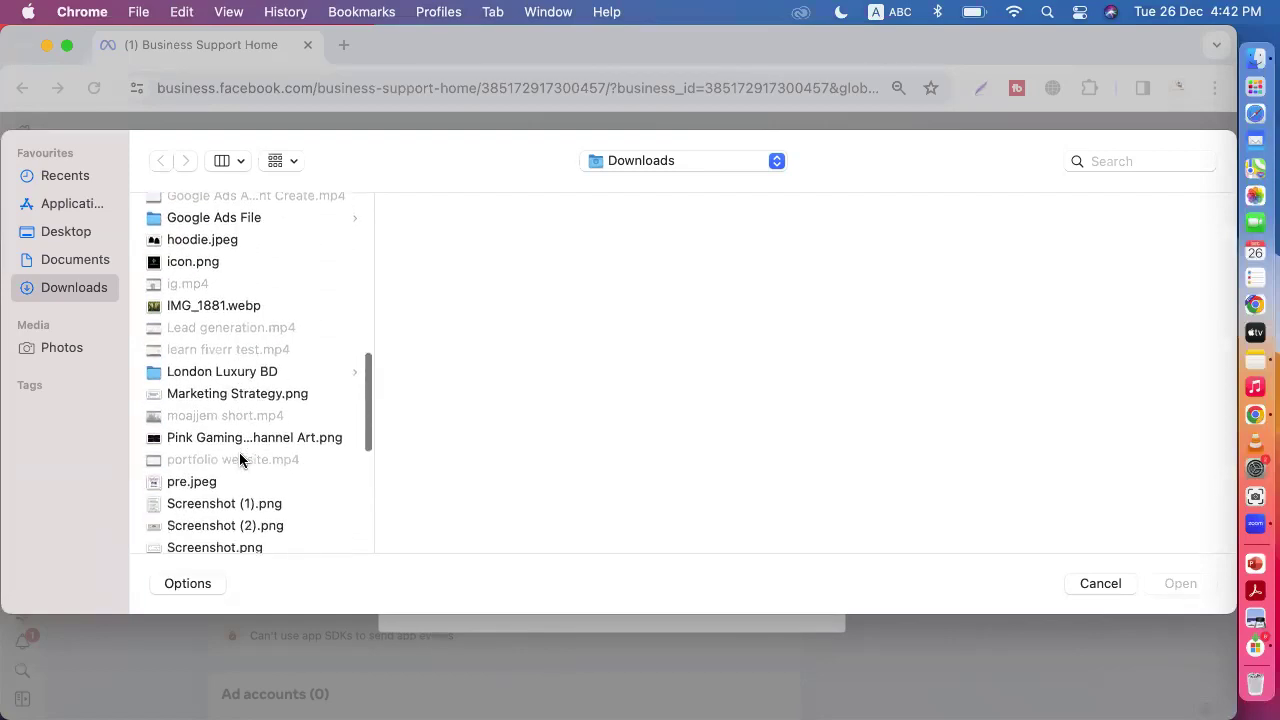
{"action": "scroll", "coordinate": [239, 455], "scroll_direction": "up", "scroll_amount": 10}
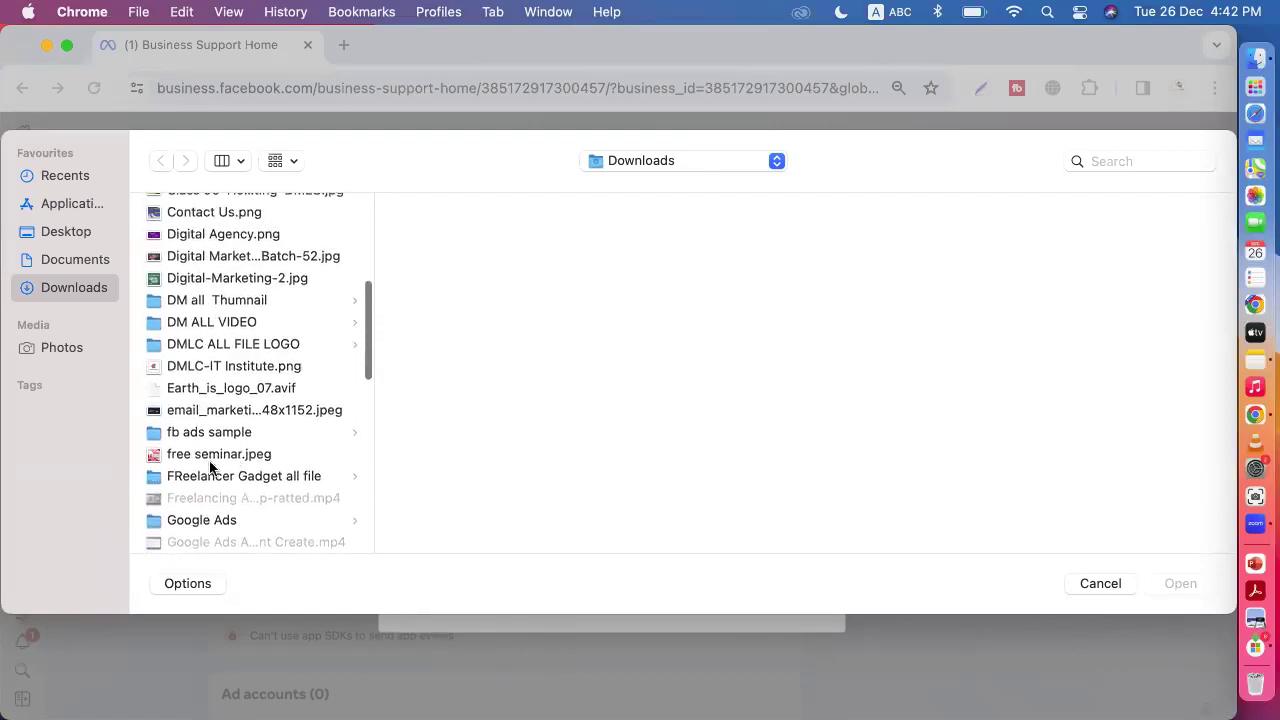
{"action": "scroll", "coordinate": [232, 382], "scroll_direction": "down", "scroll_amount": 1}
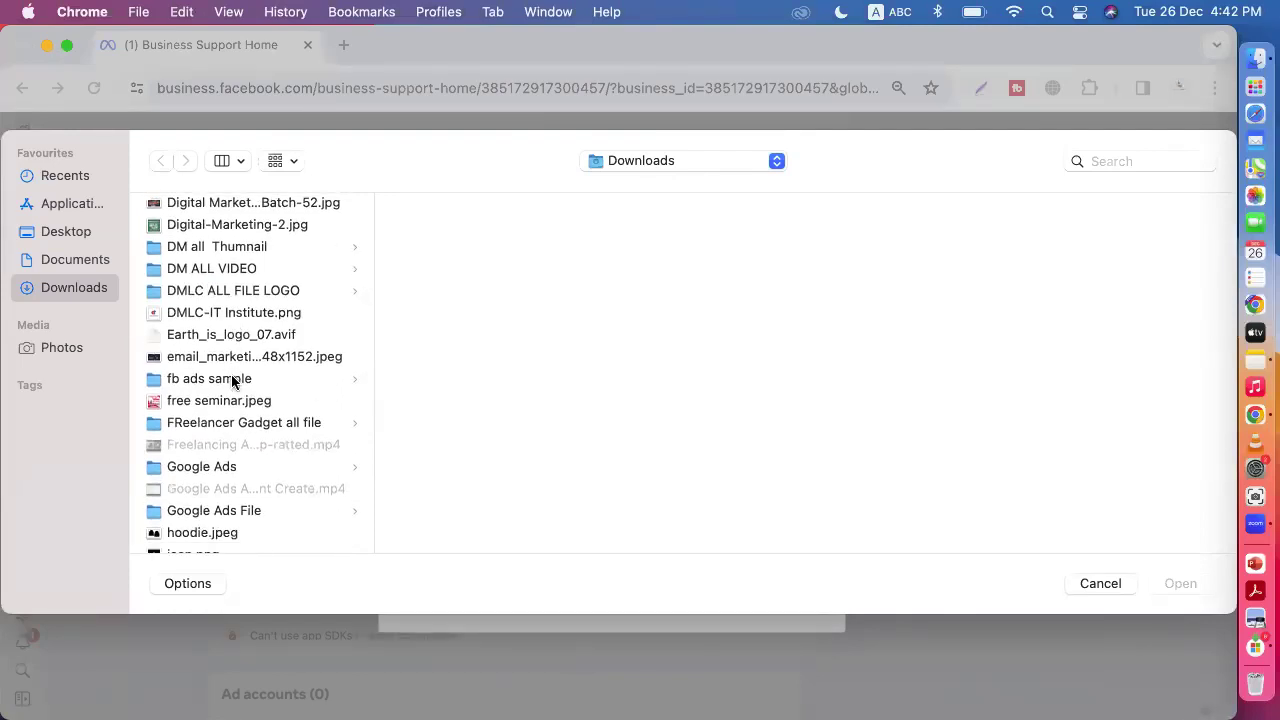
{"action": "scroll", "coordinate": [232, 381], "scroll_direction": "up", "scroll_amount": 3}
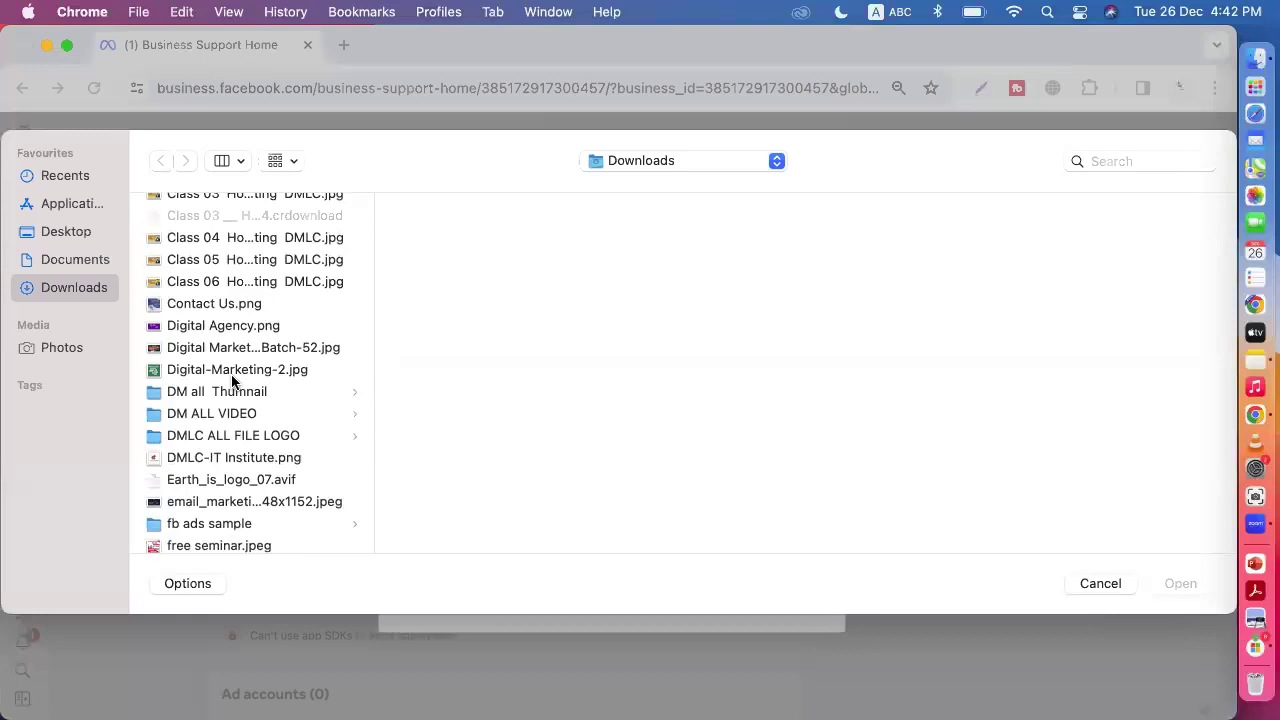
{"action": "scroll", "coordinate": [232, 381], "scroll_direction": "down", "scroll_amount": 10}
{"action": "scroll", "coordinate": [232, 381], "scroll_direction": "down", "scroll_amount": 8}
{"action": "scroll", "coordinate": [232, 381], "scroll_direction": "up", "scroll_amount": 3}
{"action": "scroll", "coordinate": [232, 381], "scroll_direction": "up", "scroll_amount": 15}
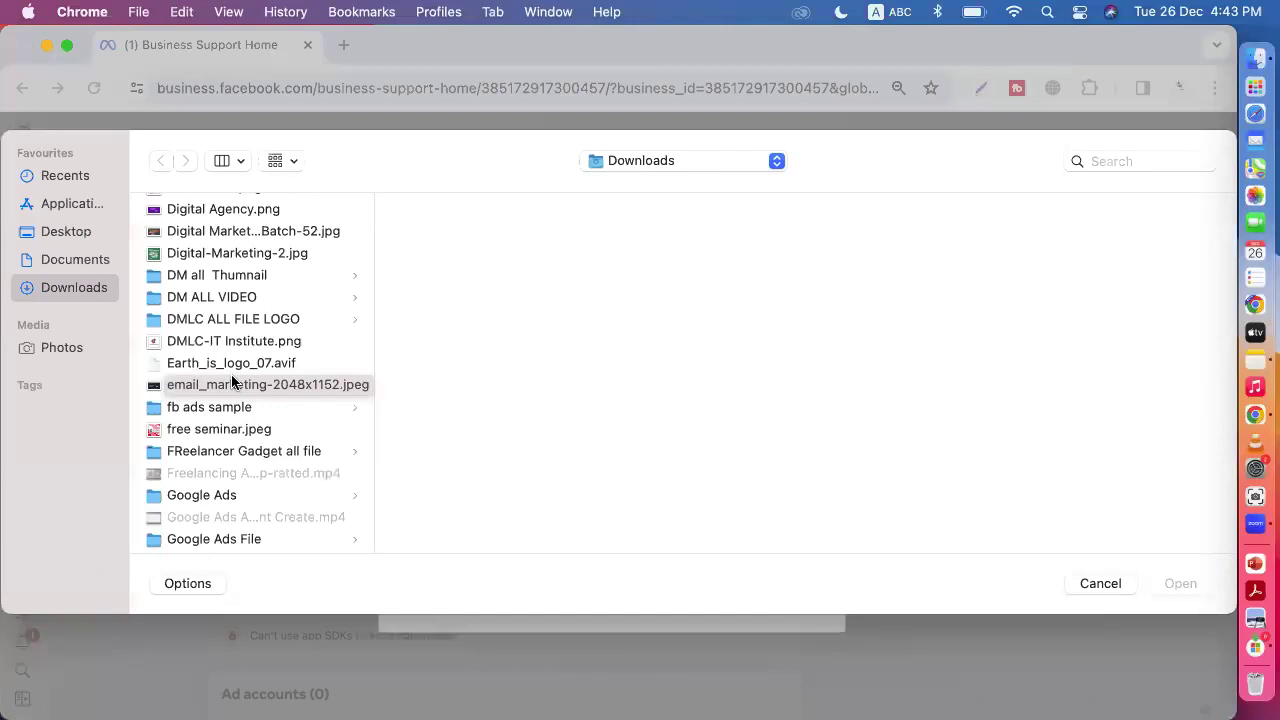
{"action": "scroll", "coordinate": [232, 380], "scroll_direction": "up", "scroll_amount": 10}
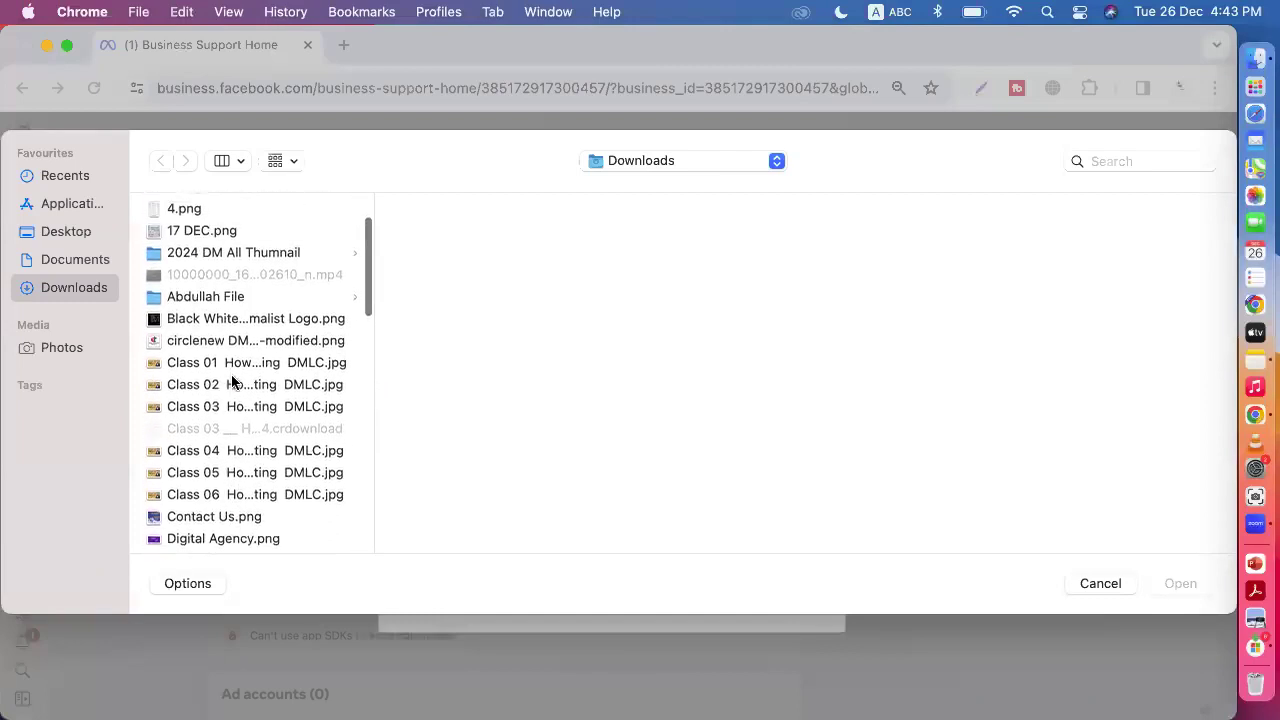
{"action": "left_click", "coordinate": [210, 358]}
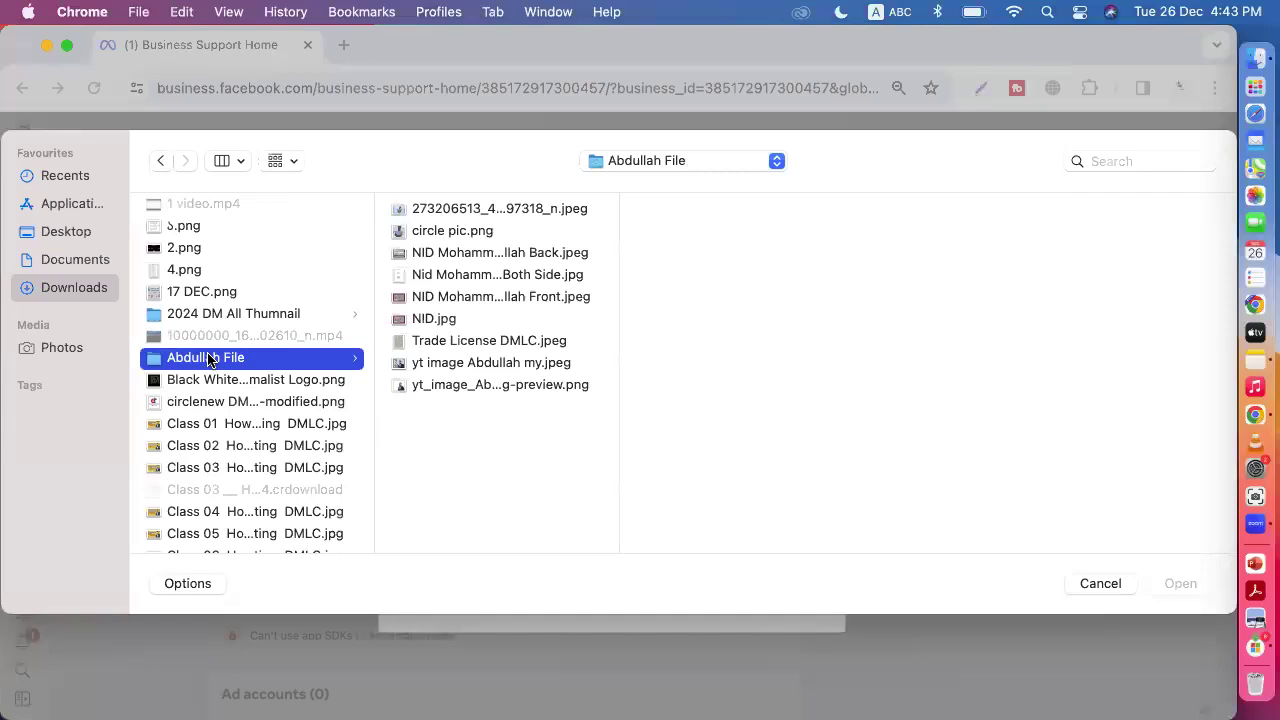
{"action": "left_click", "coordinate": [480, 297]}
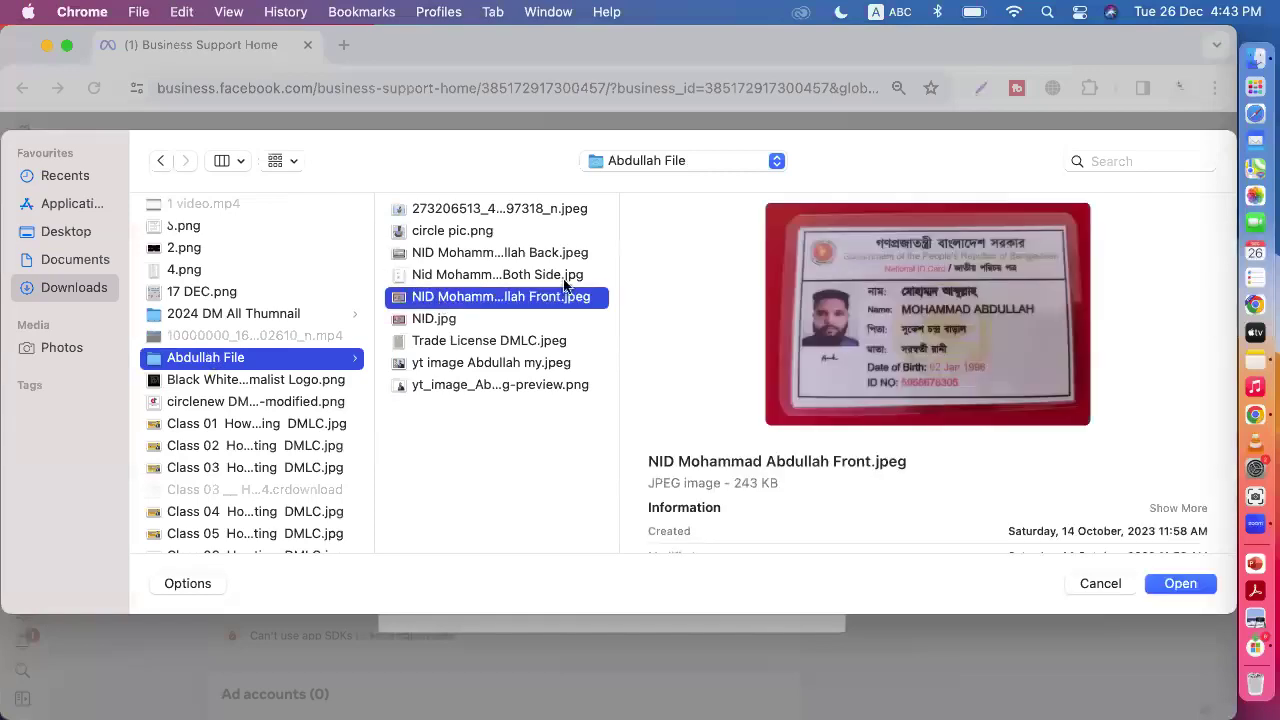
{"action": "left_click", "coordinate": [1178, 584]}
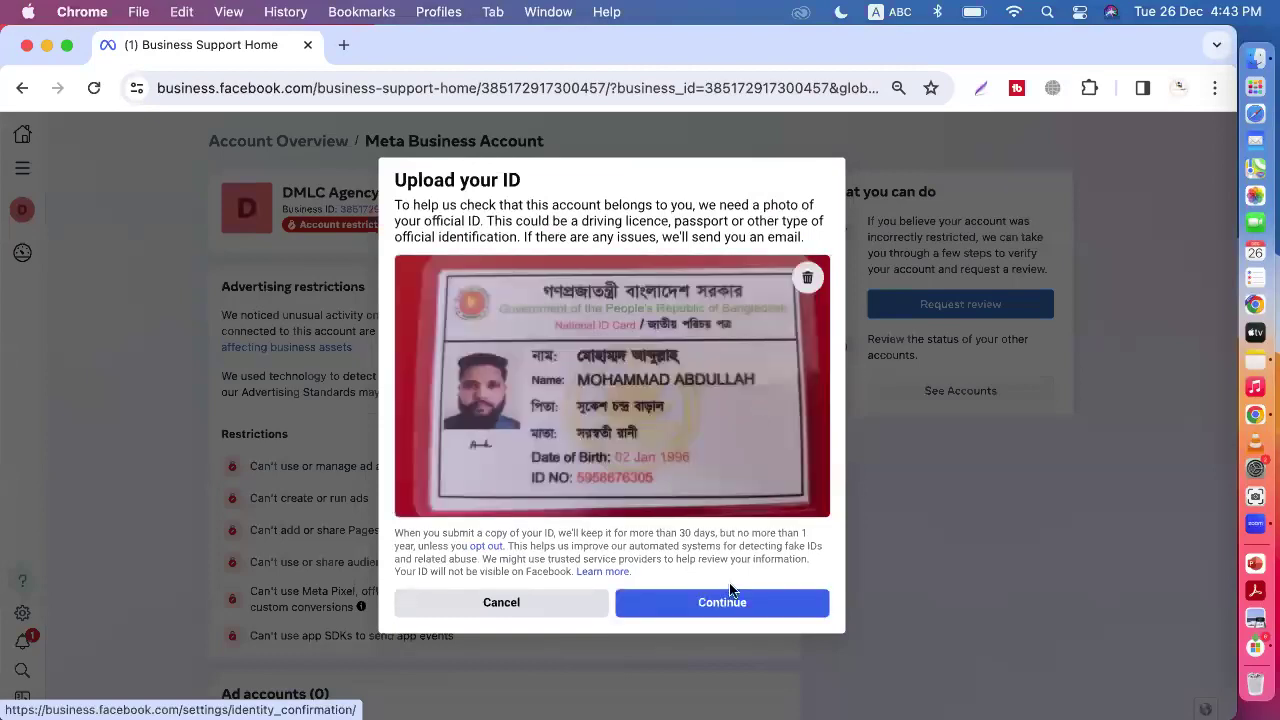
Submit the ID, dismiss the confirmation and reload DMLC Agency's page to see Review requested
{"action": "left_click", "coordinate": [731, 612]}
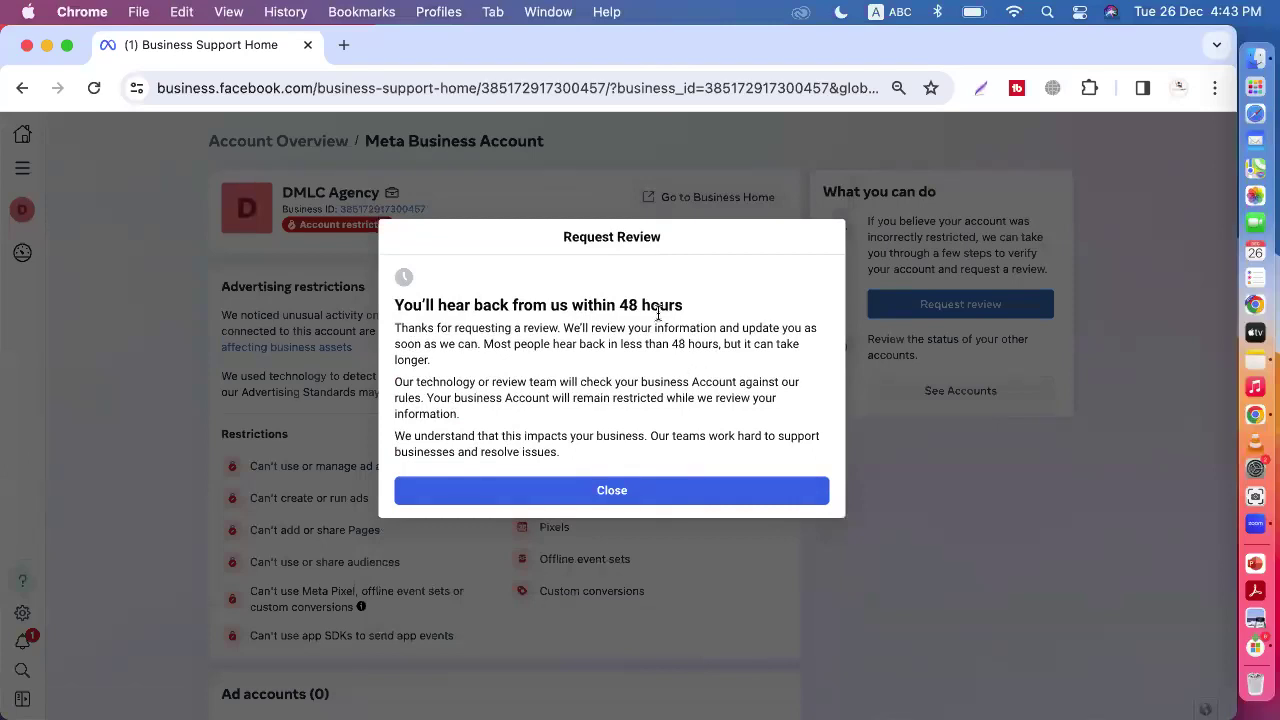
{"action": "left_click", "coordinate": [598, 503]}
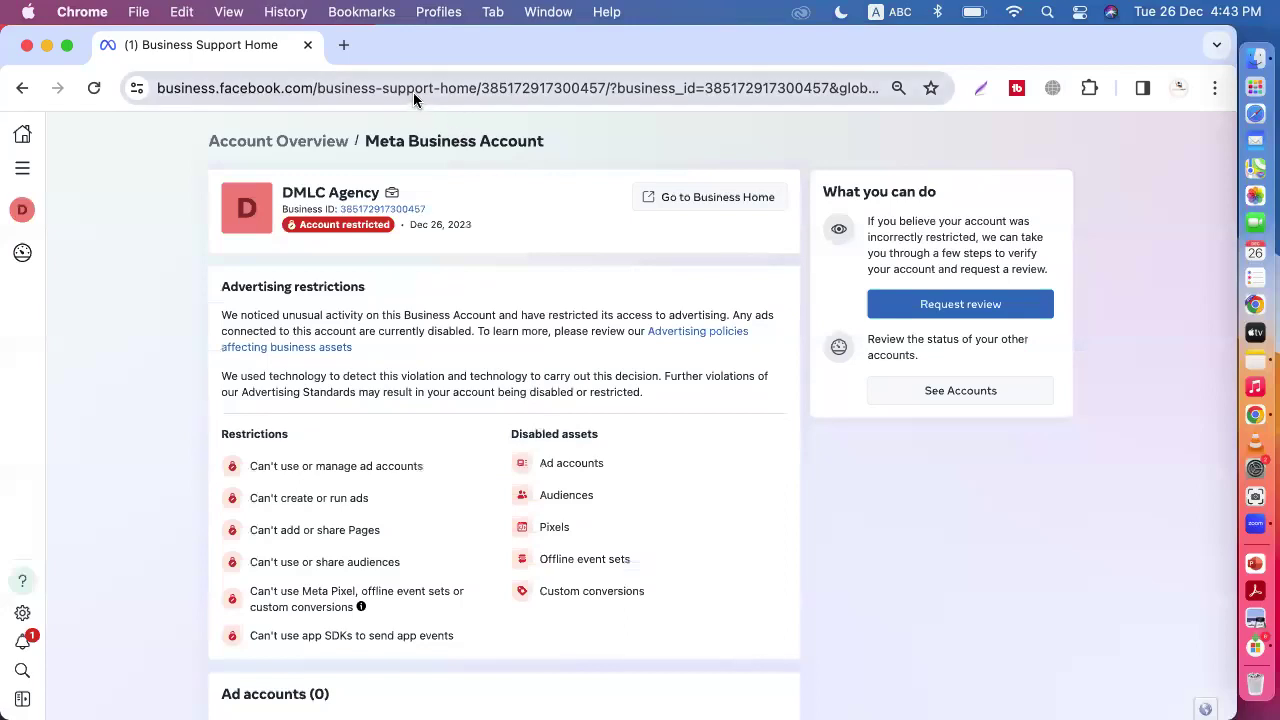
{"action": "left_click", "coordinate": [95, 88]}
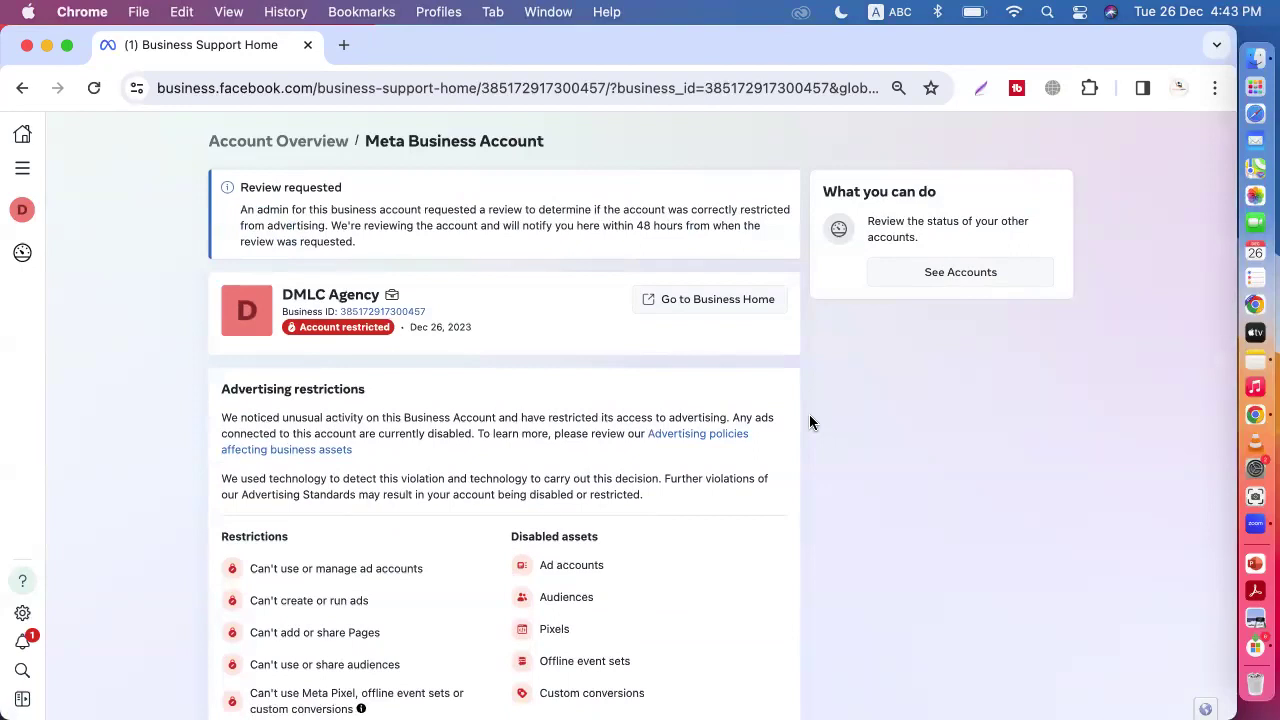
{"action": "scroll", "coordinate": [810, 422], "scroll_direction": "down", "scroll_amount": 3}
{"action": "scroll", "coordinate": [810, 430], "scroll_direction": "down", "scroll_amount": 1}
{"action": "scroll", "coordinate": [810, 430], "scroll_direction": "up", "scroll_amount": 1}
{"action": "scroll", "coordinate": [822, 410], "scroll_direction": "down", "scroll_amount": 3}
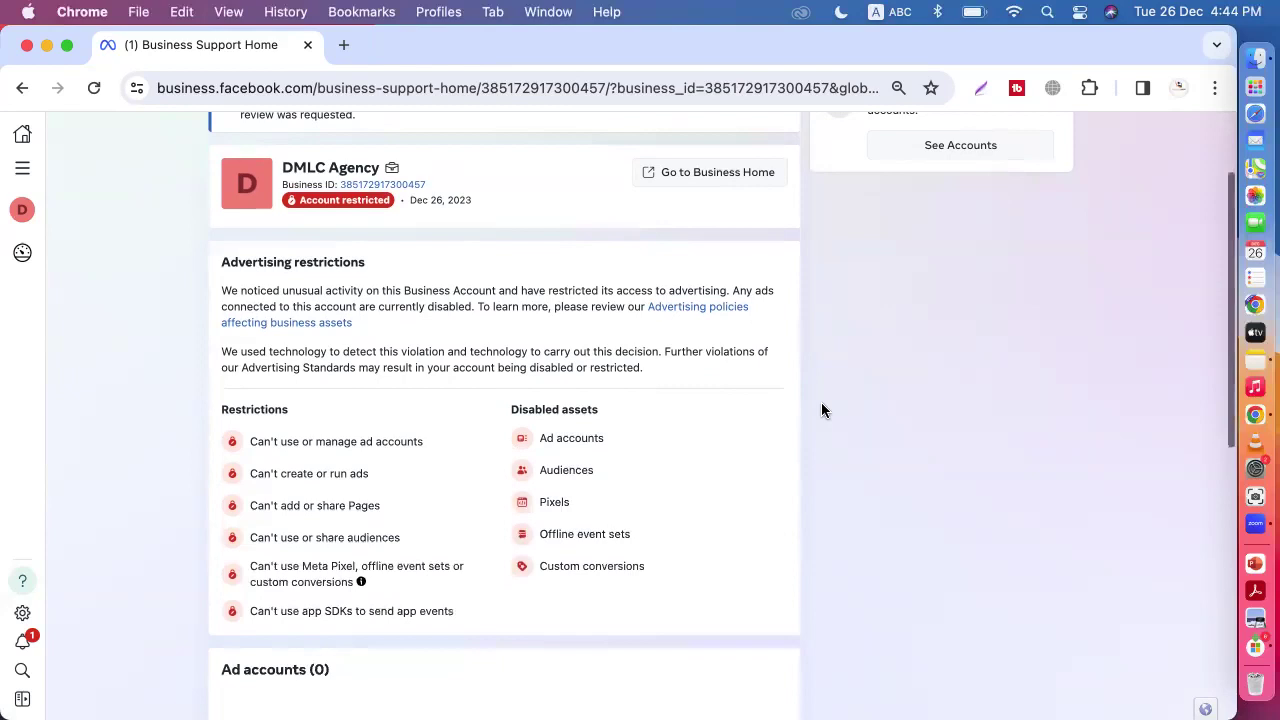
{"action": "scroll", "coordinate": [835, 446], "scroll_direction": "up", "scroll_amount": 3}
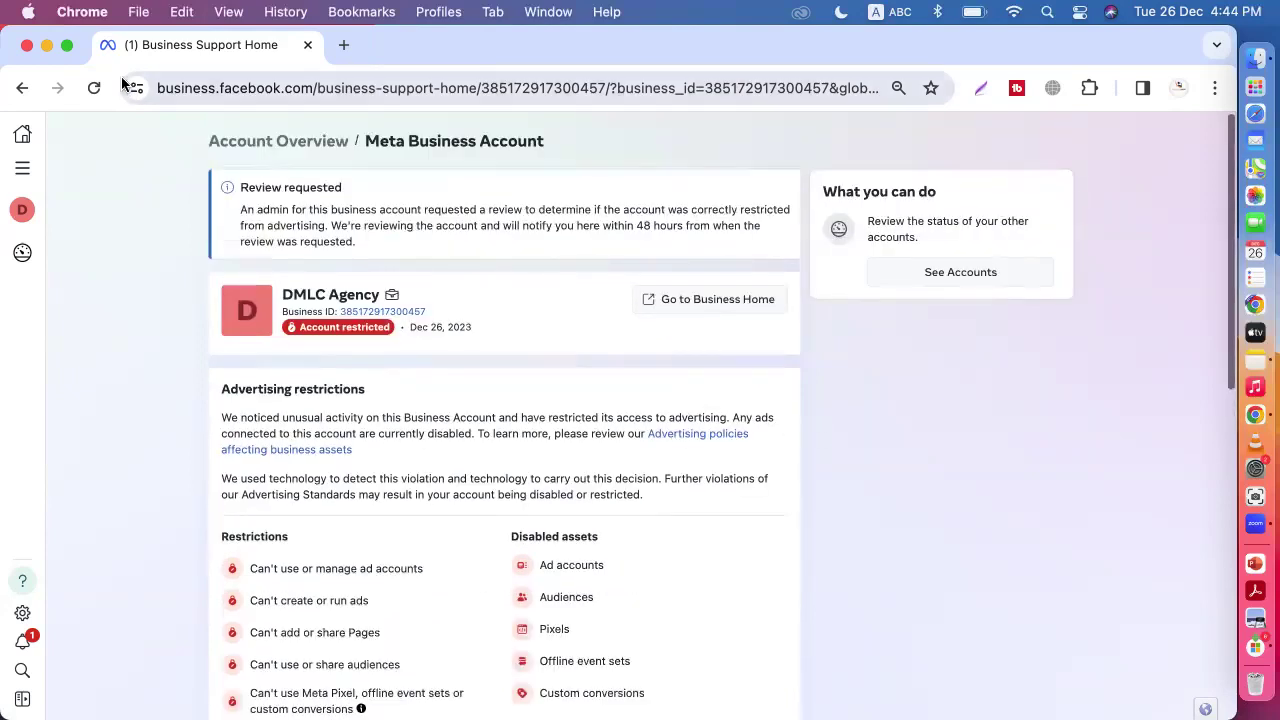
Minimize the support window, switch to the Freelancer Gadget profile and view the personal account overview
{"action": "left_click", "coordinate": [47, 46]}
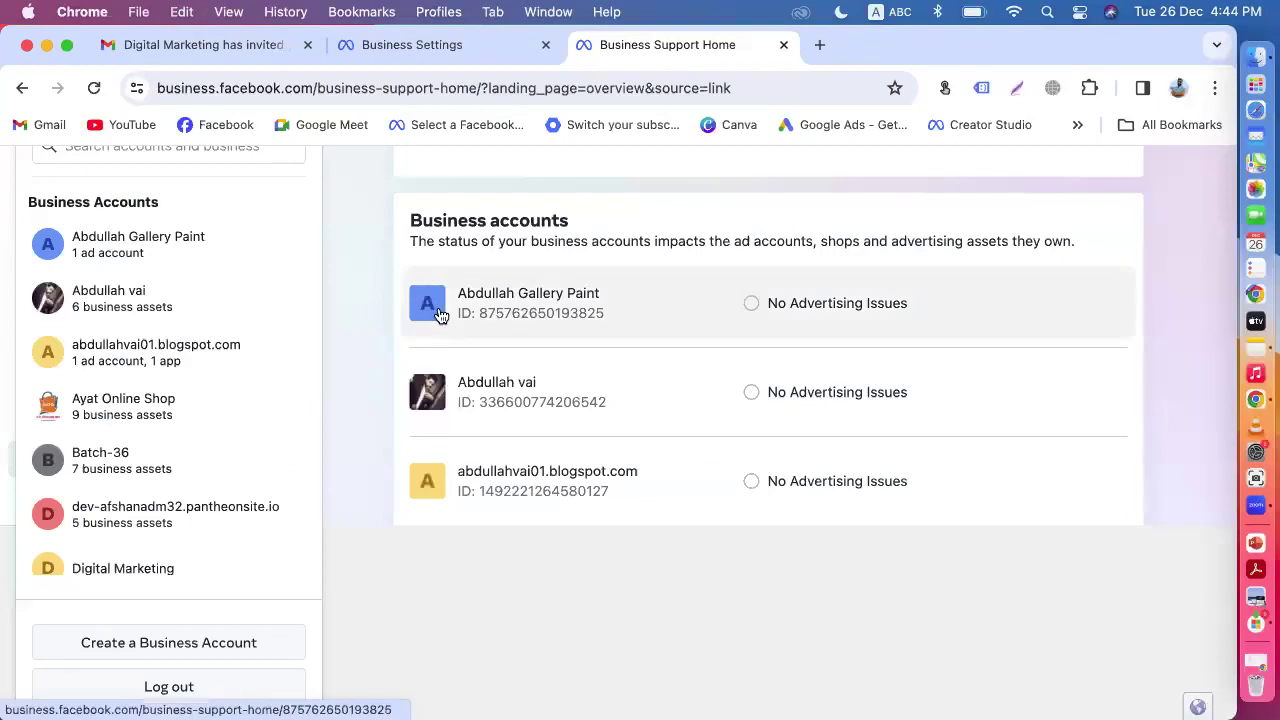
{"action": "left_click", "coordinate": [1172, 94]}
{"action": "scroll", "coordinate": [1068, 518], "scroll_direction": "down", "scroll_amount": 3}
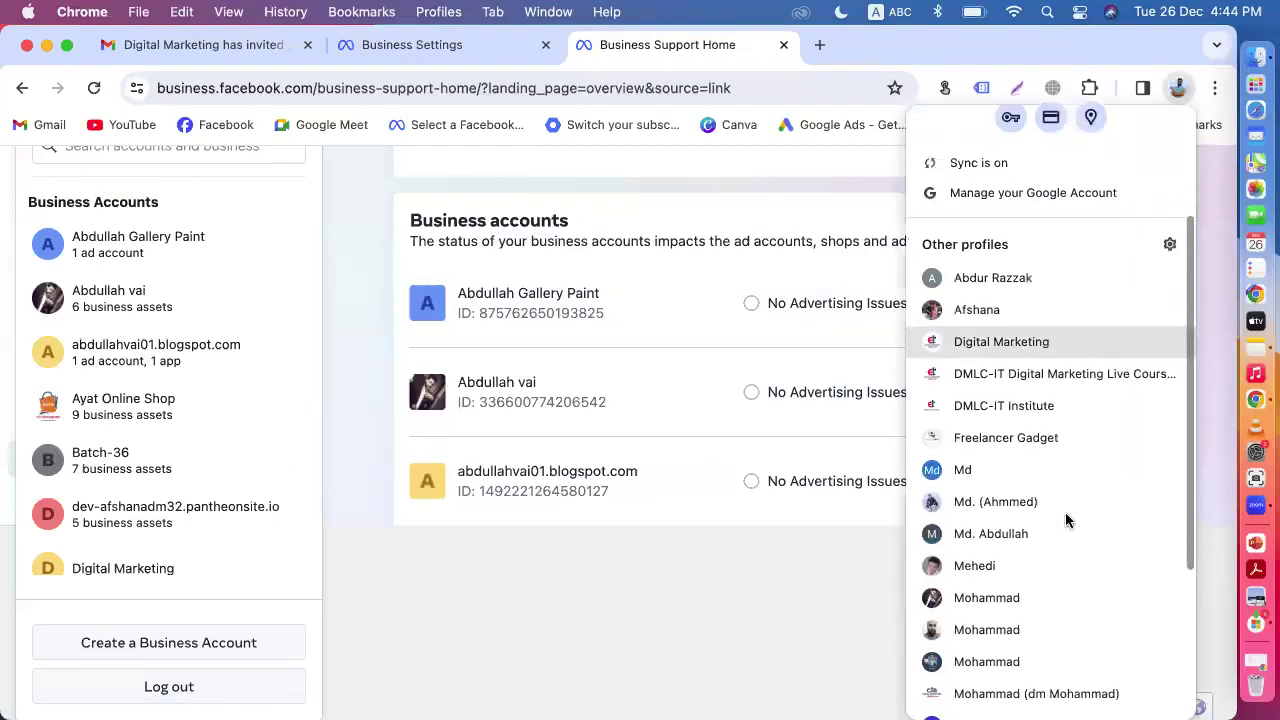
{"action": "left_click", "coordinate": [980, 437]}
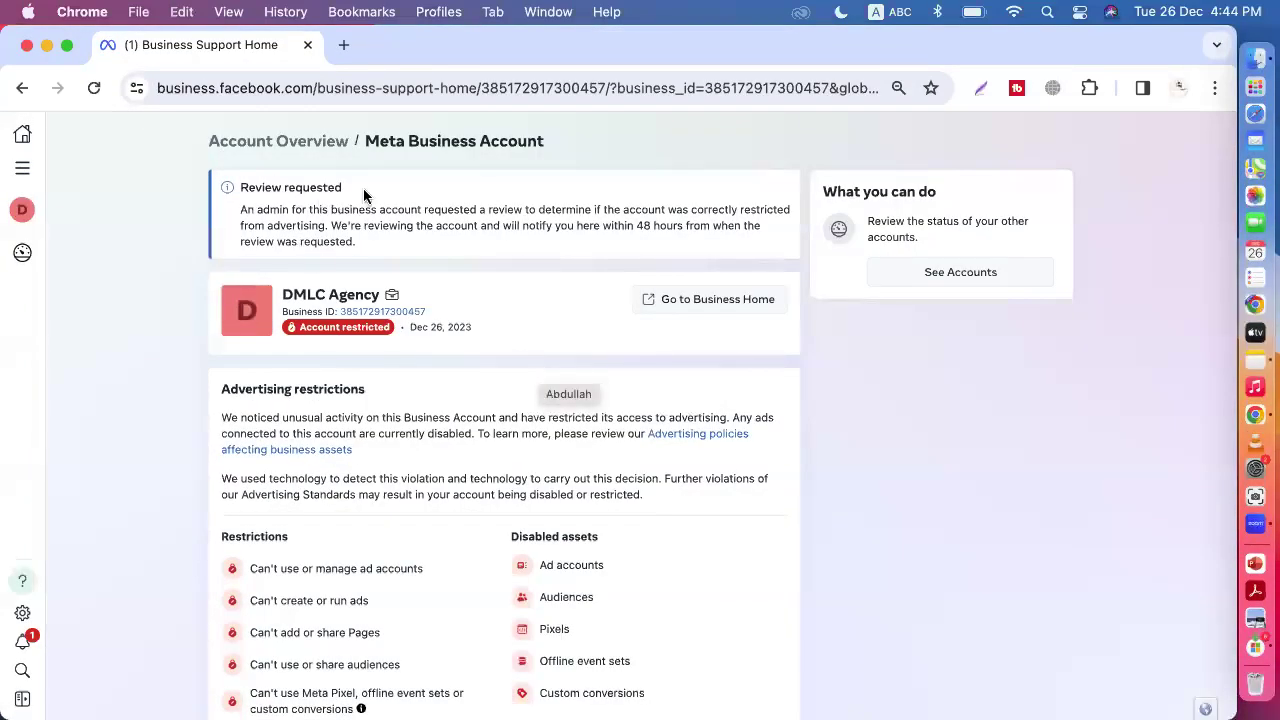
{"action": "left_click", "coordinate": [22, 210]}
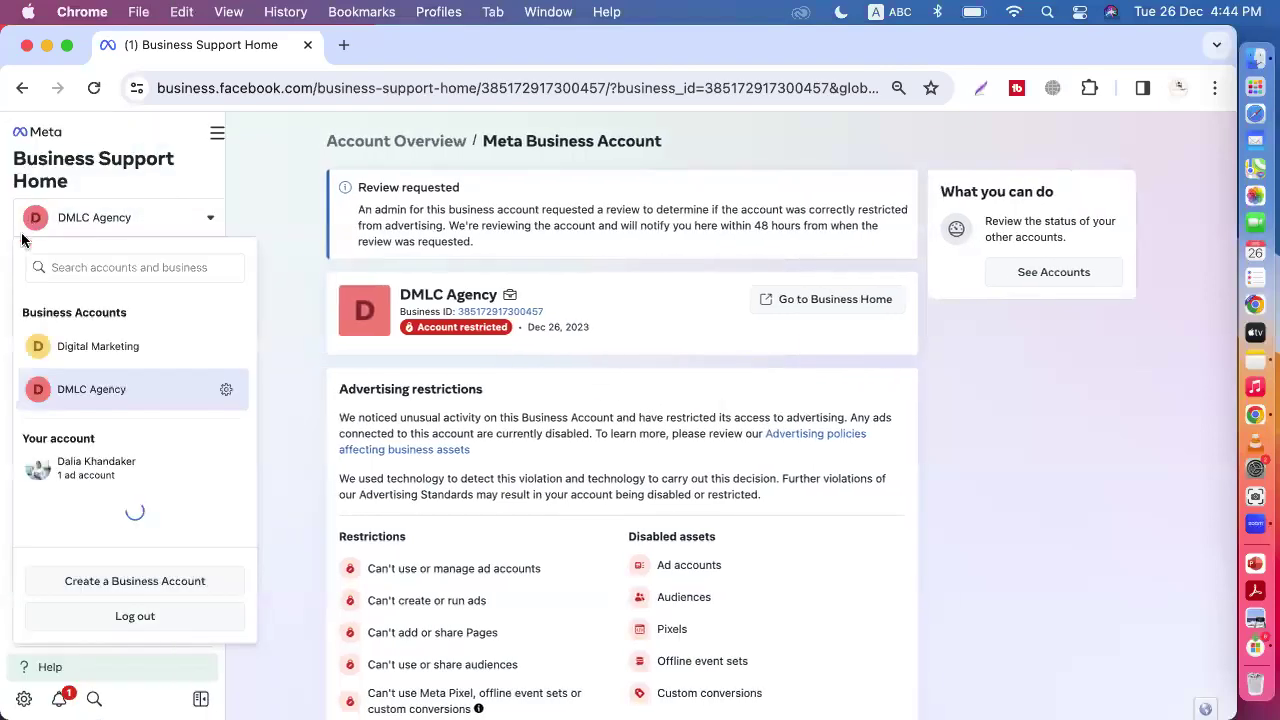
{"action": "left_click", "coordinate": [85, 468]}
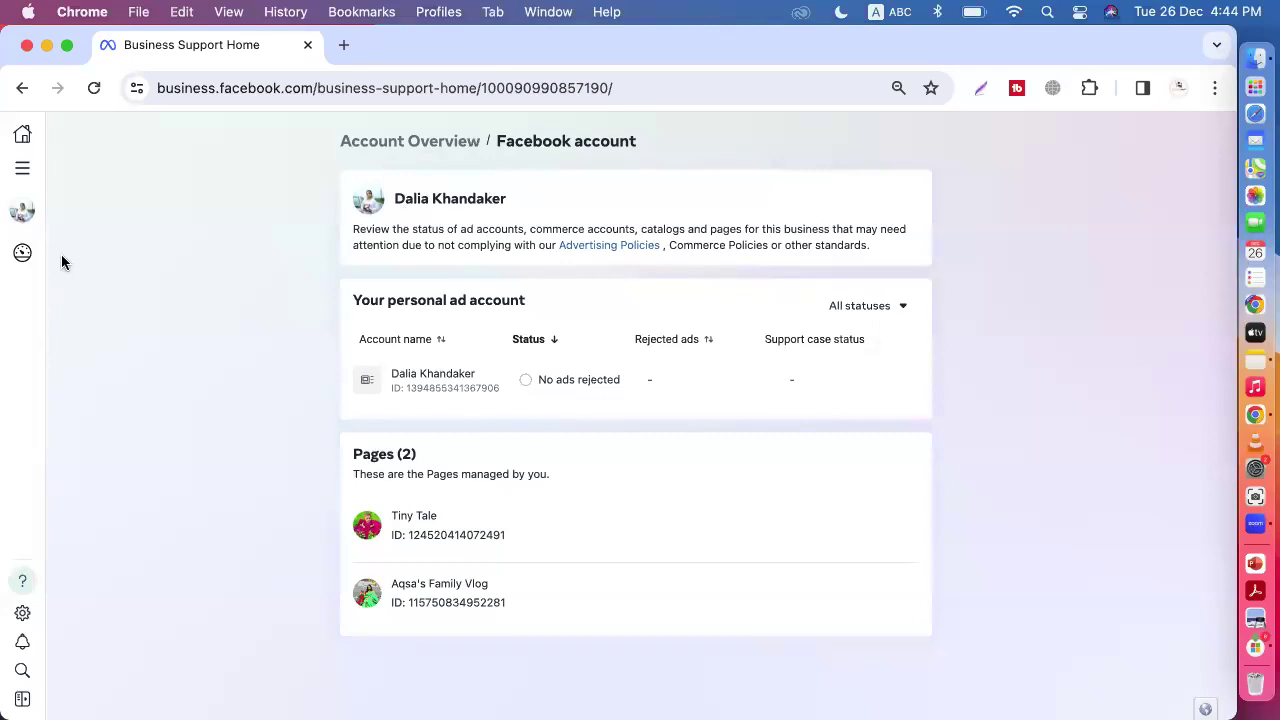
{"action": "left_click", "coordinate": [27, 213]}
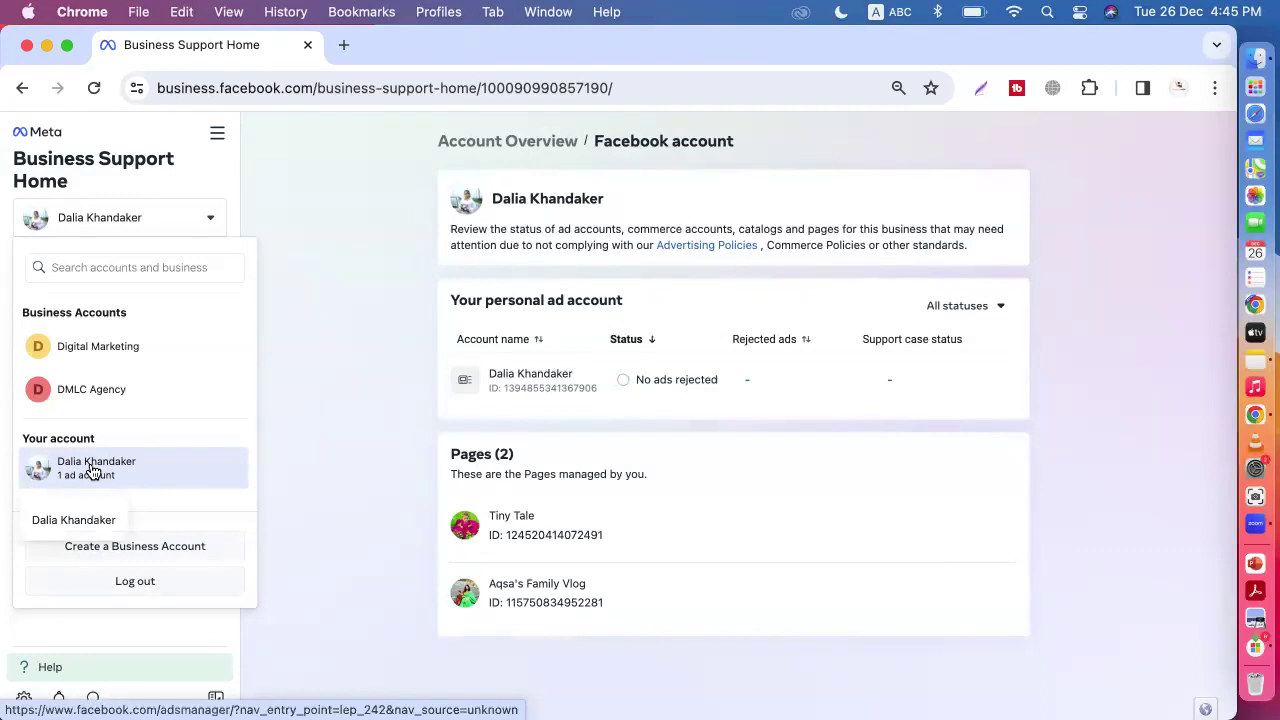
Close the support window, return to Business Support Home, and bring up the Notes app
{"action": "left_click", "coordinate": [27, 45]}
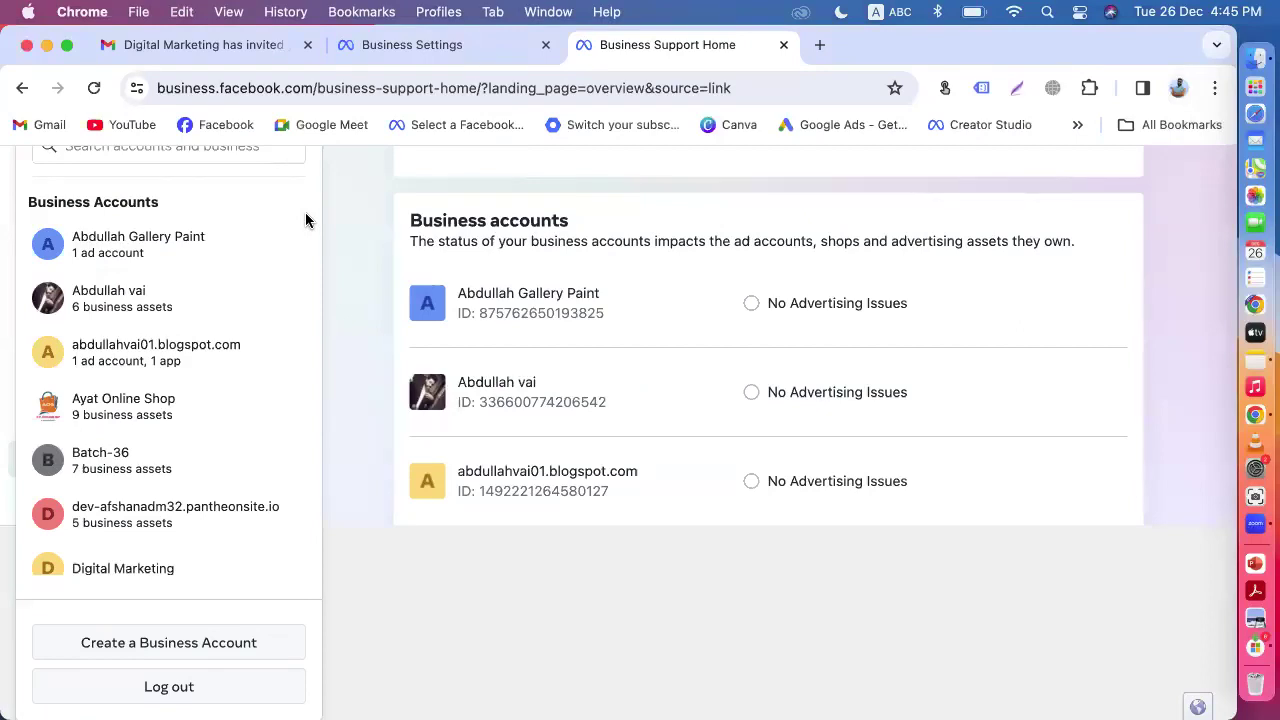
{"action": "left_click", "coordinate": [440, 42]}
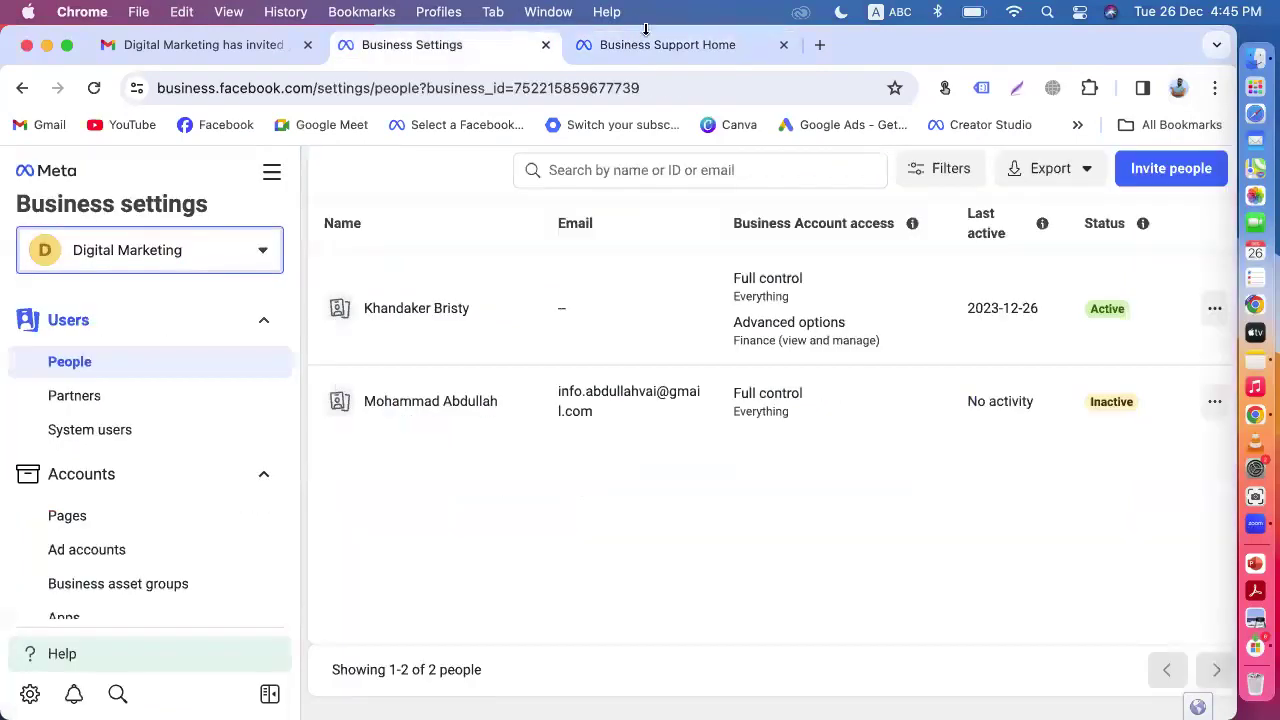
{"action": "left_click", "coordinate": [648, 45]}
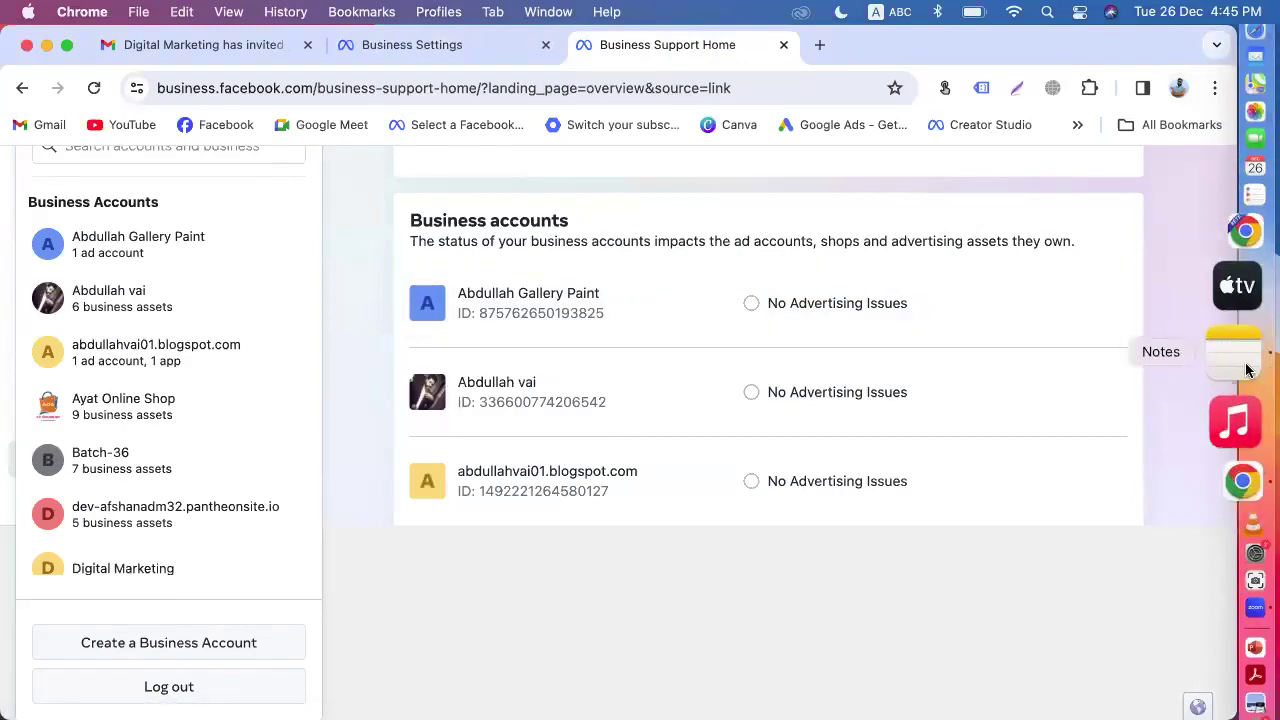
{"action": "left_click", "coordinate": [1255, 360]}
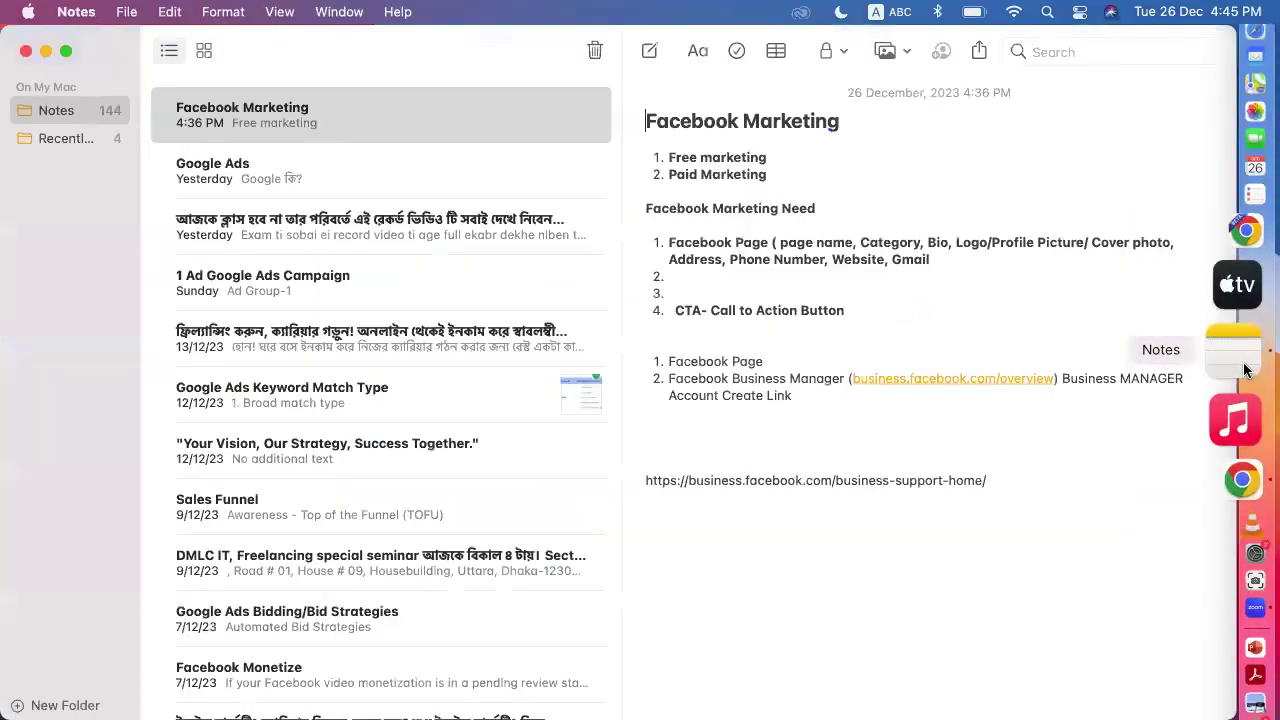
Prefix the saved support URL in Notes with 'Fix Restricted Link:' so it links, then close Notes
{"action": "left_click", "coordinate": [640, 480]}
{"action": "type", "text": "Re"}
{"action": "key", "text": "BackSpace"}
{"action": "key", "text": "BackSpace"}
{"action": "type", "text": "Fix Restricted"}
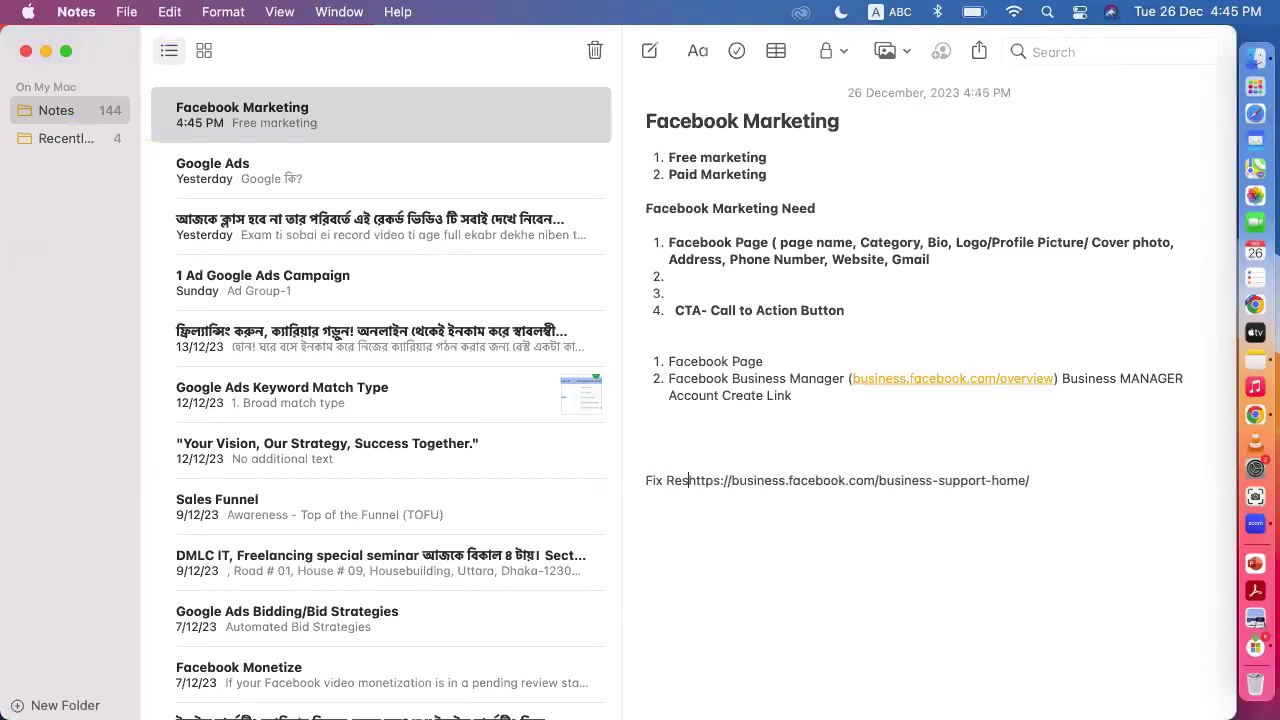
{"action": "type", "text": " Link:"}
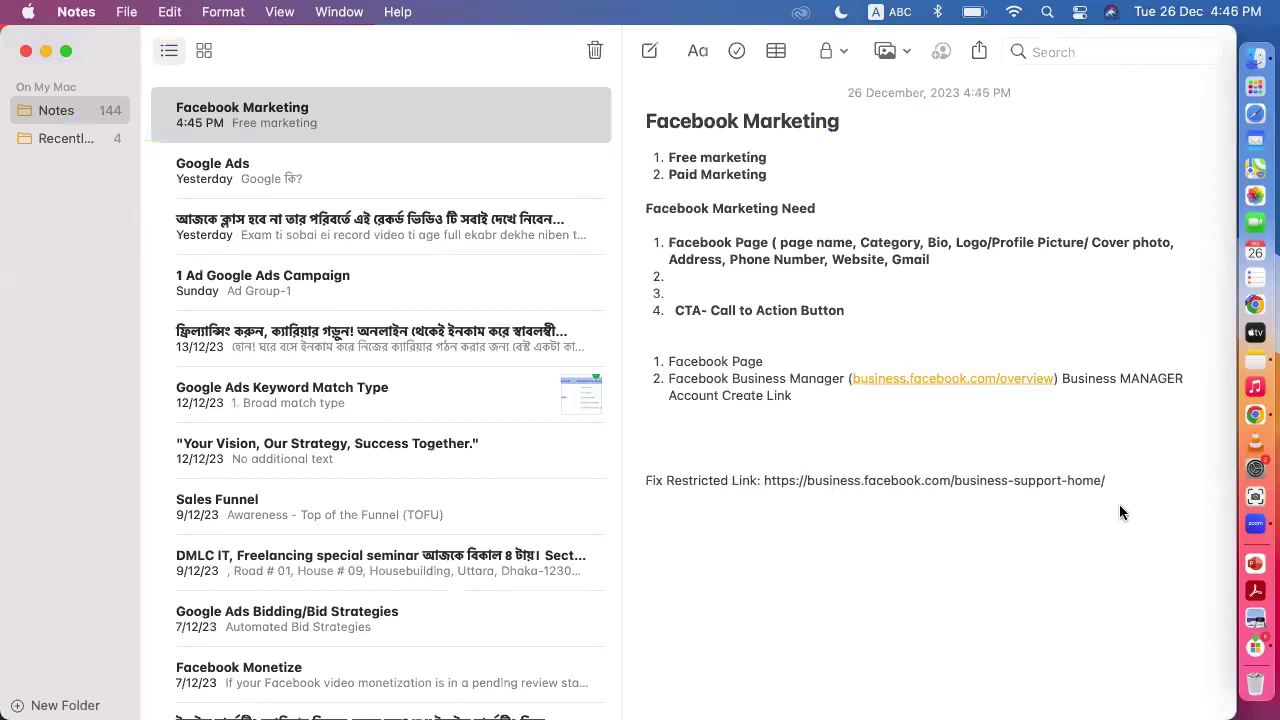
{"action": "left_click", "coordinate": [1135, 476]}
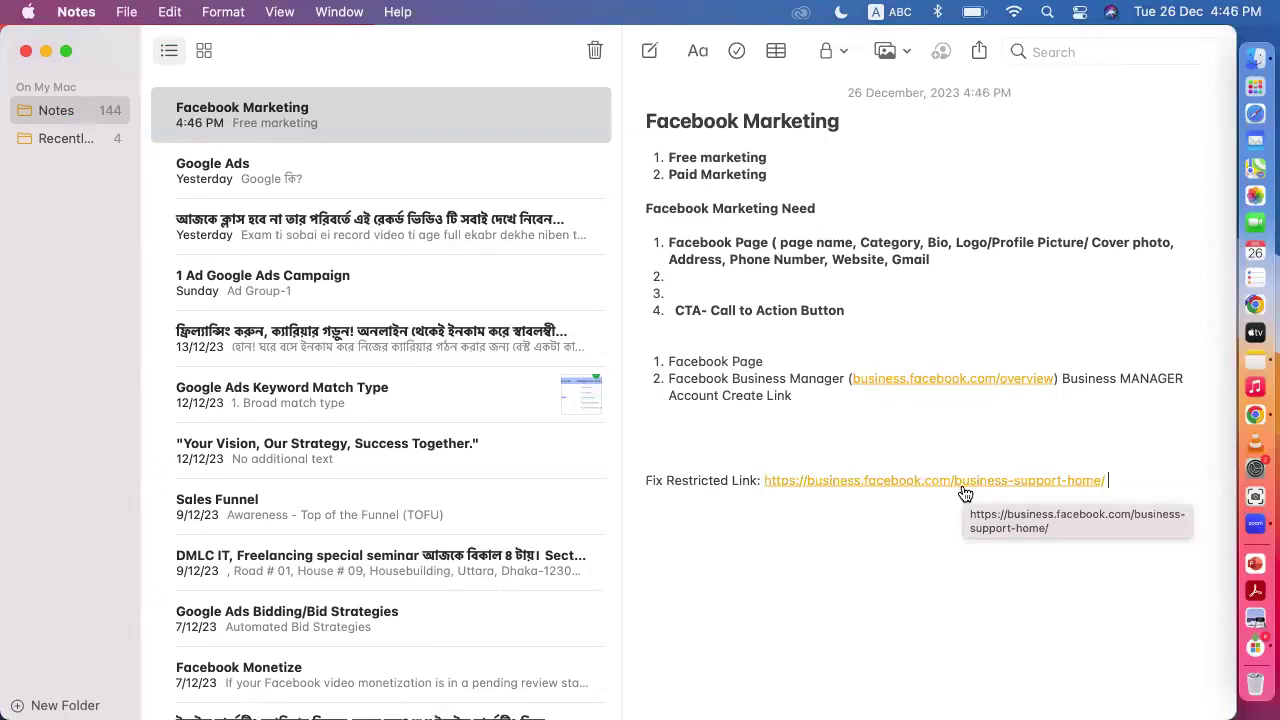
{"action": "left_click", "coordinate": [27, 52]}
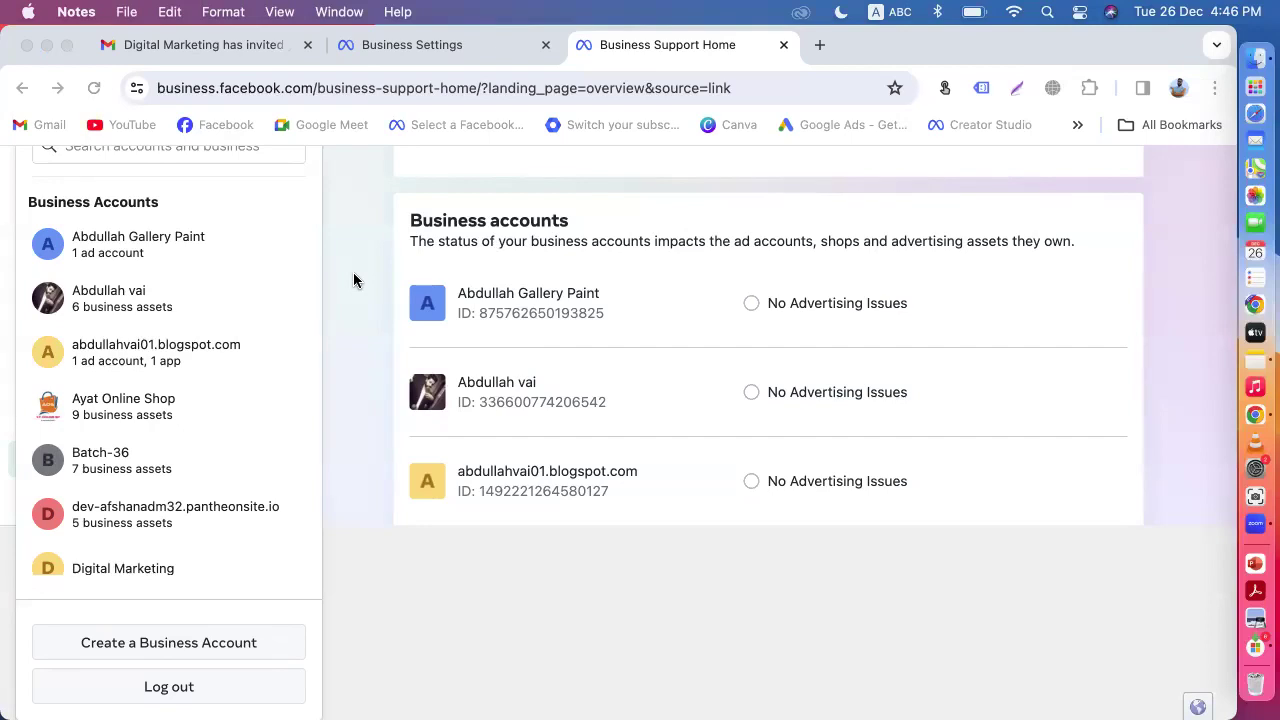
Search Google for 'creator studio' in a new Chrome tab
{"action": "left_click", "coordinate": [819, 44]}
{"action": "type", "text": "cr"}
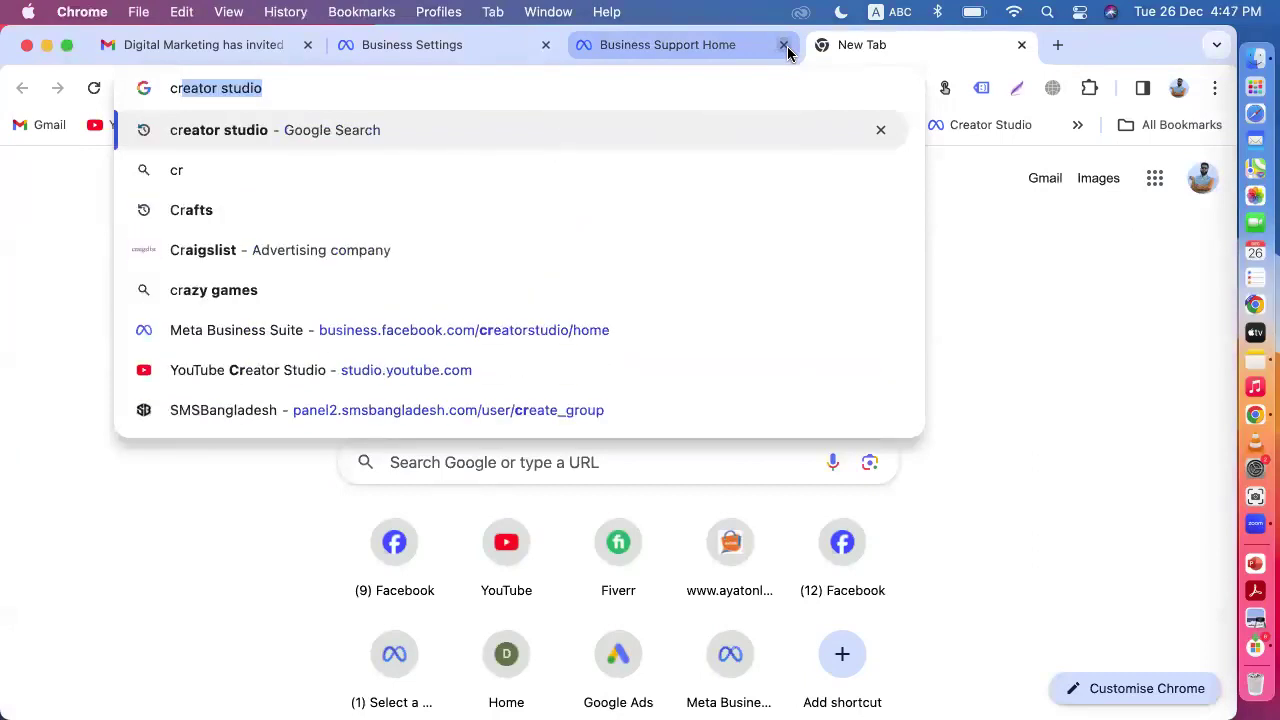
{"action": "key", "text": "Return"}
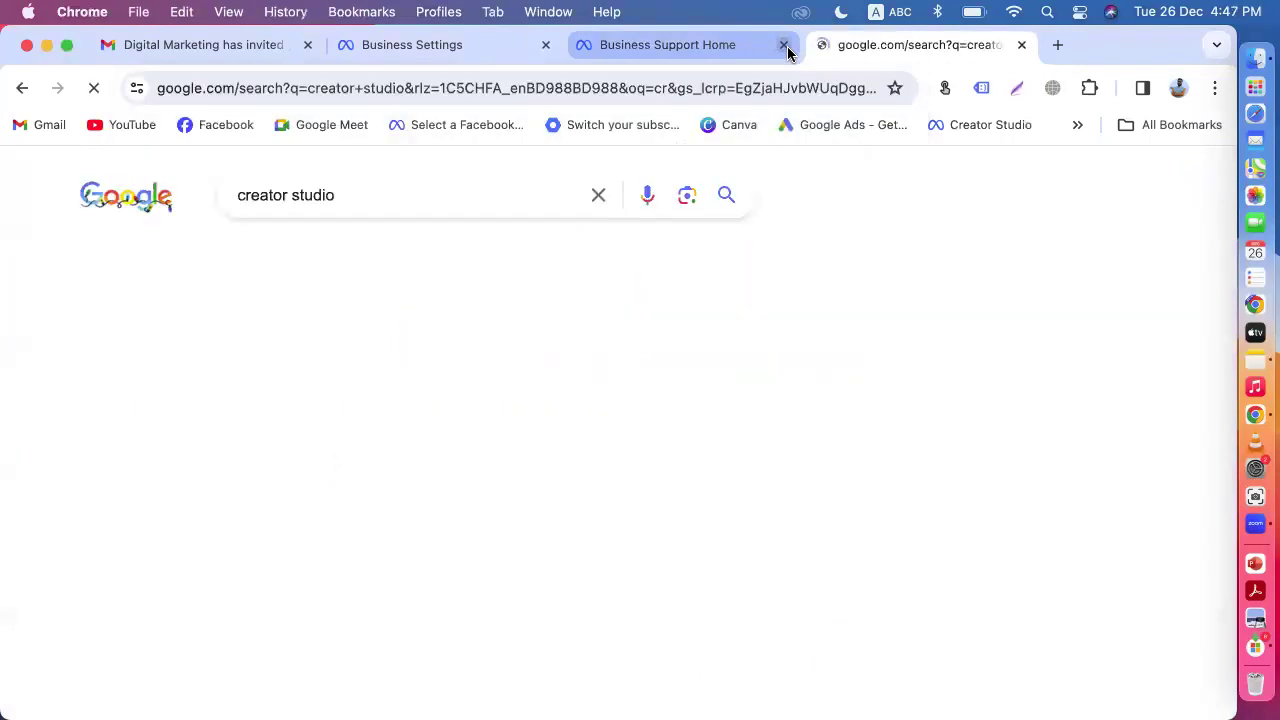